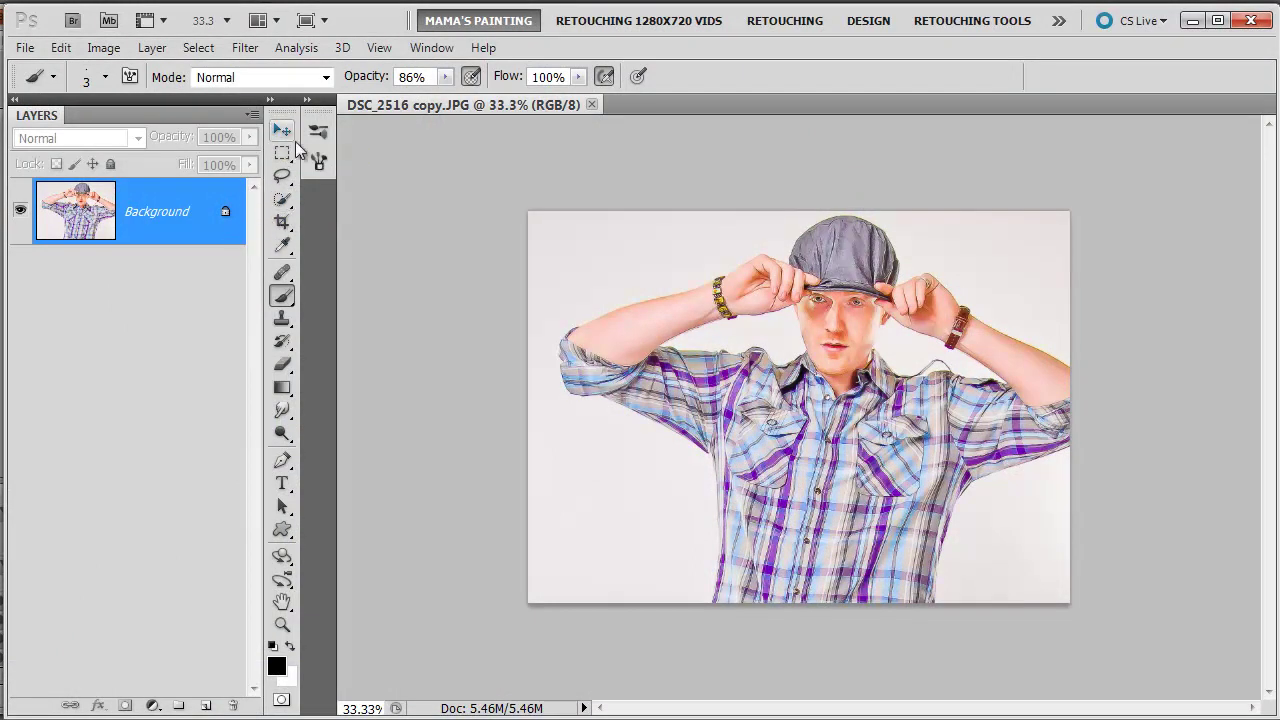
Copy the Background portrait to a new layer with Ctrl+J and name it 'painting'
{"action": "left_click", "coordinate": [282, 133]}
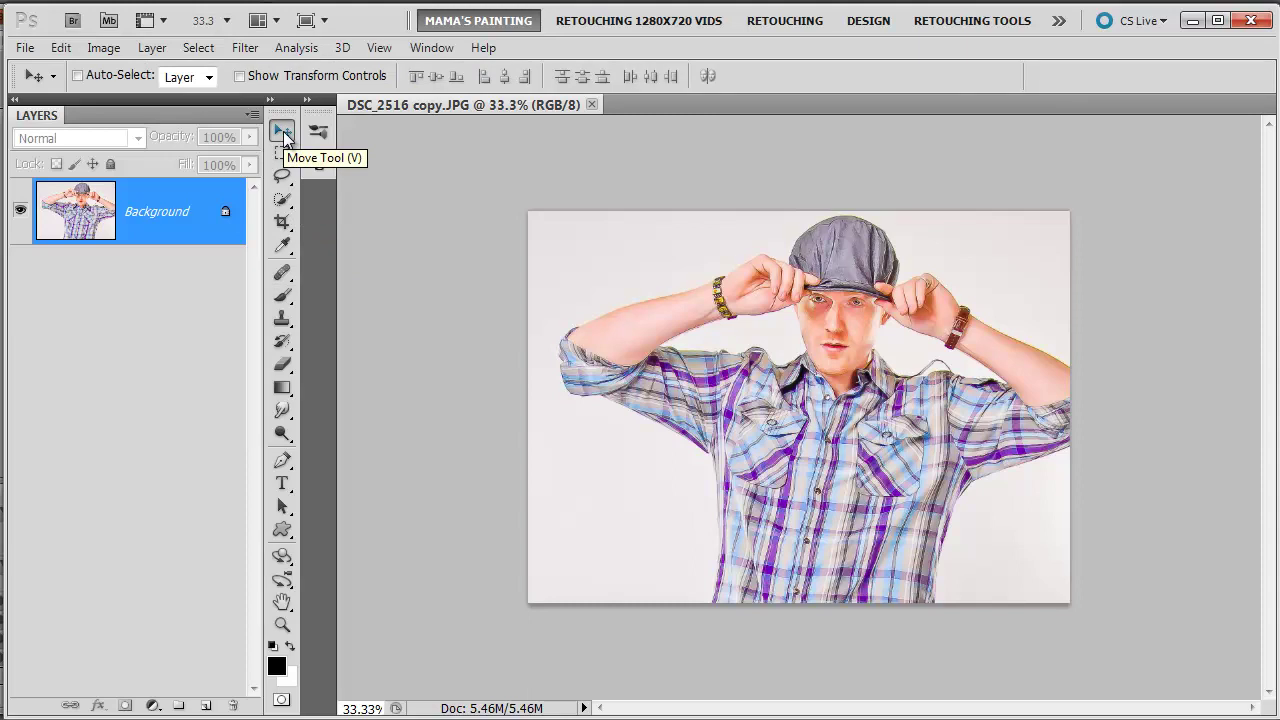
{"action": "key", "text": "ctrl+j"}
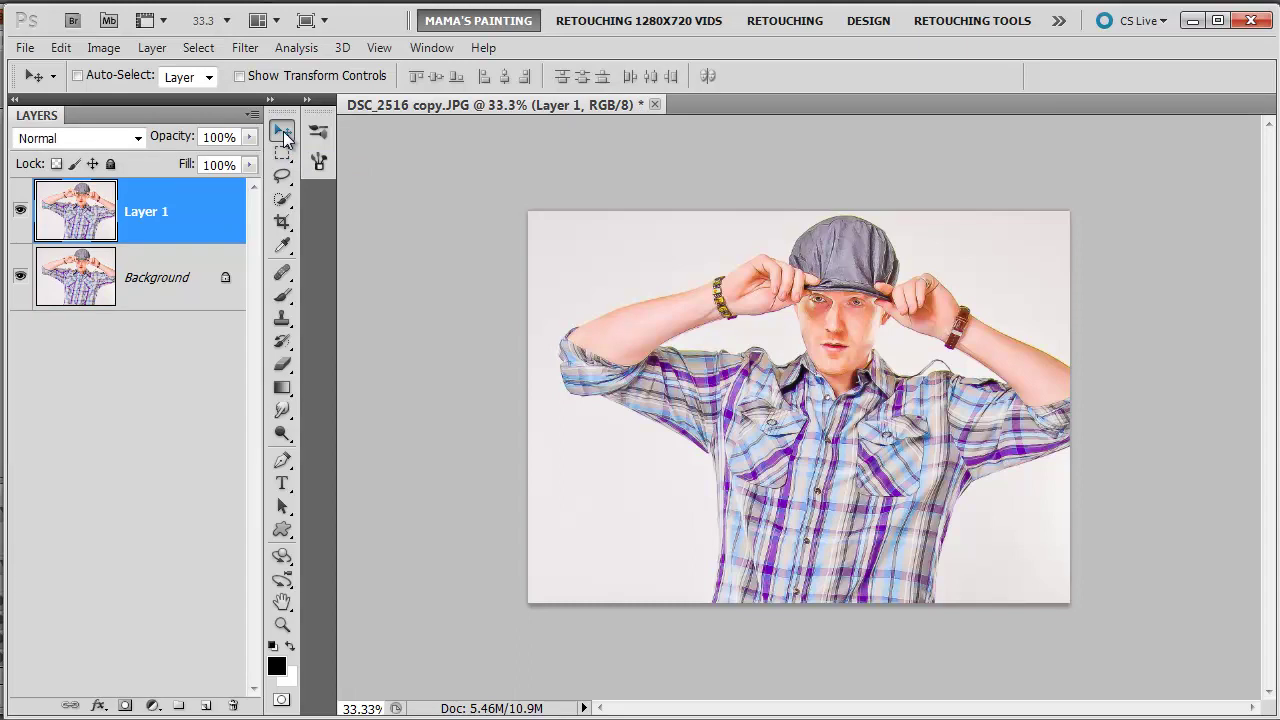
{"action": "double_click", "coordinate": [143, 212]}
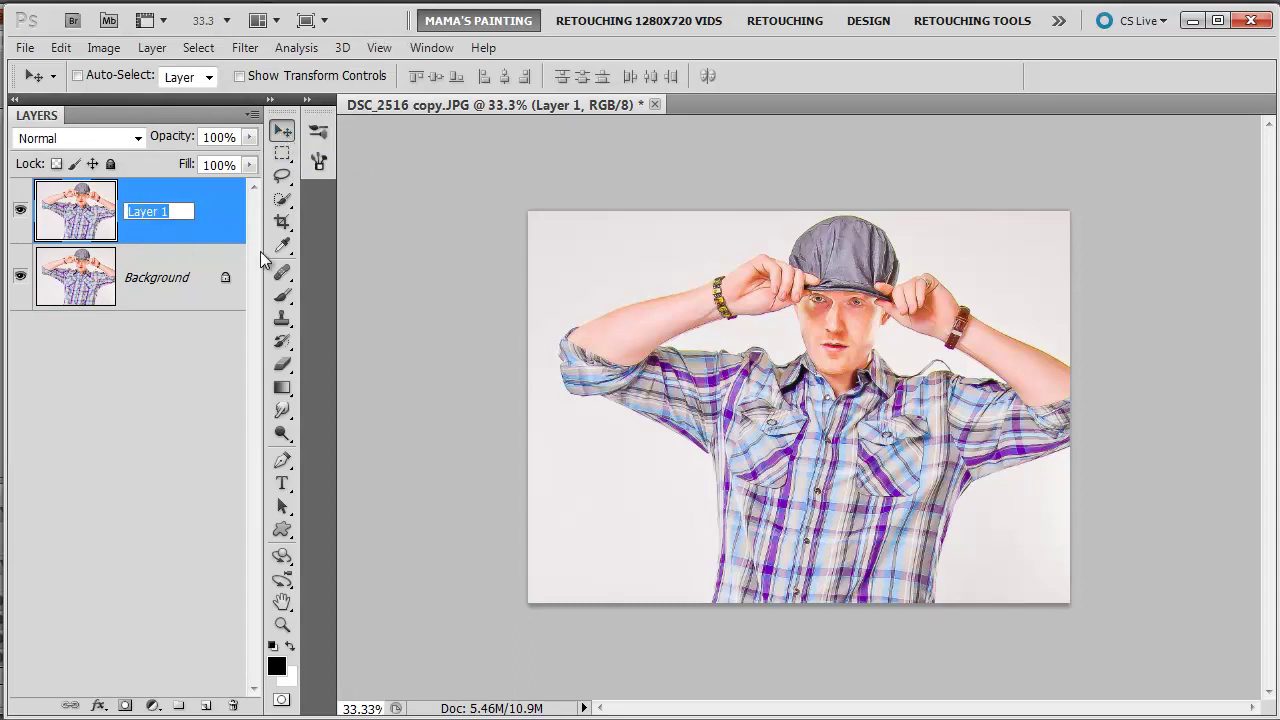
{"action": "type", "text": "painting"}
{"action": "left_click", "coordinate": [226, 228]}
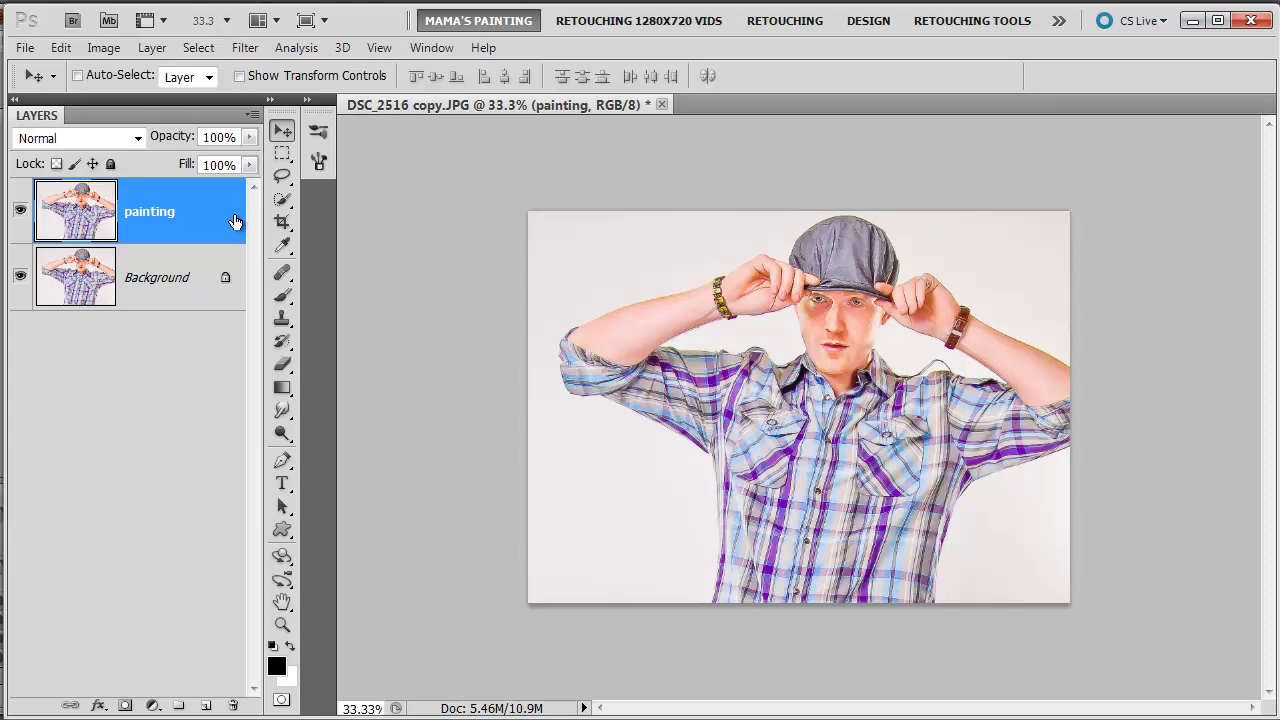
Choose the Mixer Brush Tool from the Brush tool flyout
{"action": "left_click", "coordinate": [290, 303]}
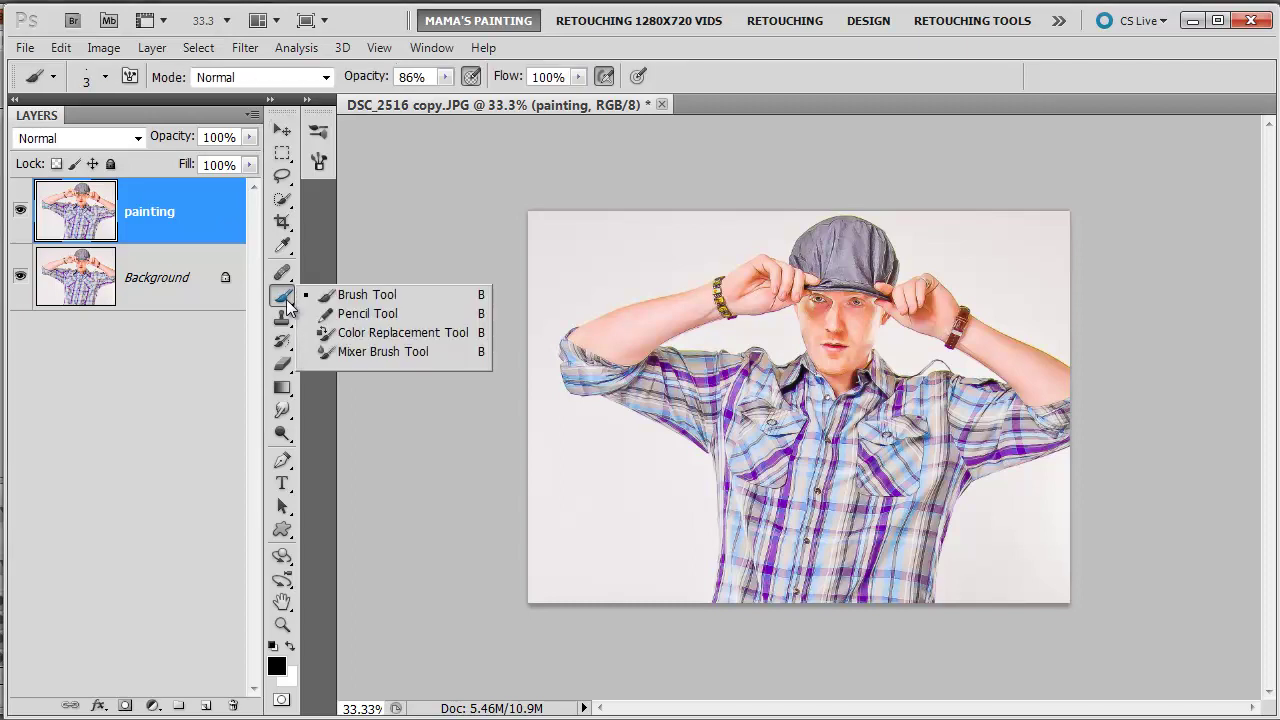
{"action": "left_click", "coordinate": [343, 358]}
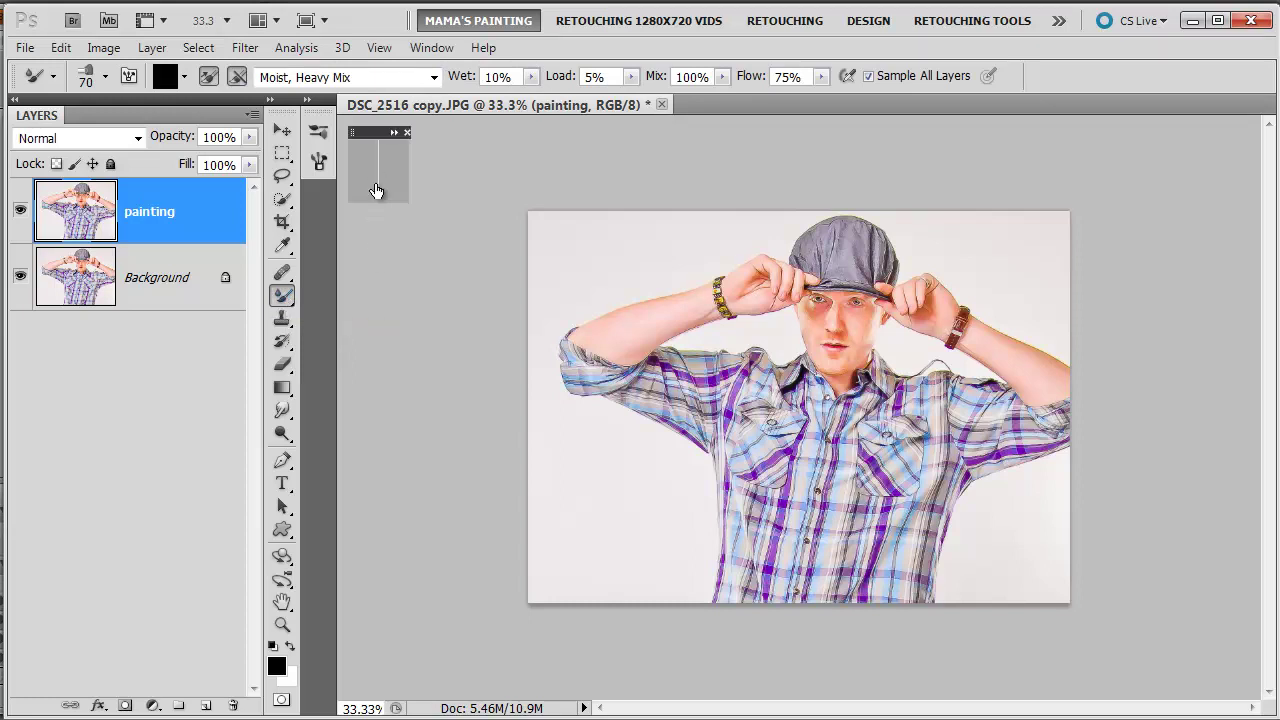
{"action": "mouse_move", "coordinate": [378, 170]}
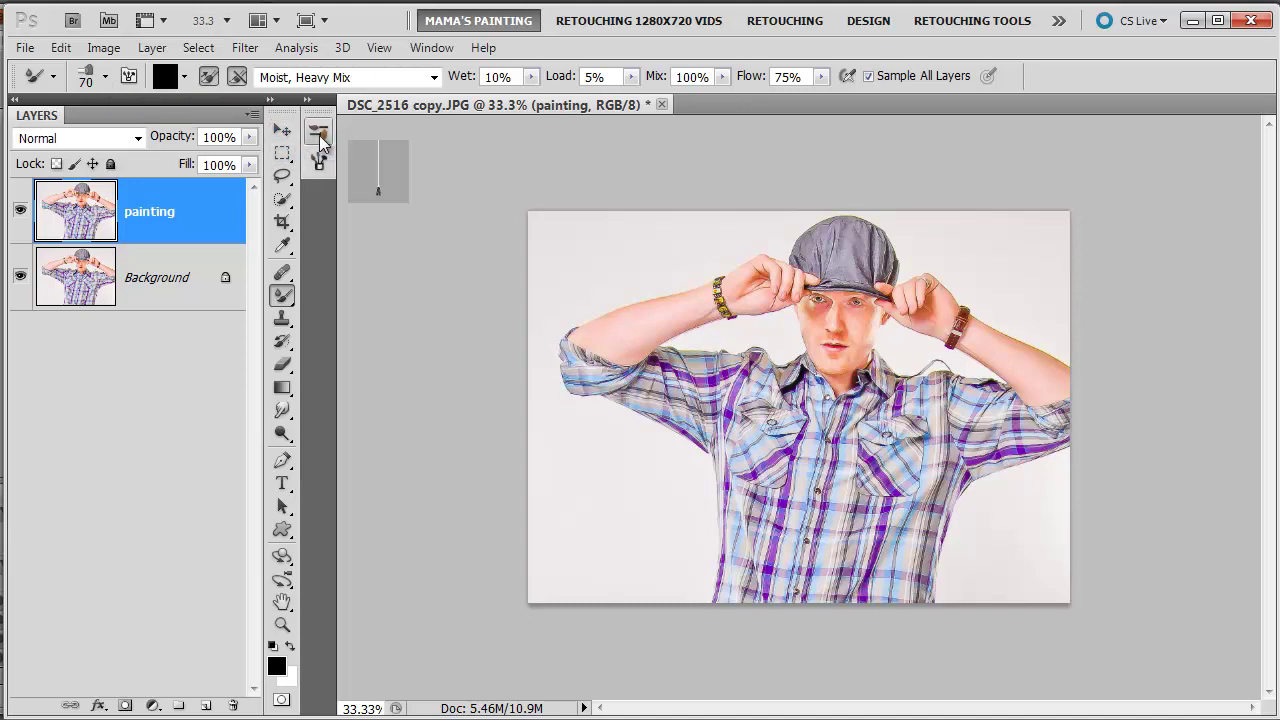
Pick the Flat Fan High Bristle Count tip from the Brush Presets list and close the list
{"action": "left_click", "coordinate": [319, 135]}
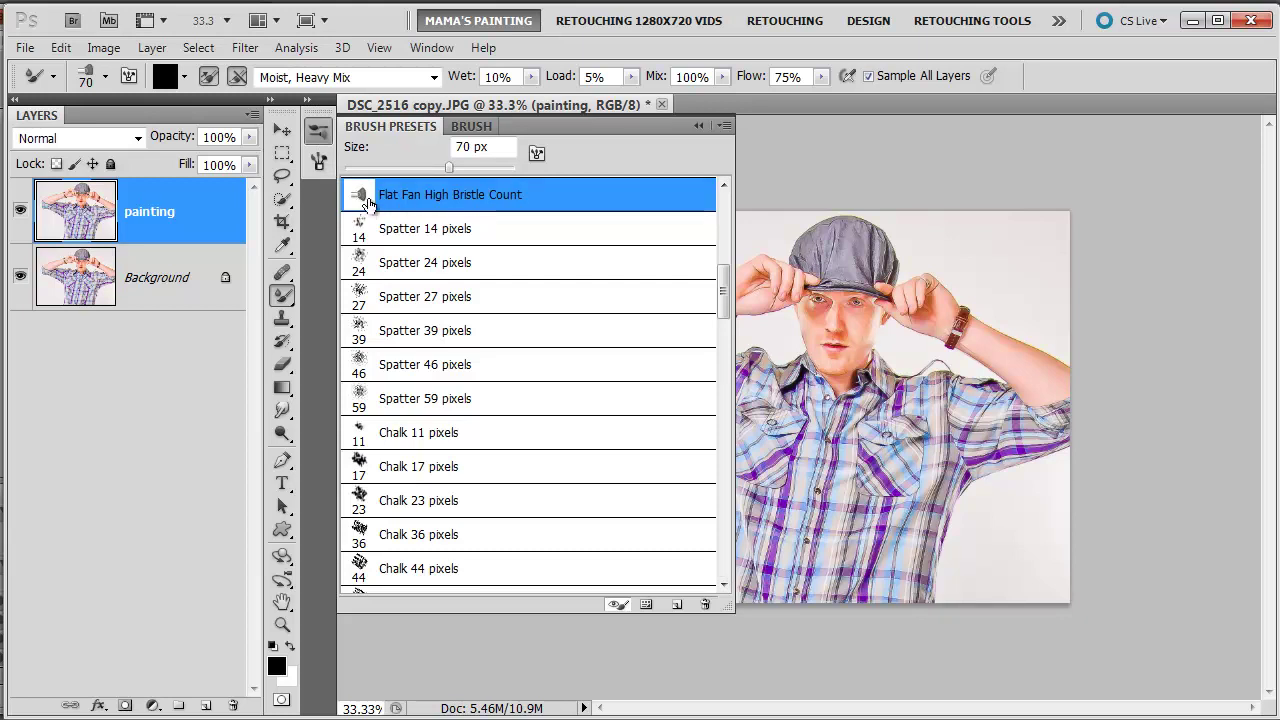
{"action": "left_click_drag", "start_coordinate": [724, 312], "coordinate": [724, 268]}
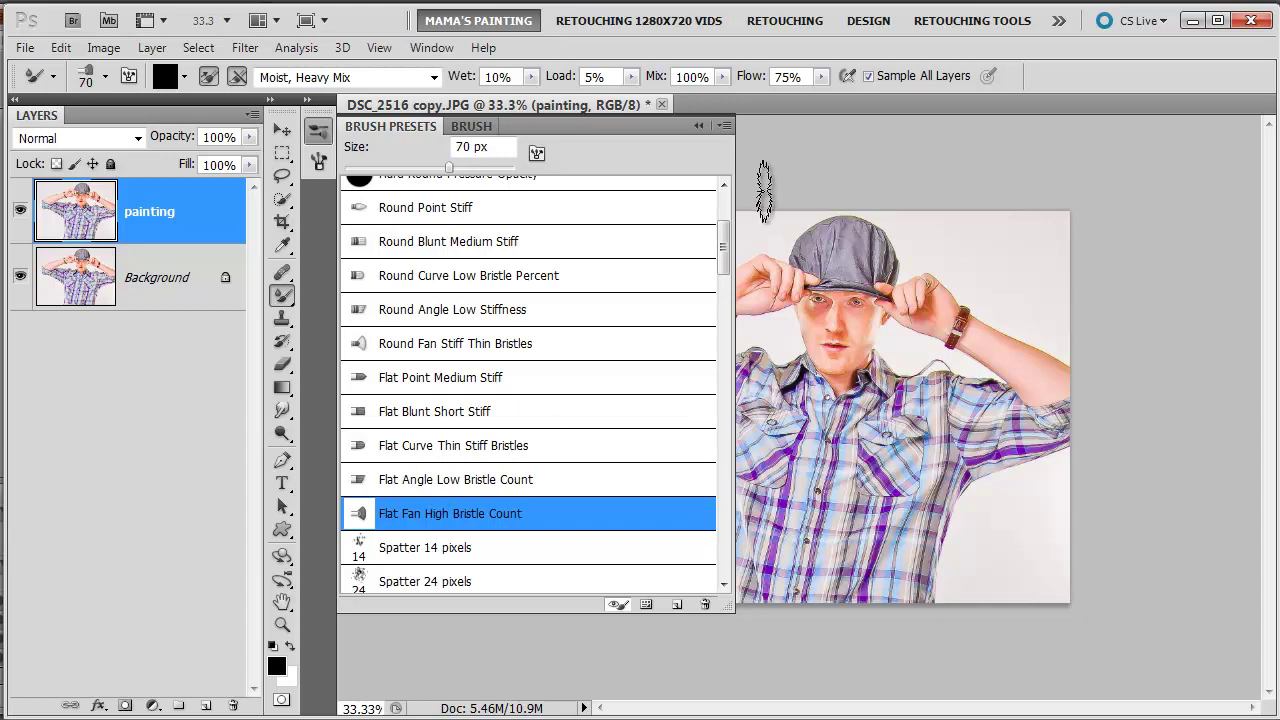
{"action": "left_click_drag", "start_coordinate": [725, 249], "coordinate": [725, 305]}
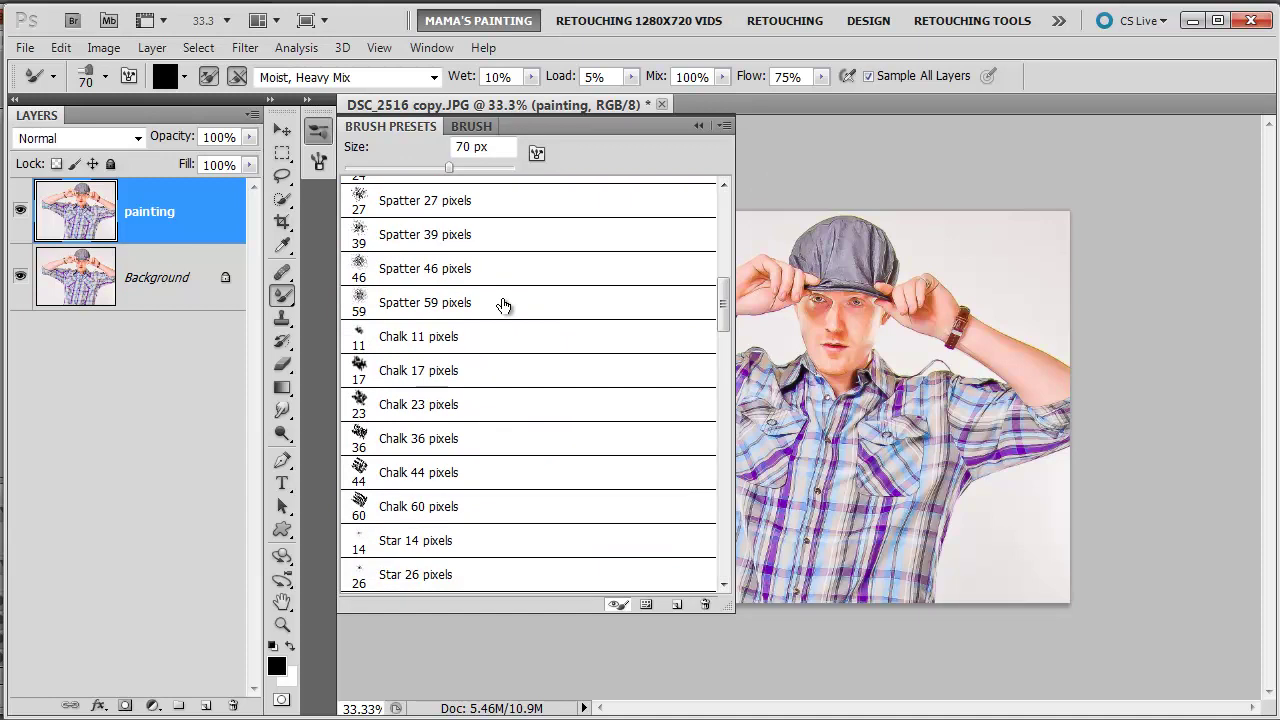
{"action": "left_click", "coordinate": [503, 305]}
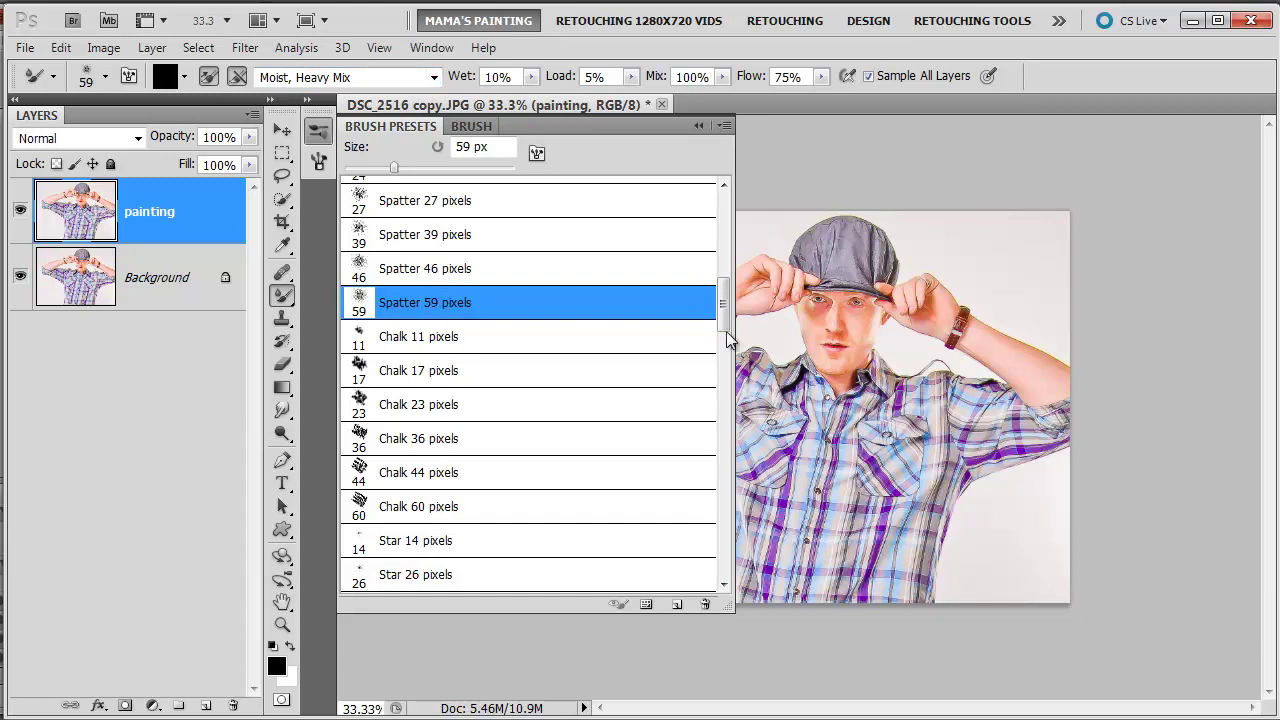
{"action": "mouse_move", "coordinate": [726, 312]}
{"action": "left_mouse_down"}
{"action": "mouse_move", "coordinate": [726, 337]}
{"action": "mouse_move", "coordinate": [720, 265]}
{"action": "left_mouse_up"}
{"action": "left_click", "coordinate": [557, 292]}
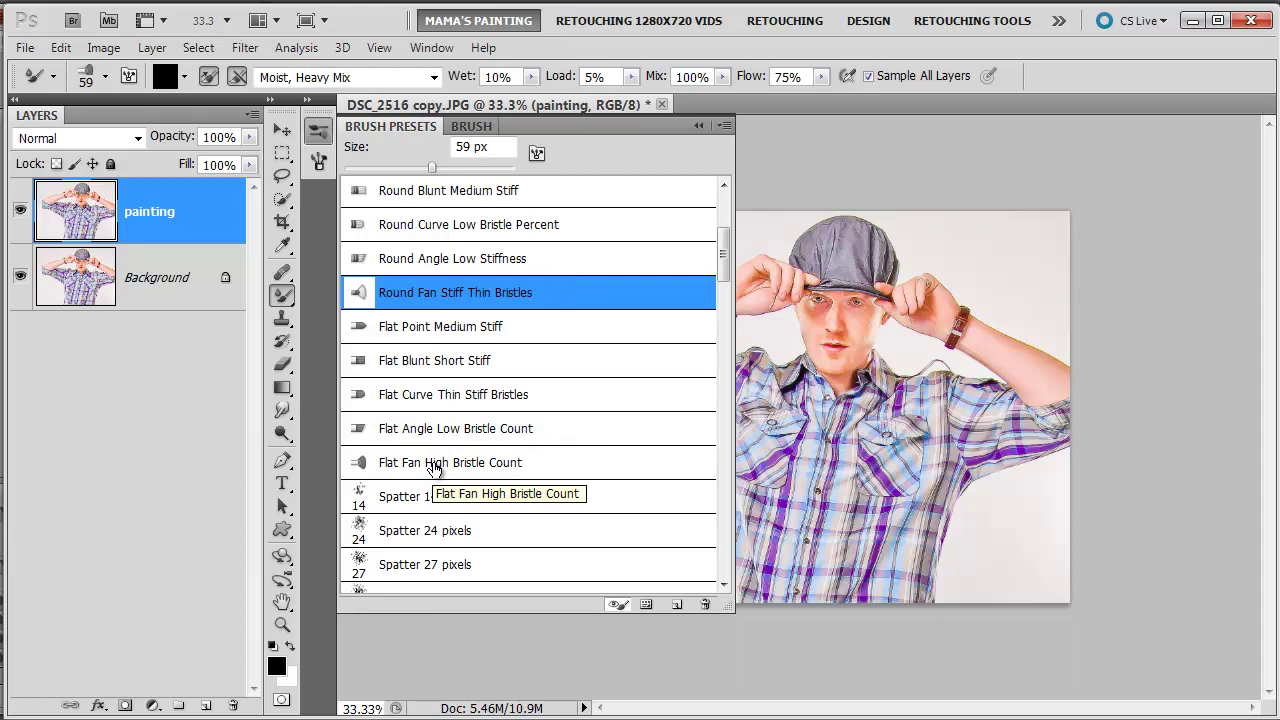
{"action": "left_click", "coordinate": [435, 463]}
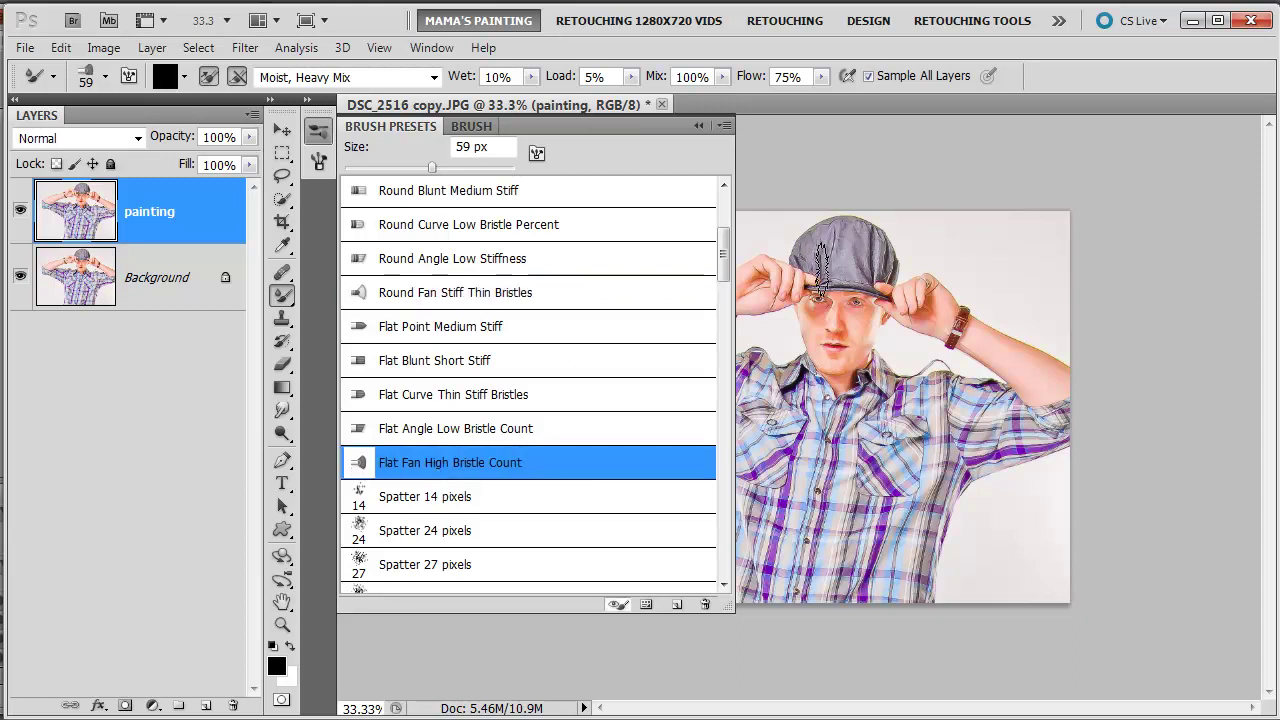
{"action": "left_click", "coordinate": [699, 127]}
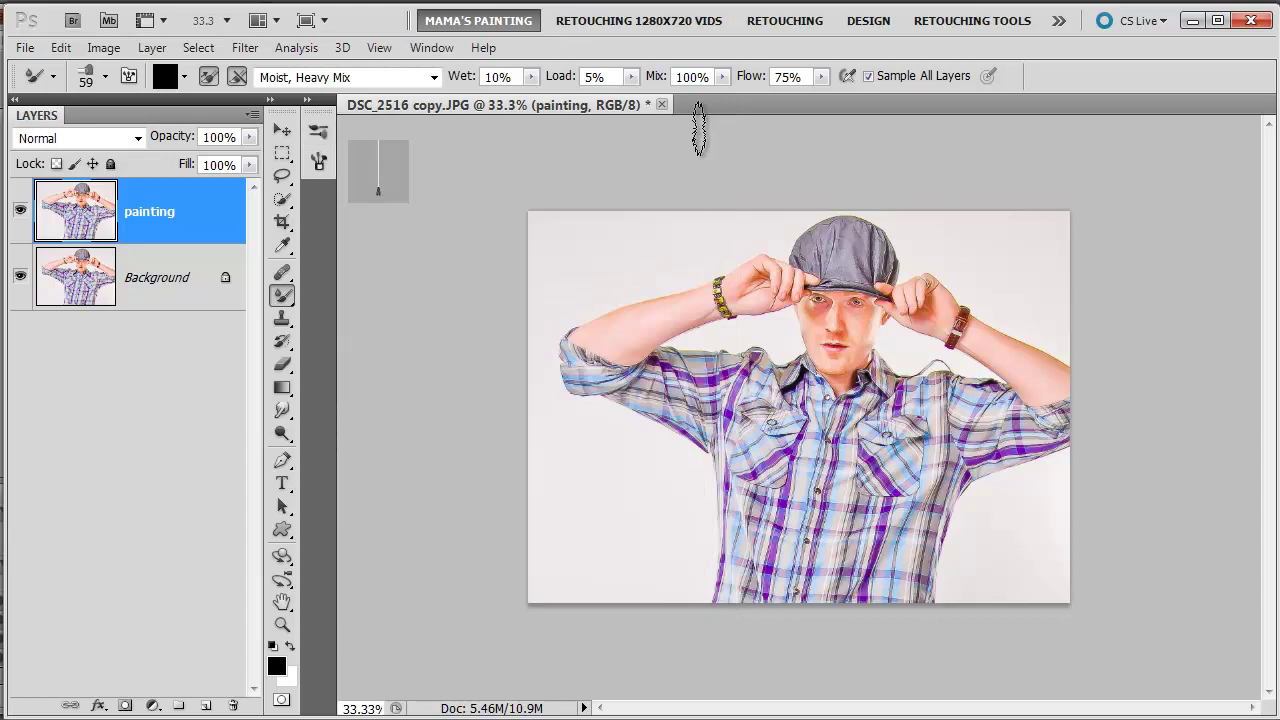
{"action": "mouse_move", "coordinate": [388, 190]}
{"action": "mouse_move", "coordinate": [379, 166]}
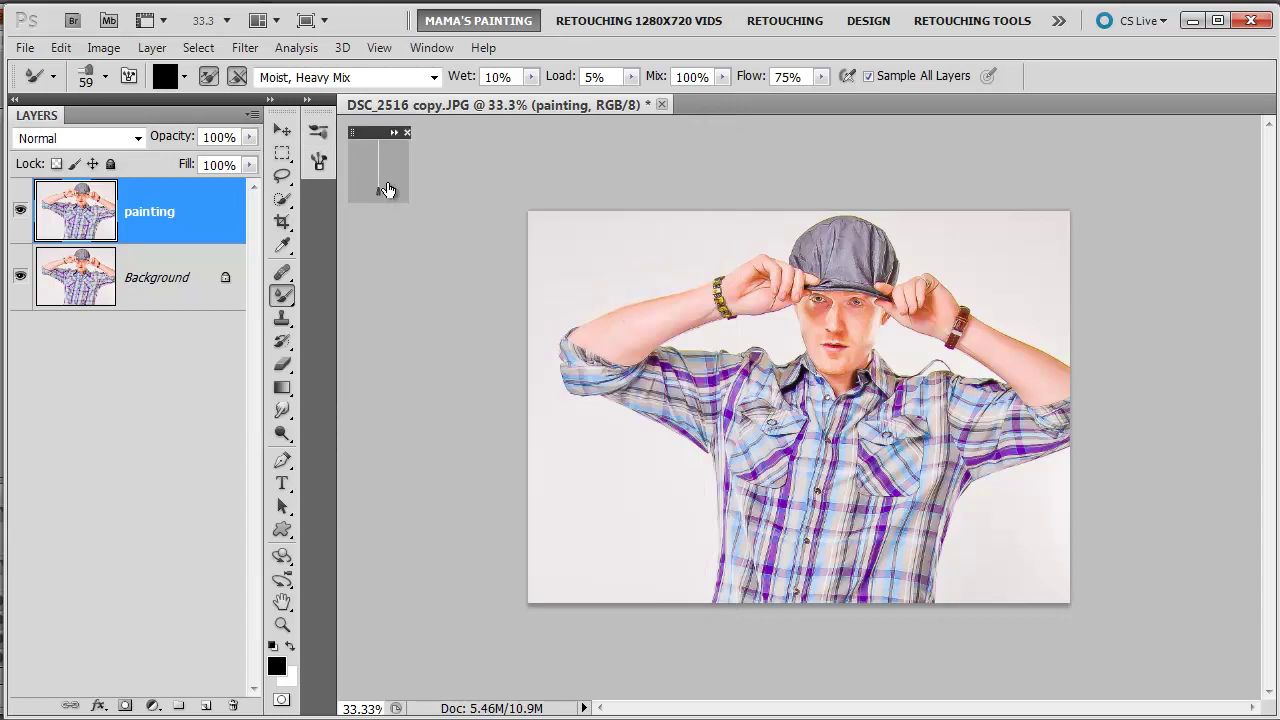
Enlarge the bristle tip preview and smear the grey cap with three short strokes
{"action": "left_click", "coordinate": [394, 132]}
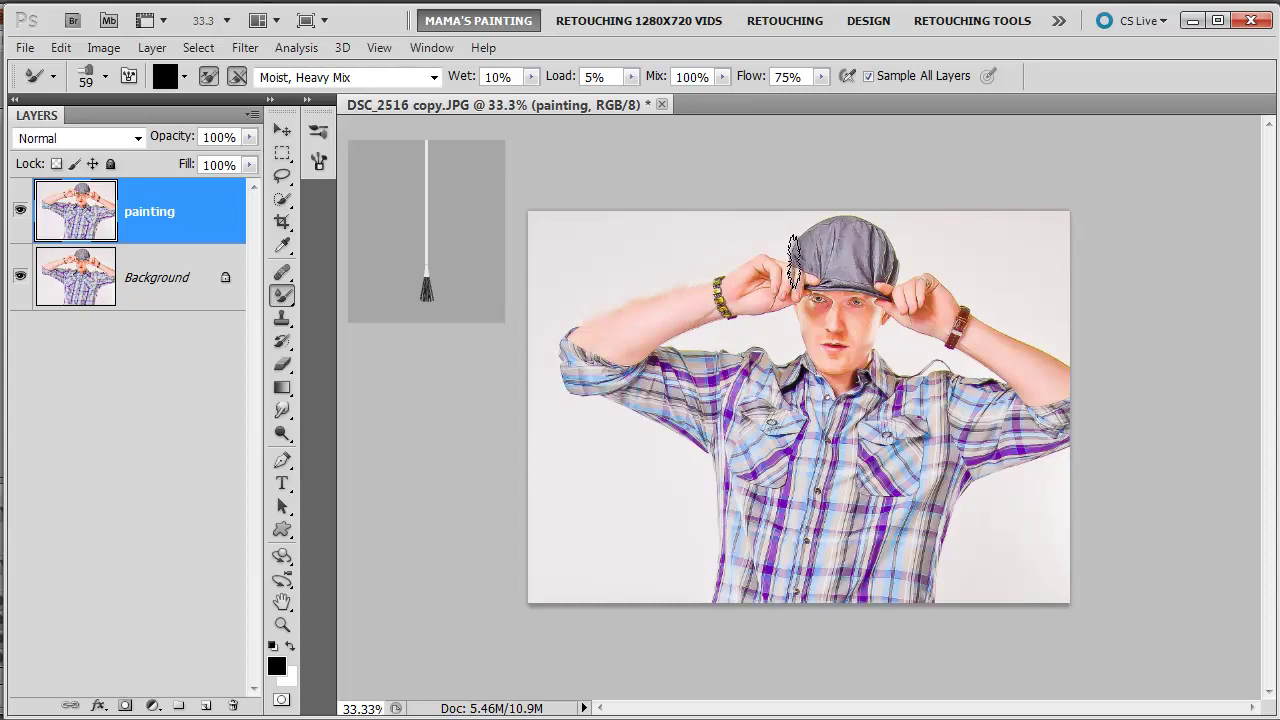
{"action": "mouse_move", "coordinate": [797, 265]}
{"action": "left_mouse_down"}
{"action": "mouse_move", "coordinate": [812, 240]}
{"action": "mouse_move", "coordinate": [872, 242]}
{"action": "left_mouse_up"}
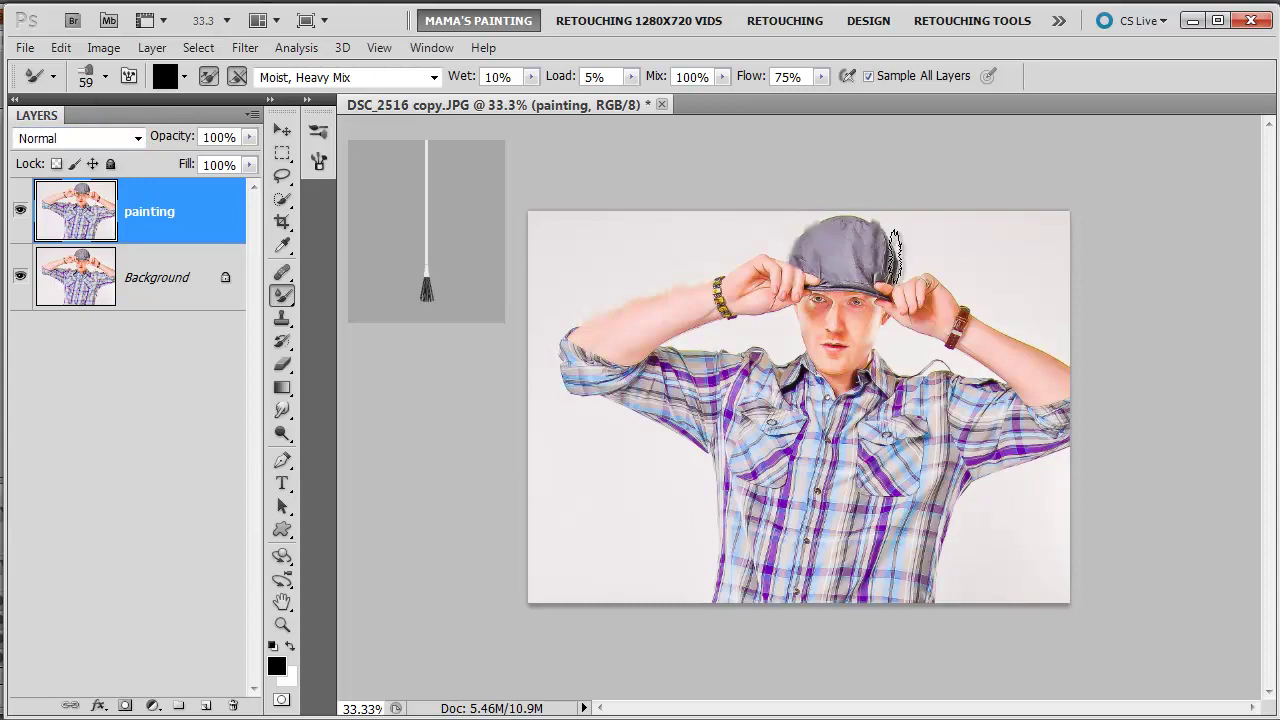
{"action": "mouse_move", "coordinate": [893, 255]}
{"action": "left_mouse_down"}
{"action": "mouse_move", "coordinate": [858, 268]}
{"action": "mouse_move", "coordinate": [881, 277]}
{"action": "left_mouse_up"}
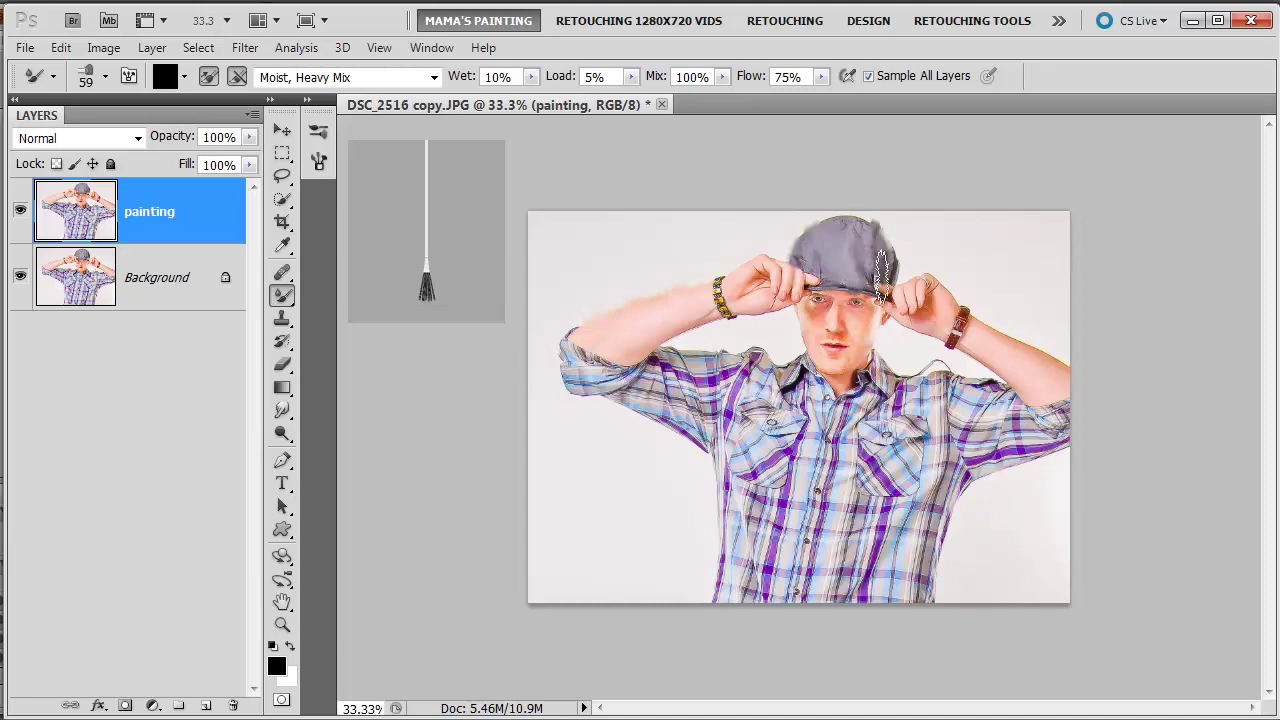
{"action": "left_click_drag", "start_coordinate": [881, 277], "coordinate": [910, 268]}
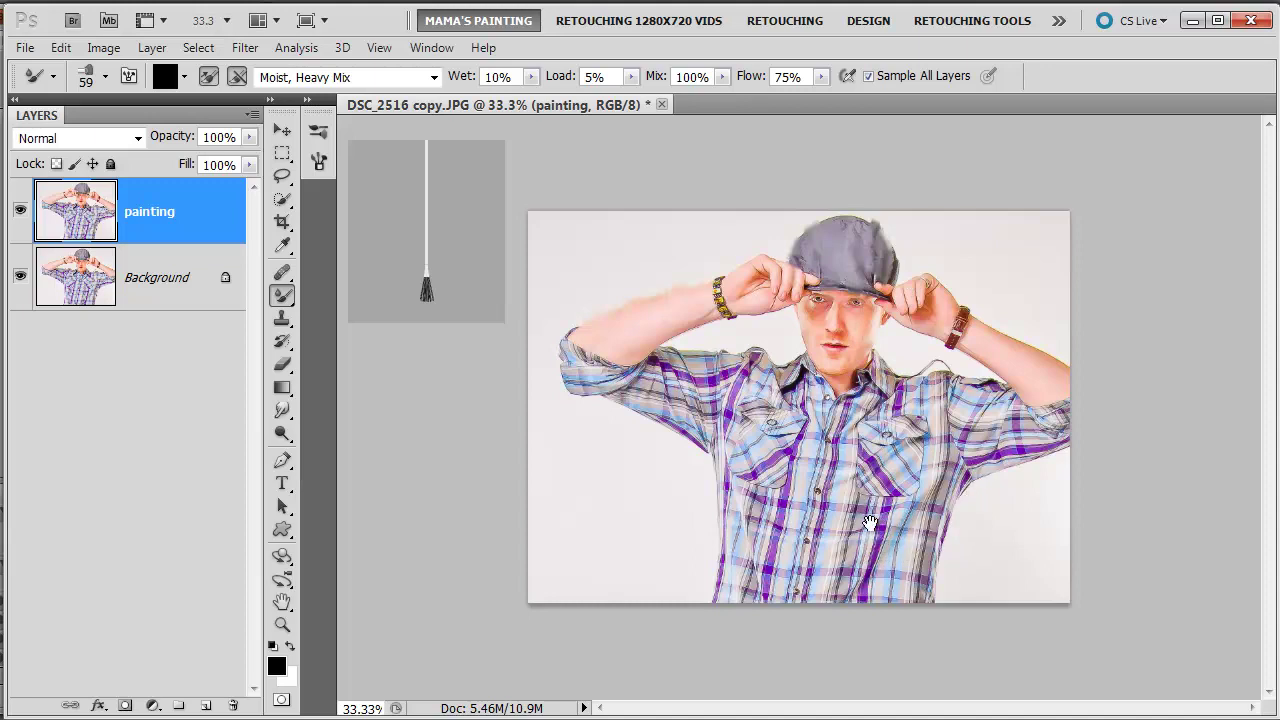
Zoom to 50% and smear the shirt's chest, lower part and right side with a 175 px brush
{"action": "key", "text": "ctrl+plus"}
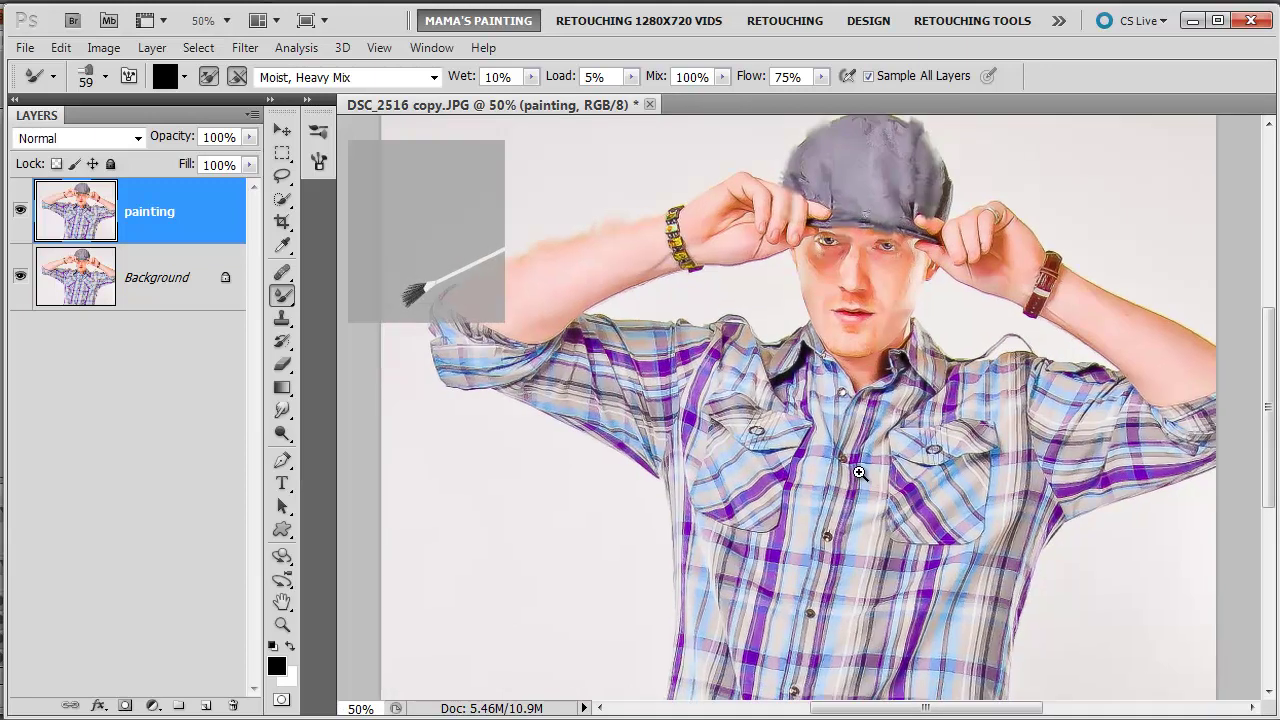
{"action": "scroll", "coordinate": [850, 472], "scroll_direction": "up", "scroll_amount": 1}
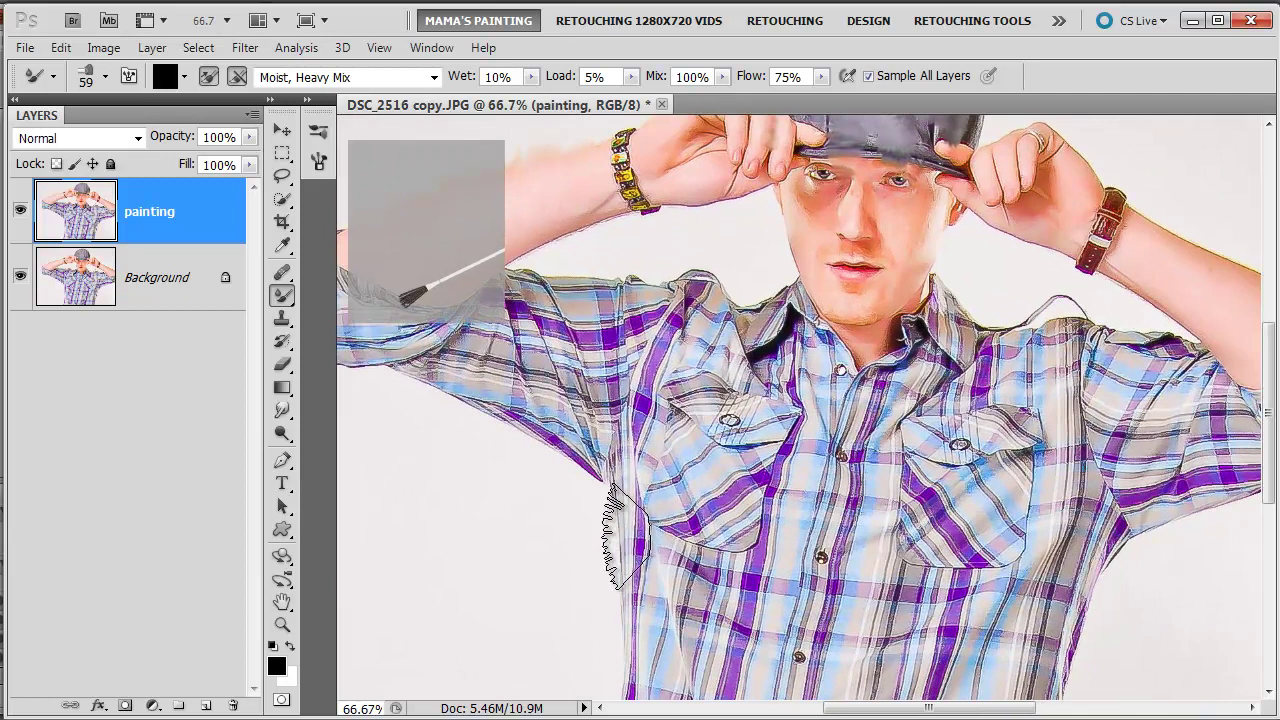
{"action": "left_click_drag", "start_coordinate": [627, 535], "coordinate": [727, 525]}
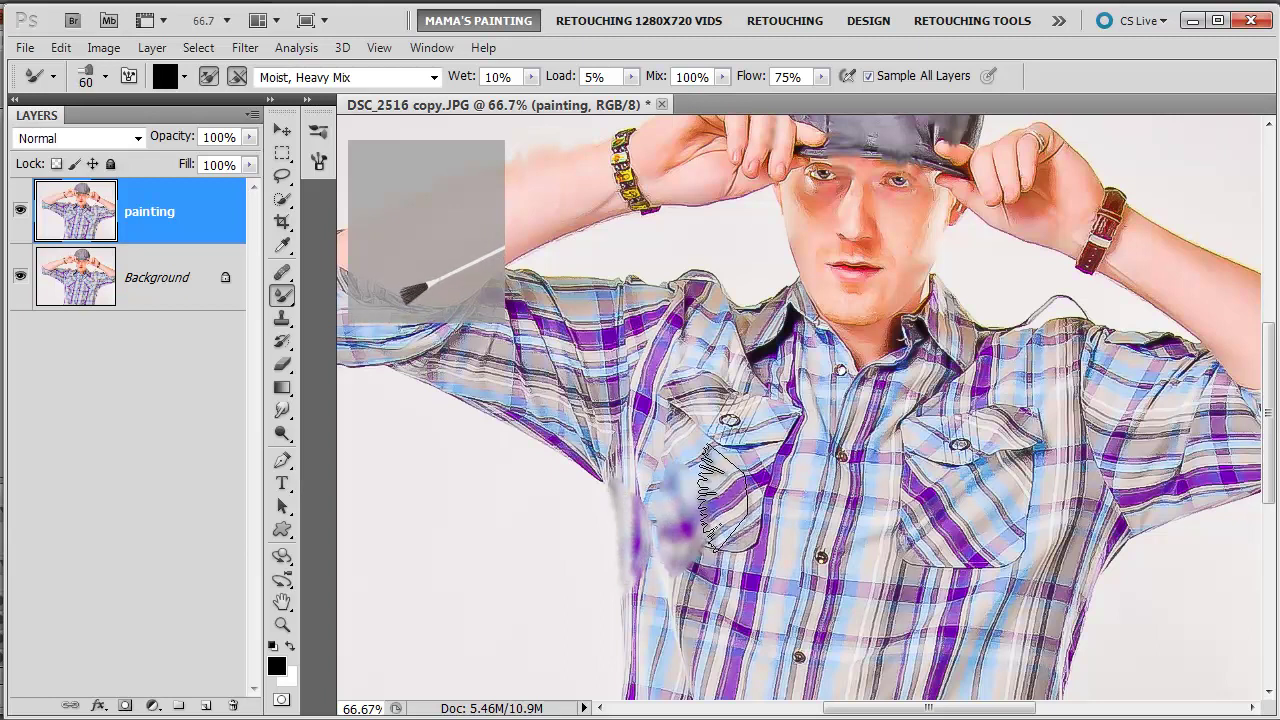
{"action": "key", "text": "bracketright"}
{"action": "key", "text": "bracketright"}
{"action": "key", "text": "bracketright"}
{"action": "key", "text": "bracketright"}
{"action": "key", "text": "bracketright"}
{"action": "key", "text": "bracketright"}
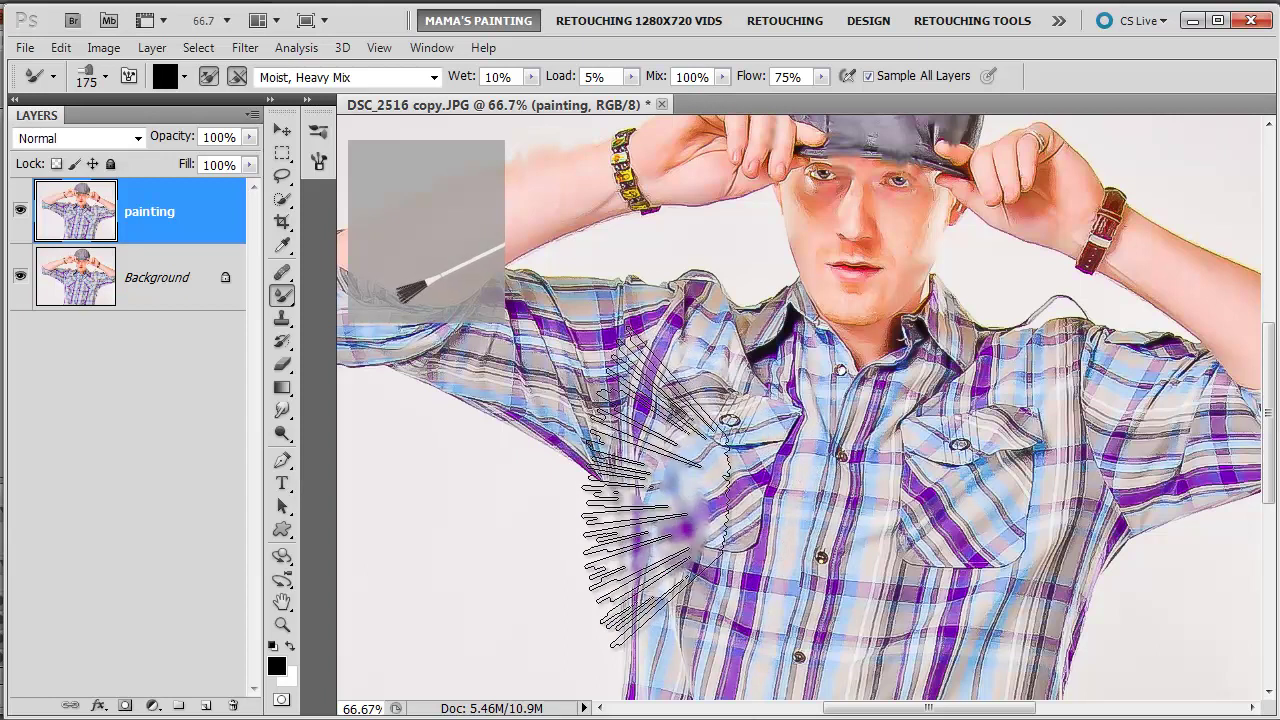
{"action": "mouse_move", "coordinate": [1057, 500]}
{"action": "left_mouse_down"}
{"action": "mouse_move", "coordinate": [1070, 450]}
{"action": "mouse_move", "coordinate": [870, 535]}
{"action": "mouse_move", "coordinate": [770, 410]}
{"action": "mouse_move", "coordinate": [683, 390]}
{"action": "mouse_move", "coordinate": [613, 432]}
{"action": "left_mouse_up"}
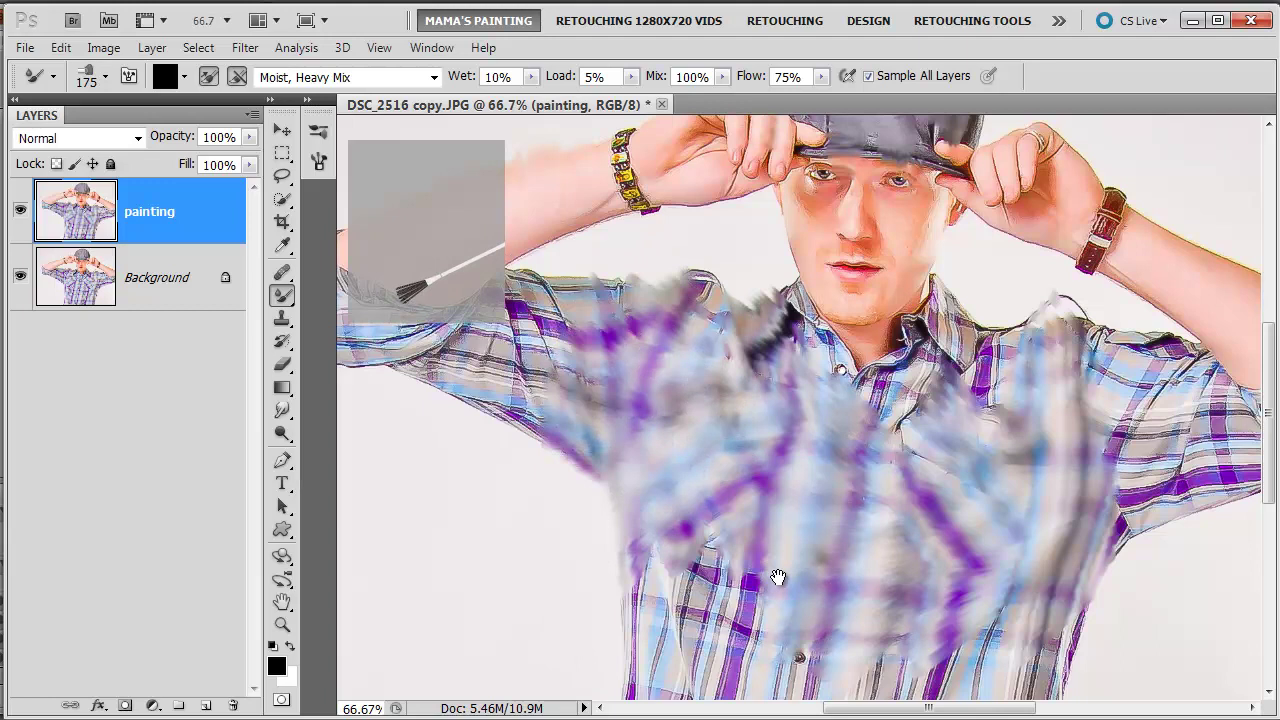
{"action": "scroll", "coordinate": [755, 490], "scroll_direction": "down", "scroll_amount": 5}
{"action": "mouse_move", "coordinate": [760, 490]}
{"action": "left_mouse_down"}
{"action": "mouse_move", "coordinate": [597, 484]}
{"action": "mouse_move", "coordinate": [880, 505]}
{"action": "mouse_move", "coordinate": [920, 555]}
{"action": "mouse_move", "coordinate": [880, 590]}
{"action": "mouse_move", "coordinate": [878, 535]}
{"action": "mouse_move", "coordinate": [767, 548]}
{"action": "mouse_move", "coordinate": [798, 540]}
{"action": "left_mouse_up"}
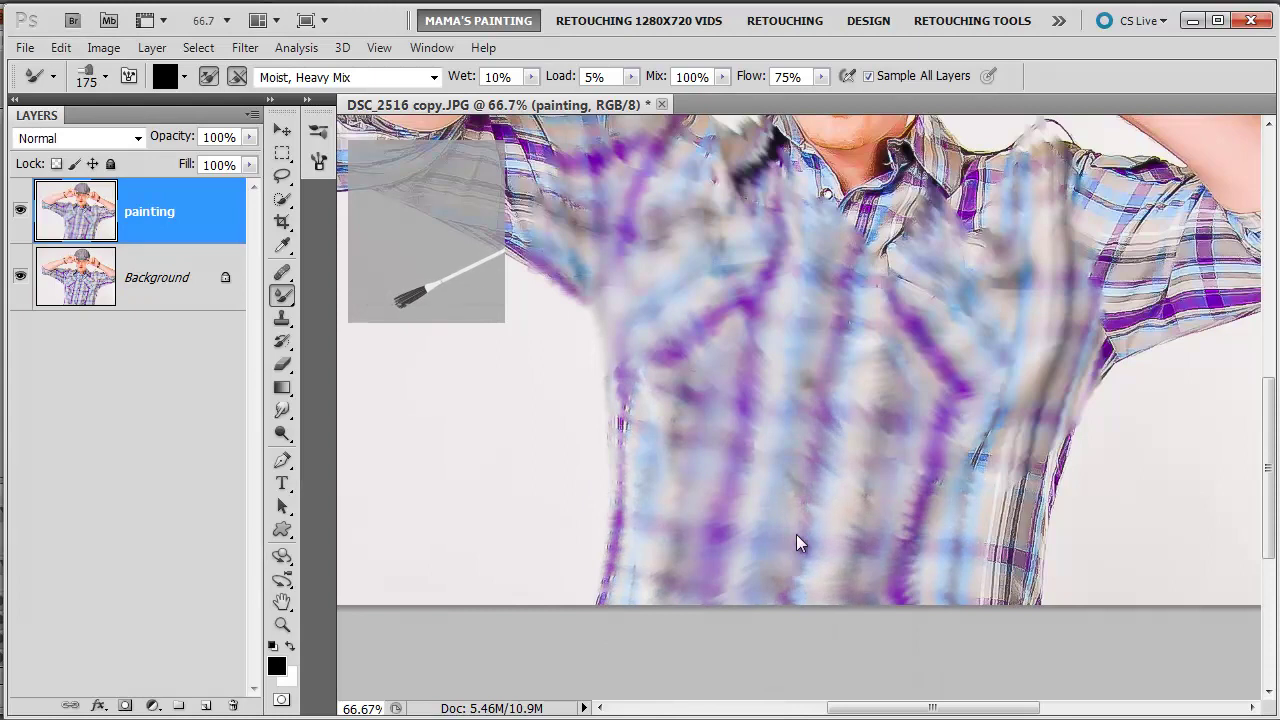
{"action": "mouse_move", "coordinate": [1035, 535]}
{"action": "left_mouse_down"}
{"action": "mouse_move", "coordinate": [948, 466]}
{"action": "mouse_move", "coordinate": [1080, 365]}
{"action": "mouse_move", "coordinate": [975, 515]}
{"action": "left_mouse_up"}
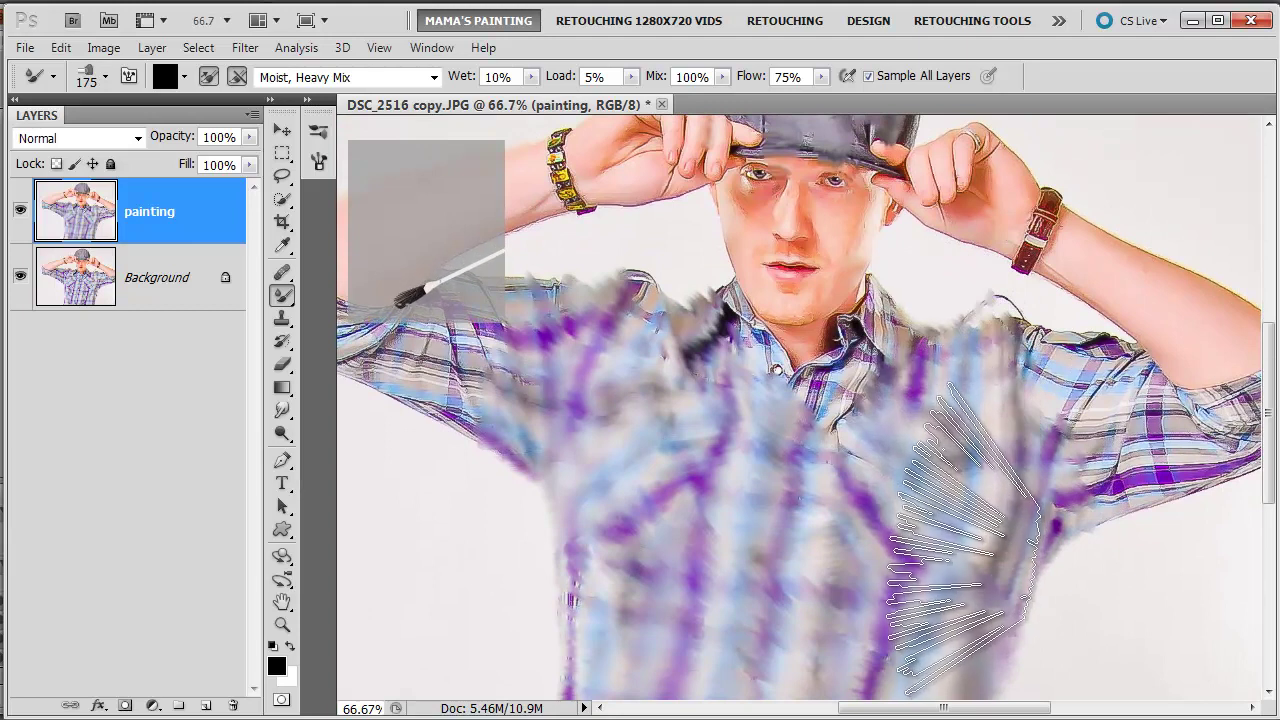
{"action": "mouse_move", "coordinate": [980, 520]}
{"action": "left_mouse_down"}
{"action": "mouse_move", "coordinate": [930, 545]}
{"action": "mouse_move", "coordinate": [920, 365]}
{"action": "mouse_move", "coordinate": [890, 440]}
{"action": "left_mouse_up"}
Shrink the brush and smear the collar area and the right sleeve
{"action": "key", "text": "bracketleft"}
{"action": "key", "text": "bracketleft"}
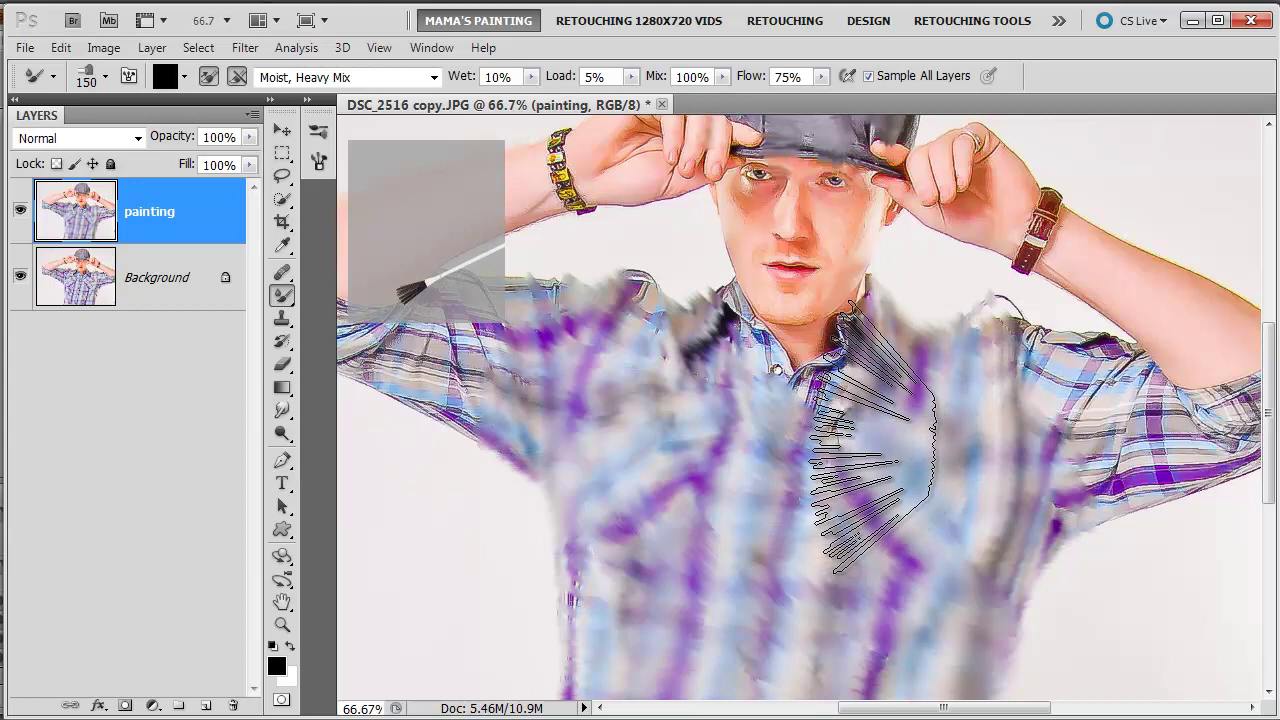
{"action": "key", "text": "bracketleft"}
{"action": "key", "text": "bracketleft"}
{"action": "key", "text": "bracketleft"}
{"action": "key", "text": "bracketleft"}
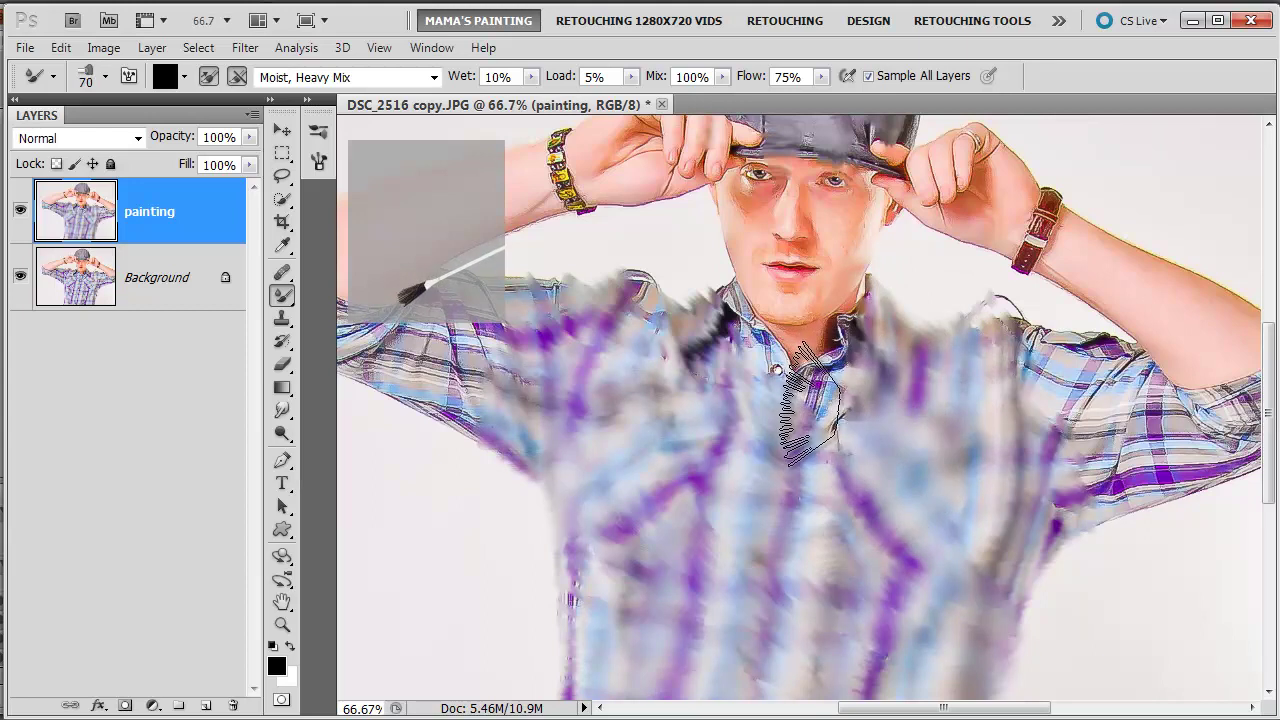
{"action": "mouse_move", "coordinate": [840, 300]}
{"action": "left_mouse_down"}
{"action": "mouse_move", "coordinate": [850, 420]}
{"action": "mouse_move", "coordinate": [830, 500]}
{"action": "mouse_move", "coordinate": [715, 380]}
{"action": "mouse_move", "coordinate": [780, 430]}
{"action": "mouse_move", "coordinate": [725, 350]}
{"action": "mouse_move", "coordinate": [775, 425]}
{"action": "mouse_move", "coordinate": [742, 383]}
{"action": "mouse_move", "coordinate": [795, 395]}
{"action": "mouse_move", "coordinate": [762, 360]}
{"action": "mouse_move", "coordinate": [740, 400]}
{"action": "left_mouse_up"}
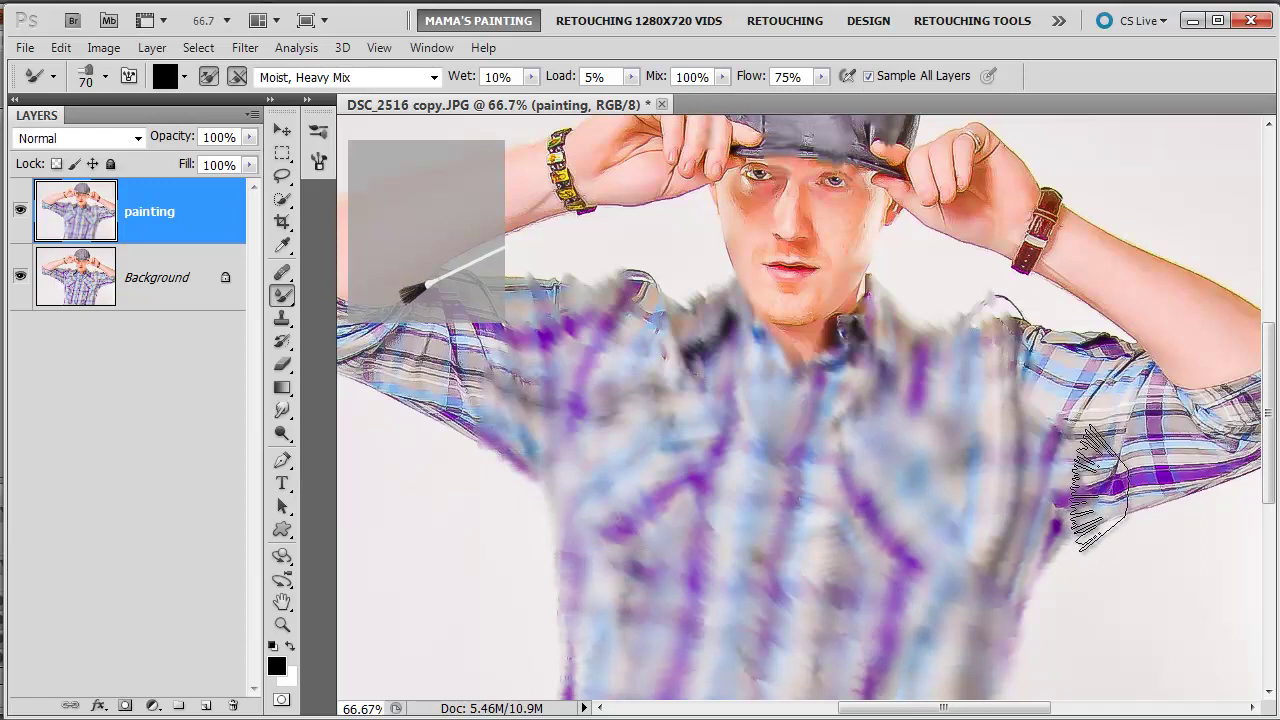
{"action": "key", "text": "bracketleft"}
{"action": "key", "text": "bracketleft"}
{"action": "key", "text": "bracketleft"}
{"action": "key", "text": "bracketleft"}
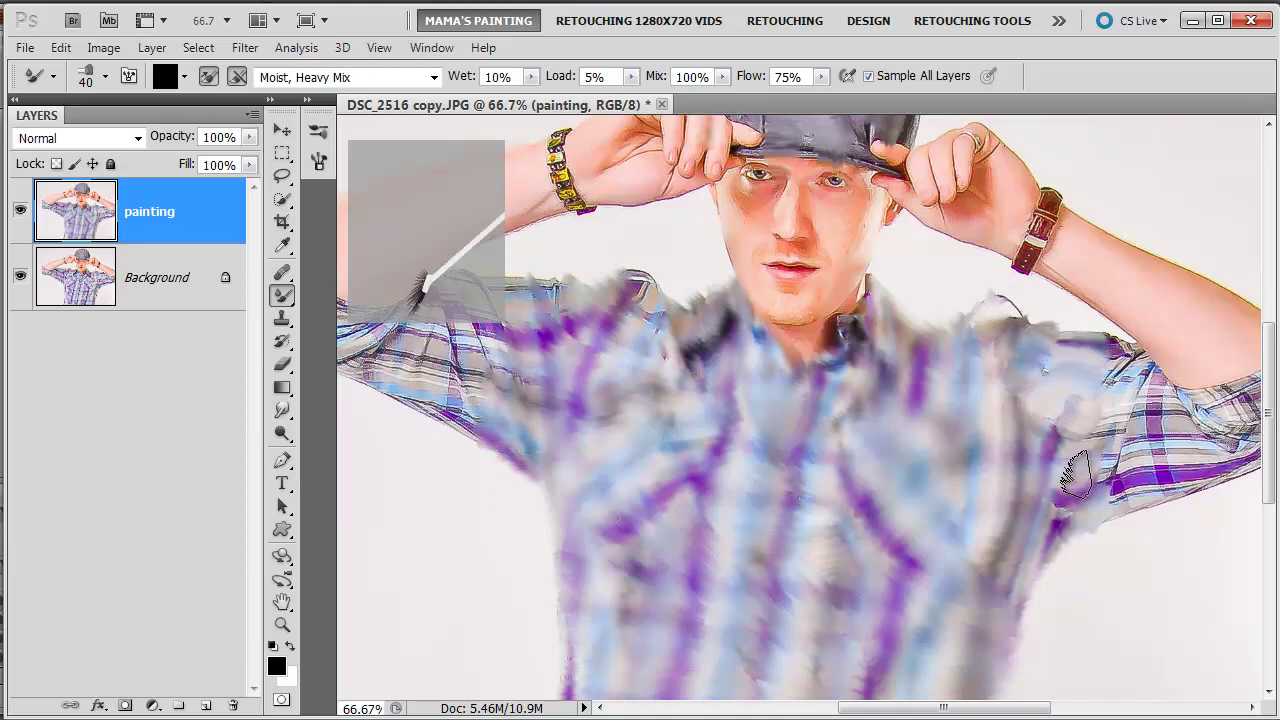
{"action": "left_click_drag", "start_coordinate": [1148, 485], "coordinate": [1112, 445]}
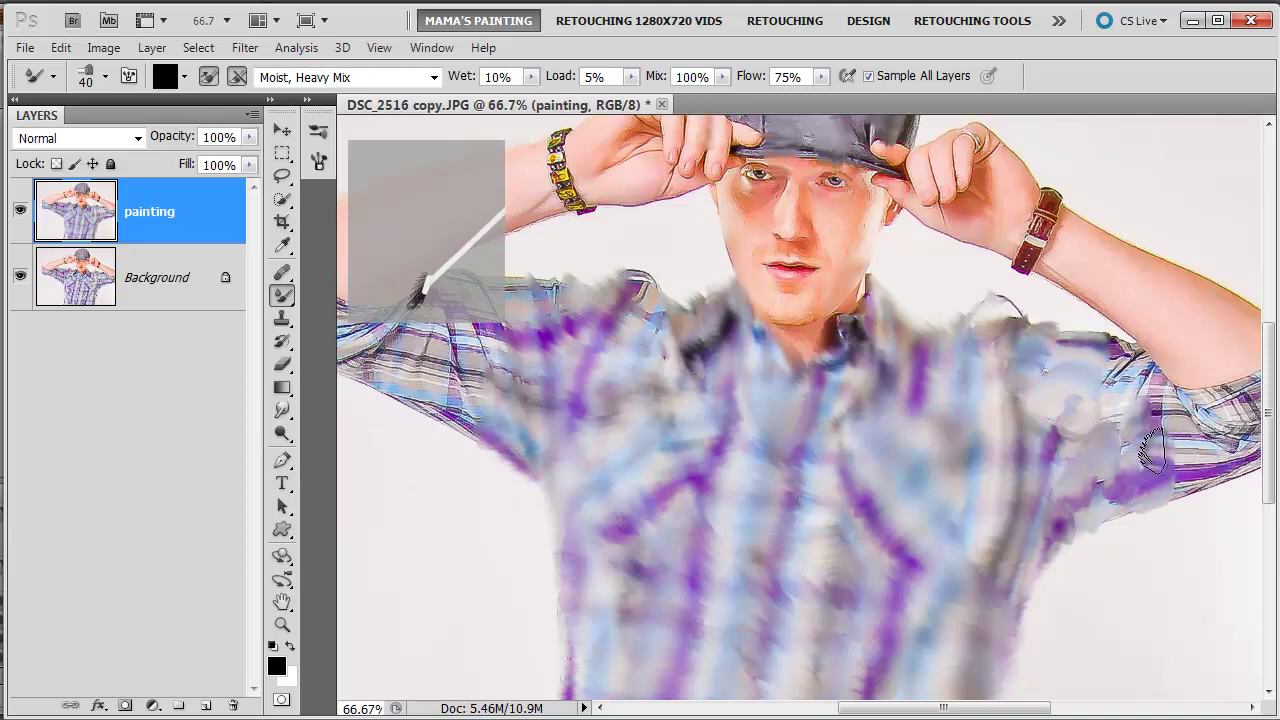
Smear purple paint across the right sleeve and shoulder, keeping the Moist, Heavy Mix preset
{"action": "mouse_move", "coordinate": [1112, 445]}
{"action": "left_mouse_down"}
{"action": "mouse_move", "coordinate": [1190, 450]}
{"action": "mouse_move", "coordinate": [1195, 470]}
{"action": "mouse_move", "coordinate": [1245, 455]}
{"action": "mouse_move", "coordinate": [1205, 446]}
{"action": "mouse_move", "coordinate": [1158, 475]}
{"action": "mouse_move", "coordinate": [1225, 383]}
{"action": "left_mouse_up"}
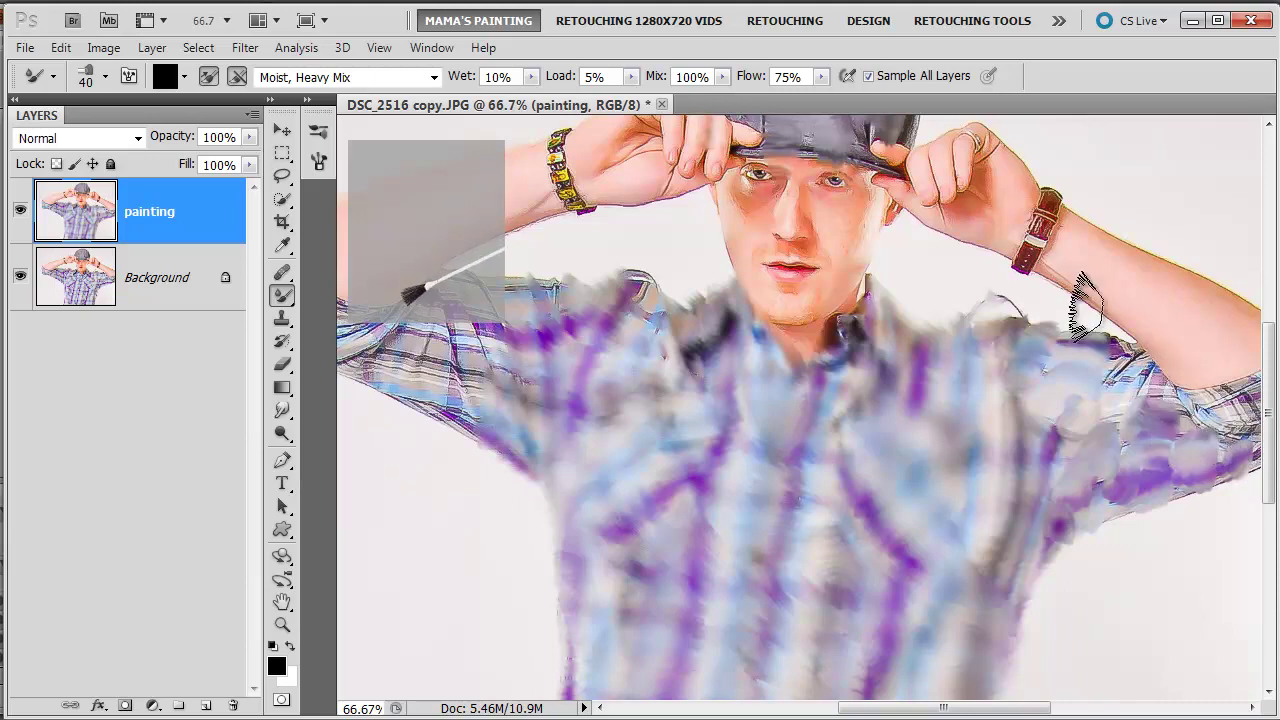
{"action": "left_click", "coordinate": [435, 79]}
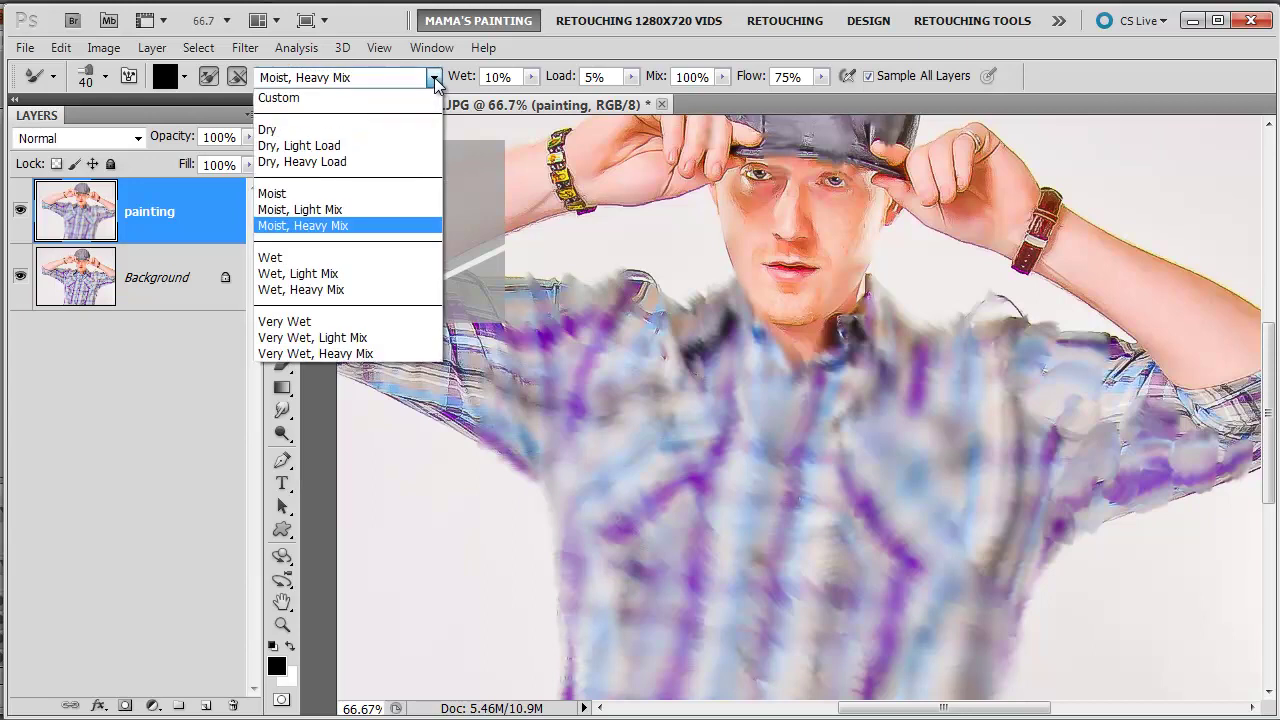
{"action": "left_click", "coordinate": [388, 226]}
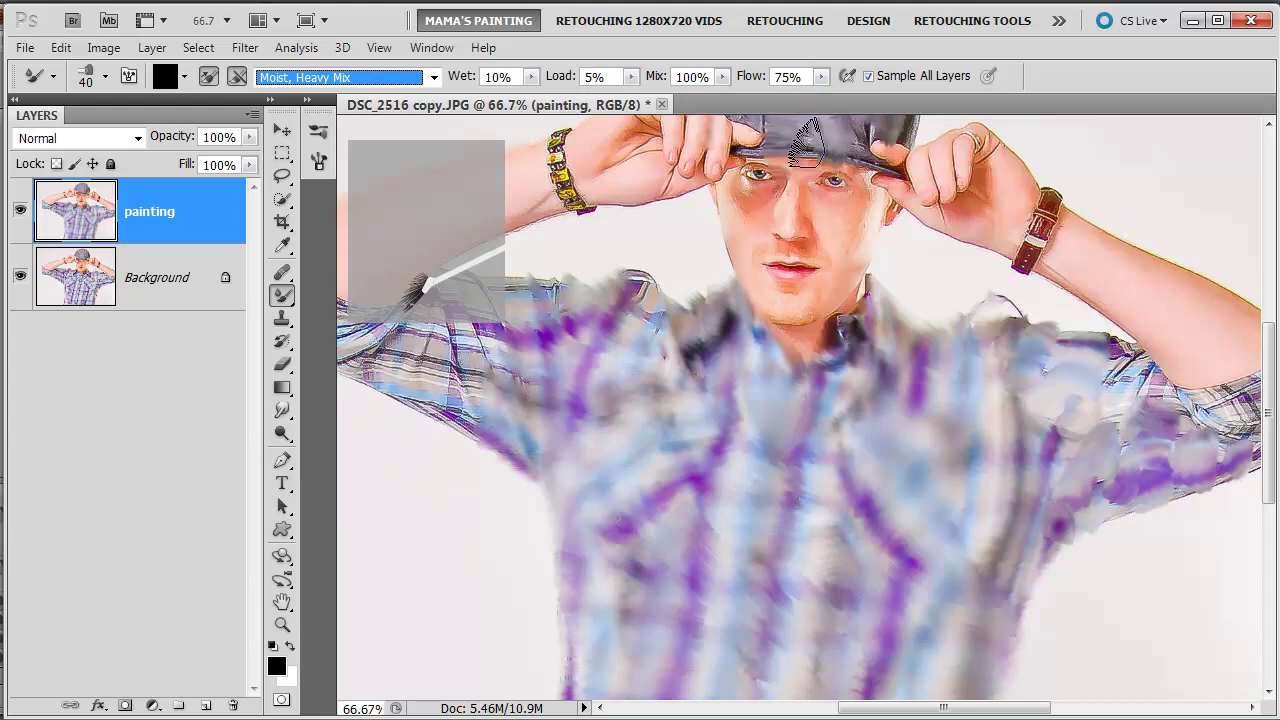
{"action": "mouse_move", "coordinate": [1226, 398]}
{"action": "left_mouse_down"}
{"action": "mouse_move", "coordinate": [1220, 410]}
{"action": "mouse_move", "coordinate": [1238, 400]}
{"action": "mouse_move", "coordinate": [1248, 432]}
{"action": "mouse_move", "coordinate": [1232, 458]}
{"action": "left_mouse_up"}
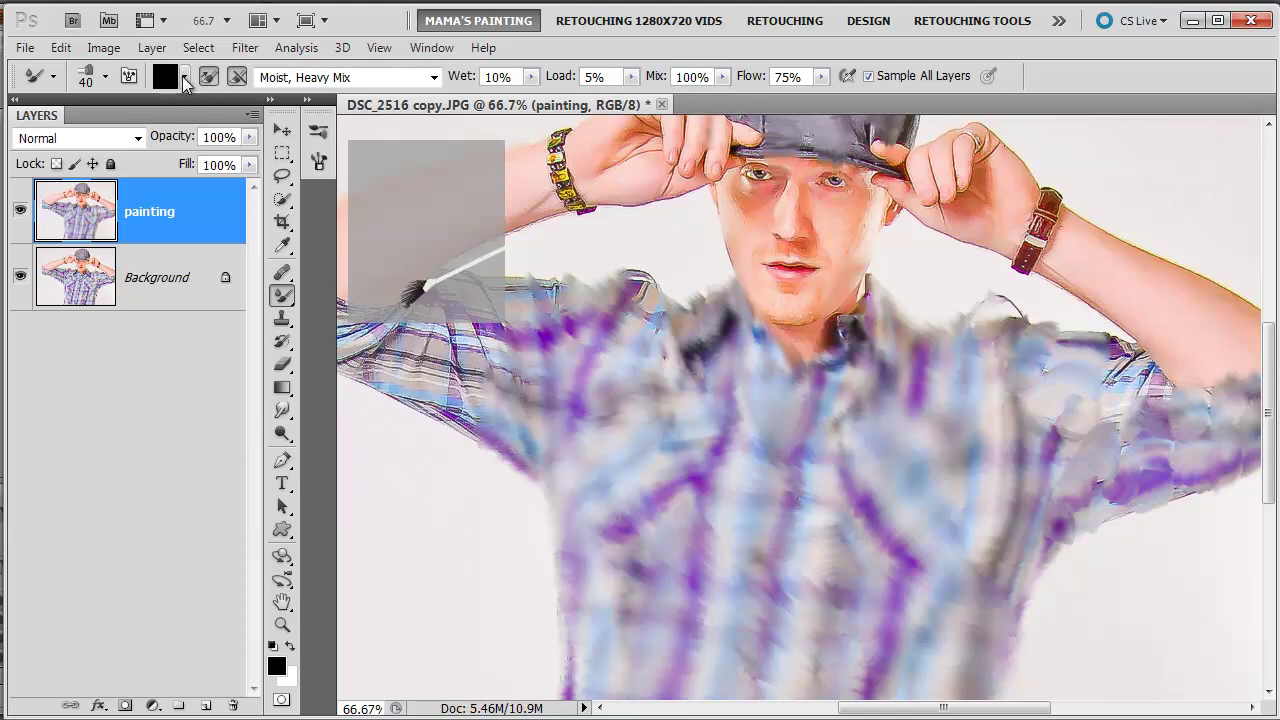
Reload the brush with picture colours and paint a purple streak down the right sleeve
{"action": "left_click", "coordinate": [184, 78]}
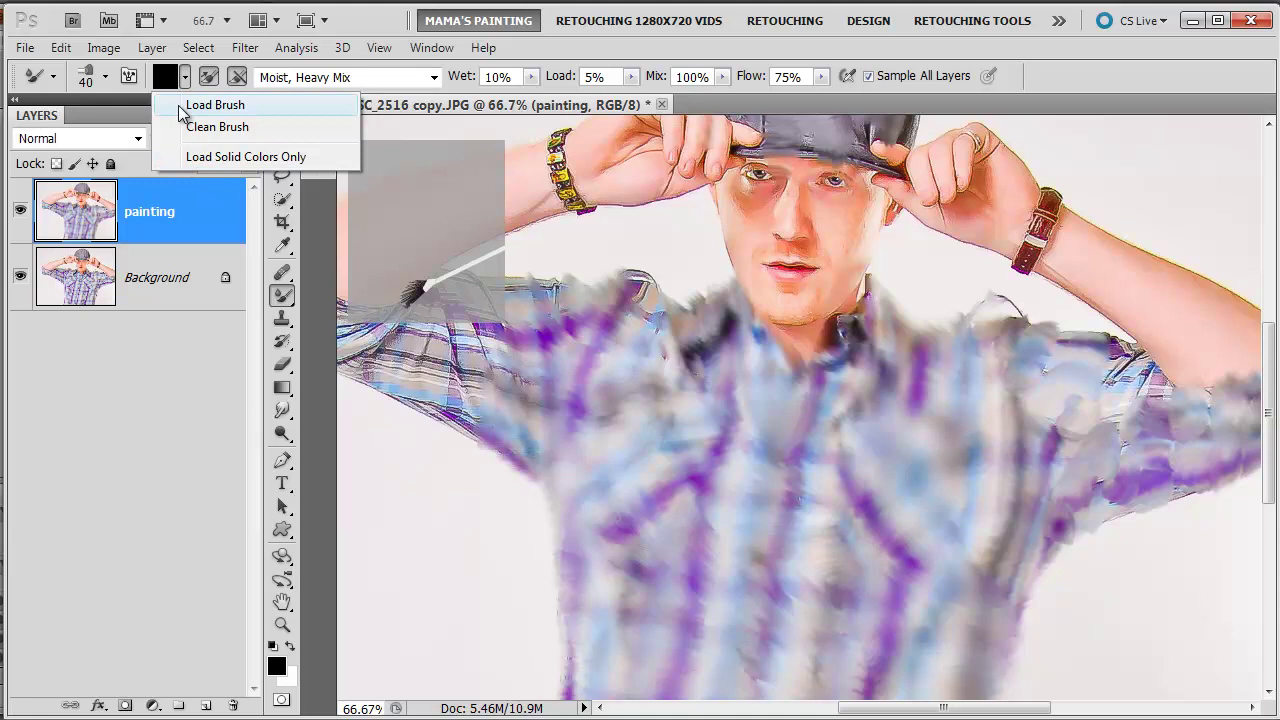
{"action": "left_click", "coordinate": [352, 30]}
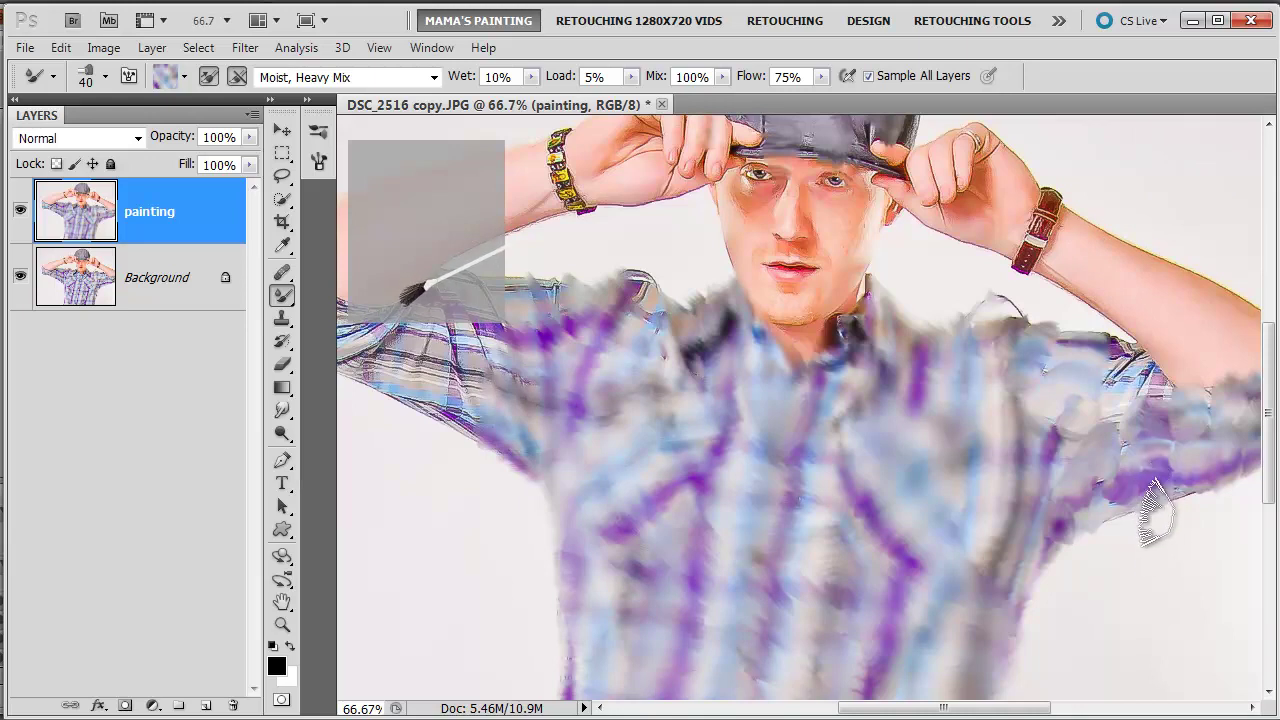
{"action": "left_click_drag", "start_coordinate": [1155, 512], "coordinate": [1202, 582]}
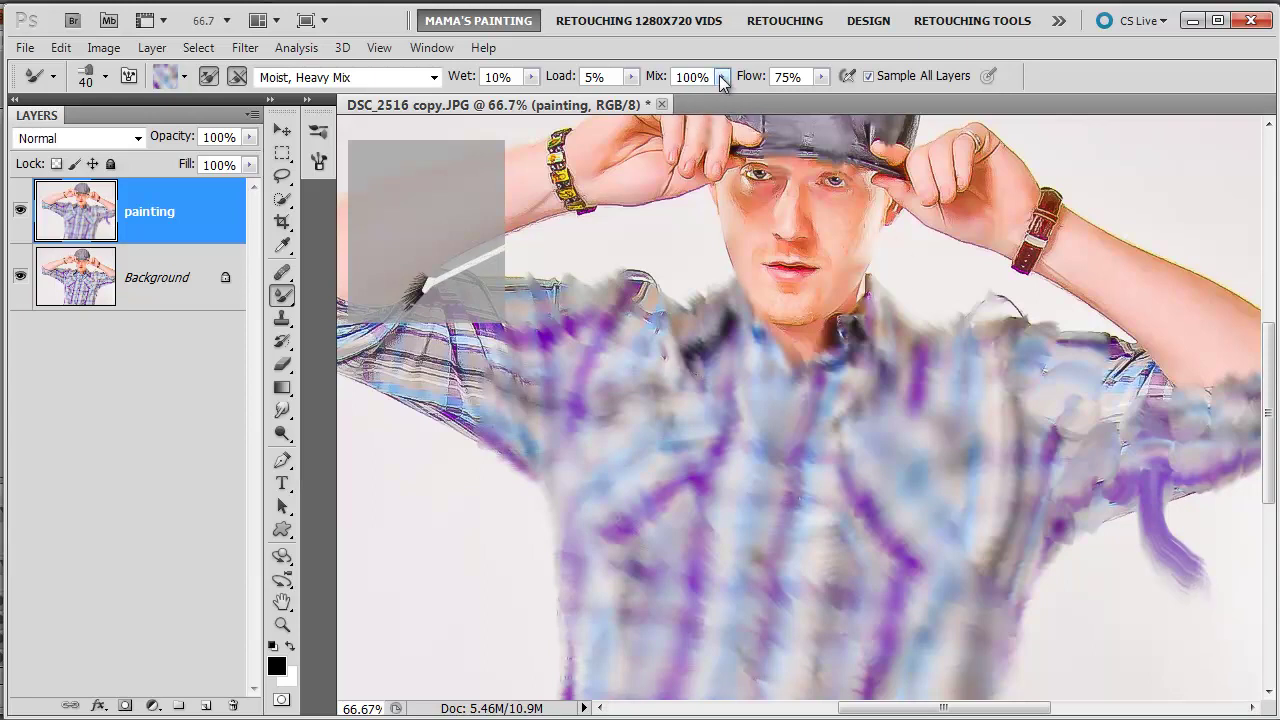
Lower Mix to 41% and dab soft blue patches top-right and lower-left in the background
{"action": "left_click", "coordinate": [722, 82]}
{"action": "left_click_drag", "start_coordinate": [678, 97], "coordinate": [671, 97]}
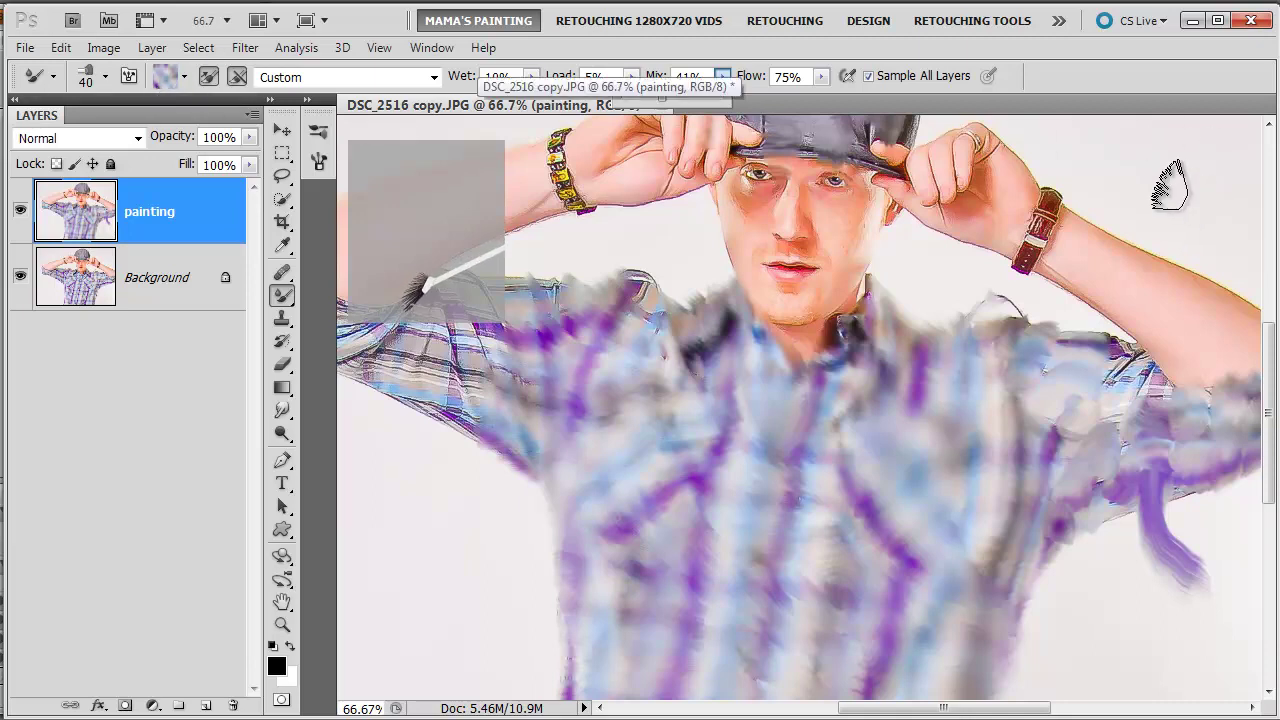
{"action": "mouse_move", "coordinate": [1196, 195]}
{"action": "left_mouse_down"}
{"action": "mouse_move", "coordinate": [1225, 145]}
{"action": "mouse_move", "coordinate": [1120, 140]}
{"action": "mouse_move", "coordinate": [1230, 140]}
{"action": "mouse_move", "coordinate": [1245, 215]}
{"action": "left_mouse_up"}
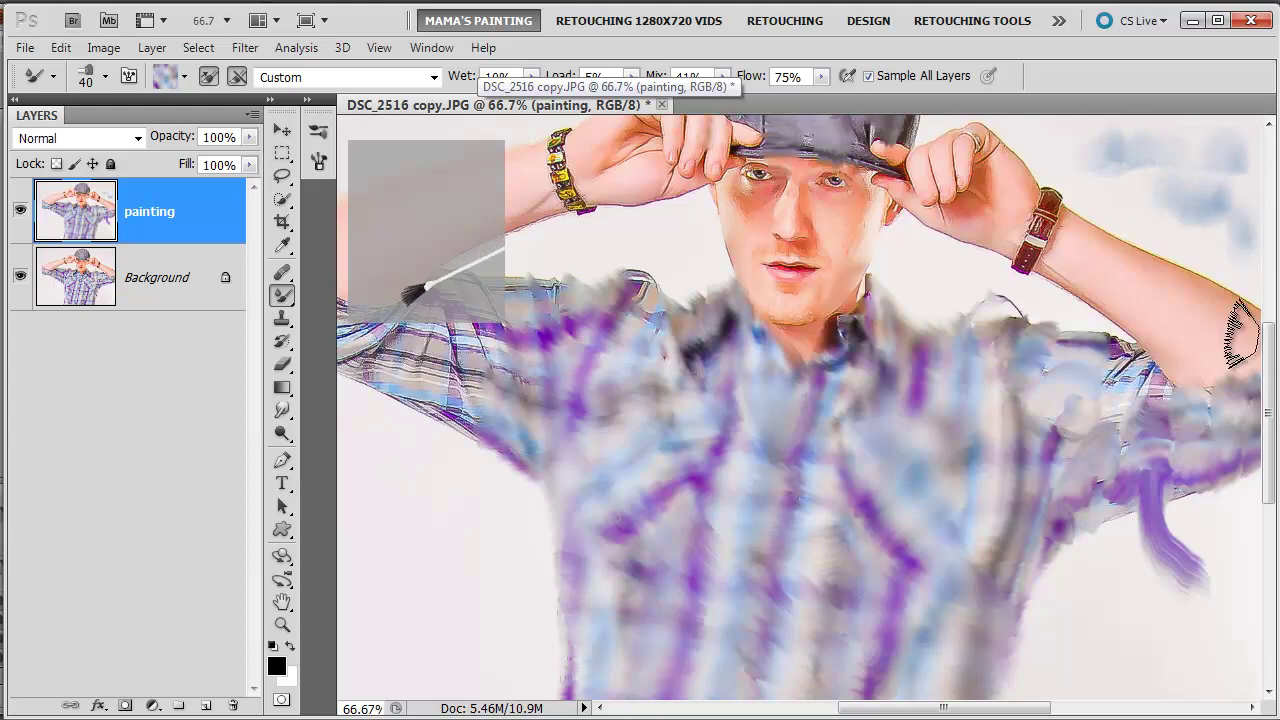
{"action": "mouse_move", "coordinate": [432, 575]}
{"action": "left_mouse_down"}
{"action": "mouse_move", "coordinate": [400, 600]}
{"action": "mouse_move", "coordinate": [386, 528]}
{"action": "mouse_move", "coordinate": [486, 543]}
{"action": "mouse_move", "coordinate": [488, 600]}
{"action": "left_mouse_up"}
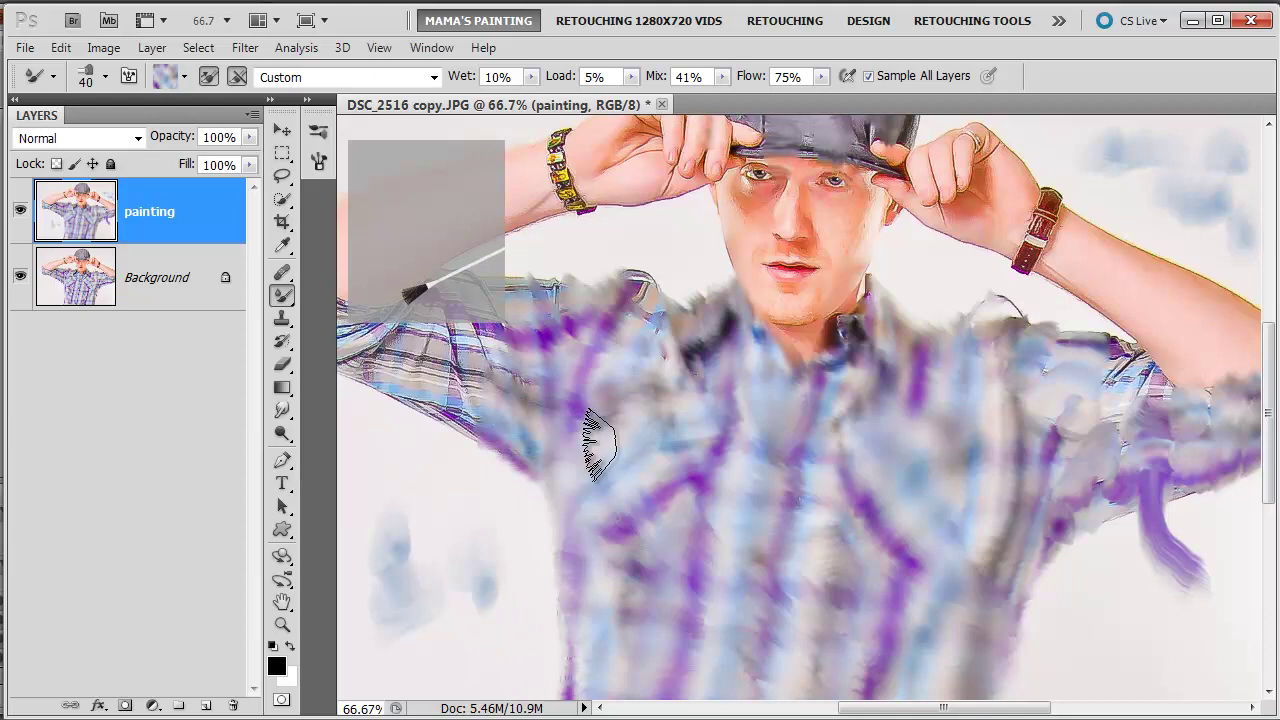
Raise Mix to 100%, then widen the lower-left, sleeve and top-right strokes into washes
{"action": "left_click", "coordinate": [721, 77]}
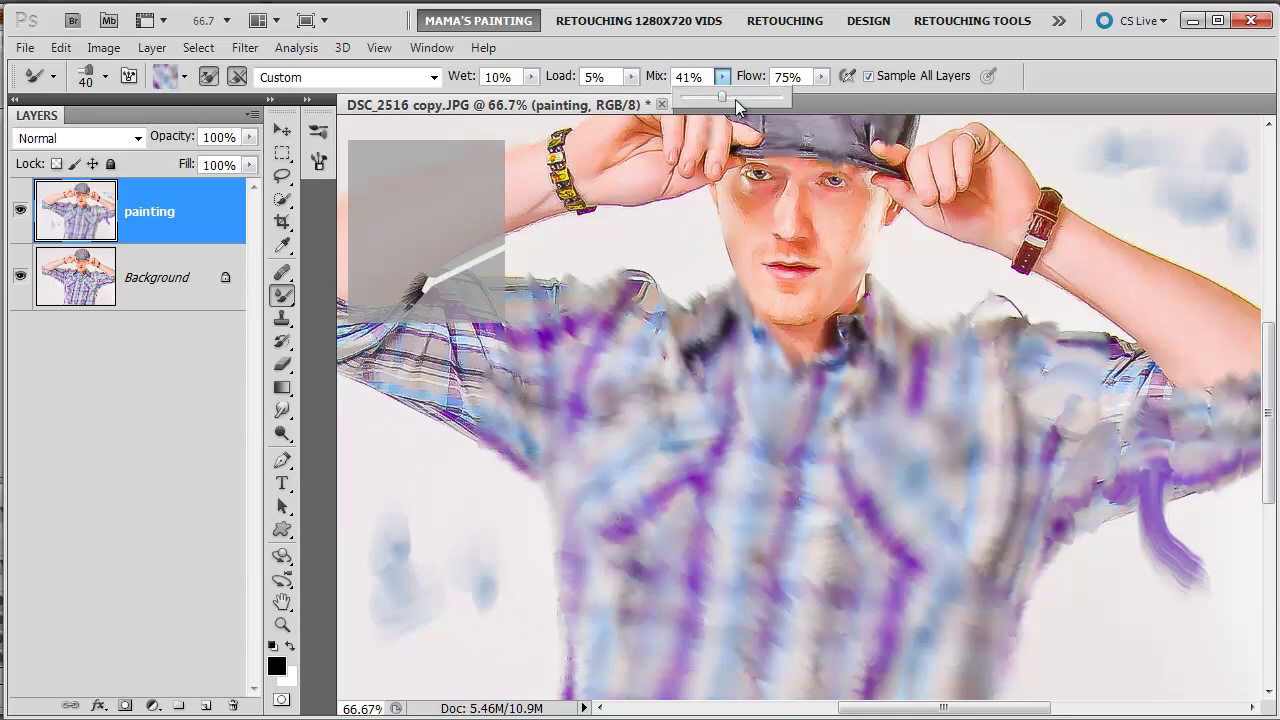
{"action": "left_click_drag", "start_coordinate": [757, 98], "coordinate": [807, 98]}
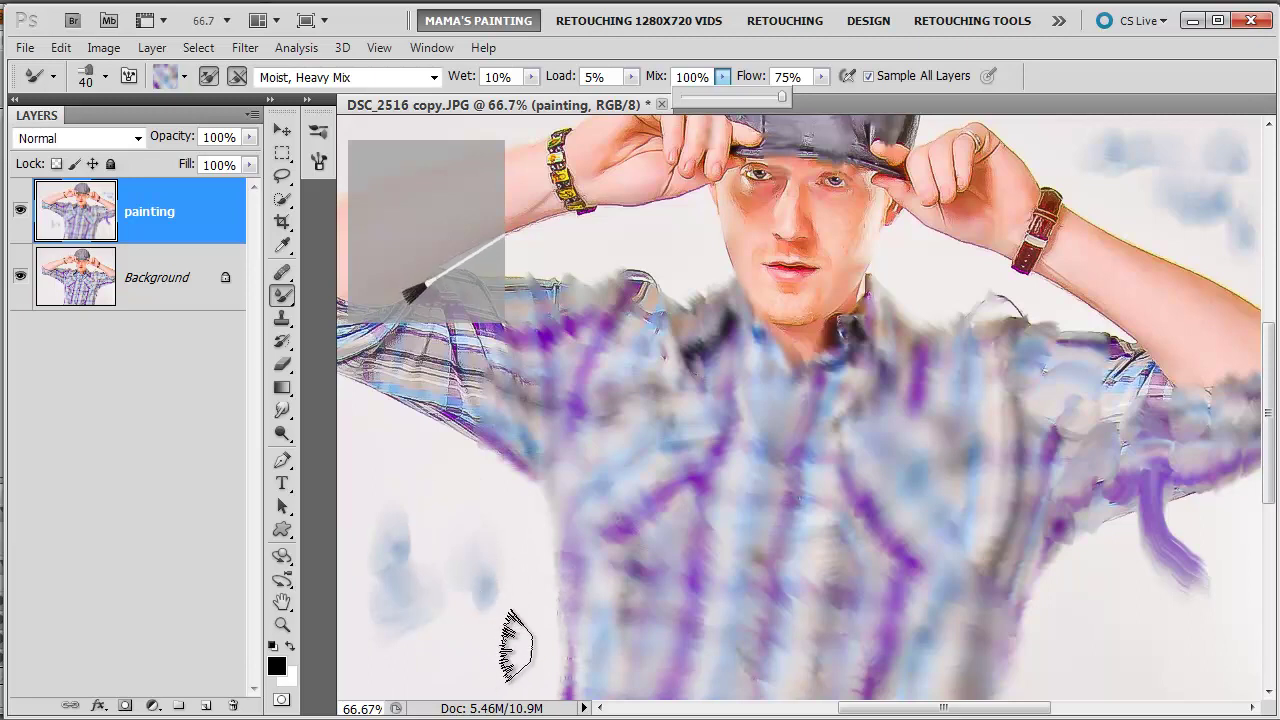
{"action": "left_click", "coordinate": [514, 648]}
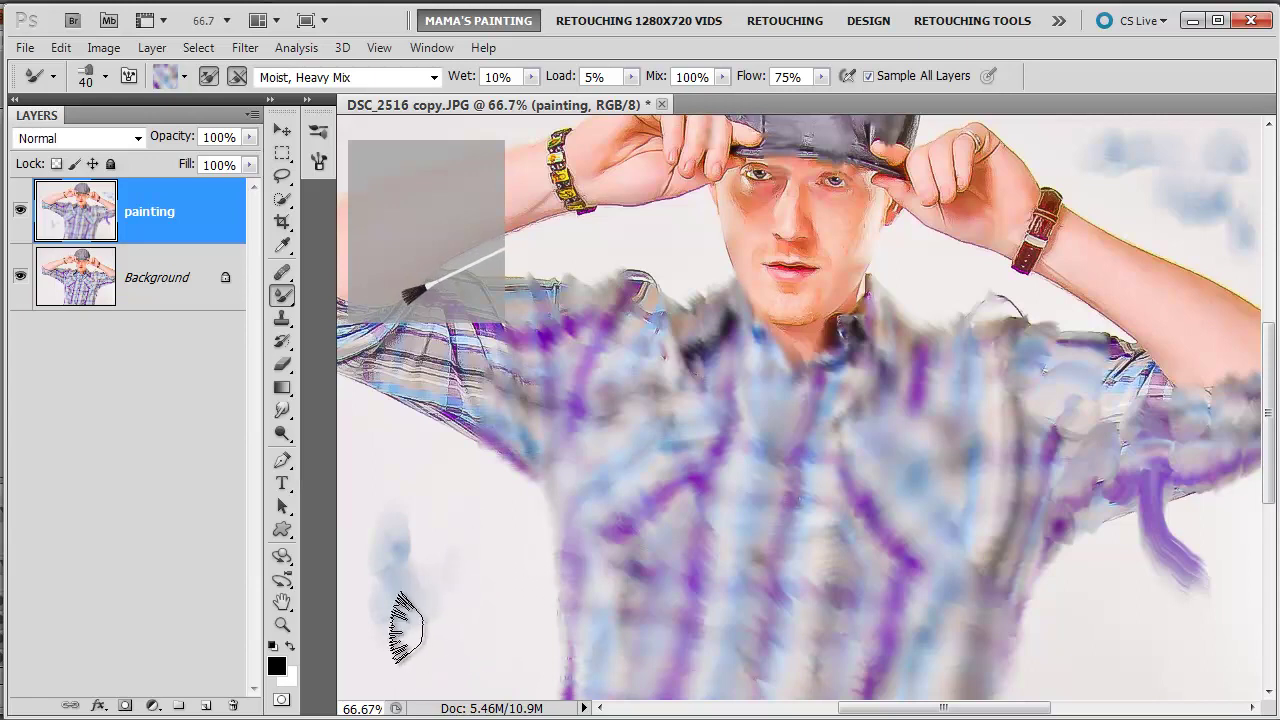
{"action": "mouse_move", "coordinate": [405, 625]}
{"action": "left_mouse_down"}
{"action": "mouse_move", "coordinate": [393, 545]}
{"action": "mouse_move", "coordinate": [460, 528]}
{"action": "mouse_move", "coordinate": [468, 492]}
{"action": "mouse_move", "coordinate": [423, 523]}
{"action": "mouse_move", "coordinate": [380, 437]}
{"action": "mouse_move", "coordinate": [417, 477]}
{"action": "mouse_move", "coordinate": [442, 458]}
{"action": "mouse_move", "coordinate": [491, 529]}
{"action": "mouse_move", "coordinate": [480, 557]}
{"action": "mouse_move", "coordinate": [423, 591]}
{"action": "mouse_move", "coordinate": [485, 600]}
{"action": "mouse_move", "coordinate": [400, 600]}
{"action": "mouse_move", "coordinate": [517, 575]}
{"action": "mouse_move", "coordinate": [514, 543]}
{"action": "mouse_move", "coordinate": [521, 637]}
{"action": "left_mouse_up"}
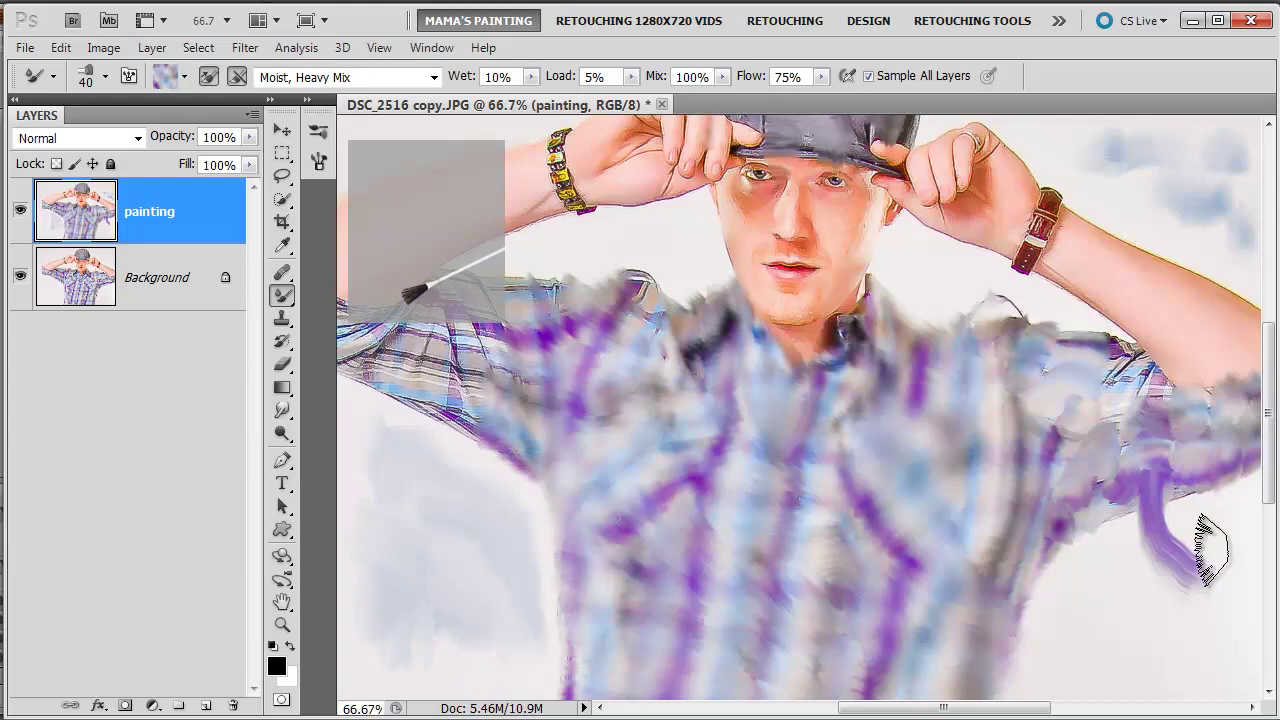
{"action": "mouse_move", "coordinate": [1234, 528]}
{"action": "left_mouse_down"}
{"action": "mouse_move", "coordinate": [1243, 557]}
{"action": "mouse_move", "coordinate": [1135, 610]}
{"action": "mouse_move", "coordinate": [1174, 542]}
{"action": "mouse_move", "coordinate": [1128, 600]}
{"action": "mouse_move", "coordinate": [1086, 606]}
{"action": "mouse_move", "coordinate": [1215, 540]}
{"action": "left_mouse_up"}
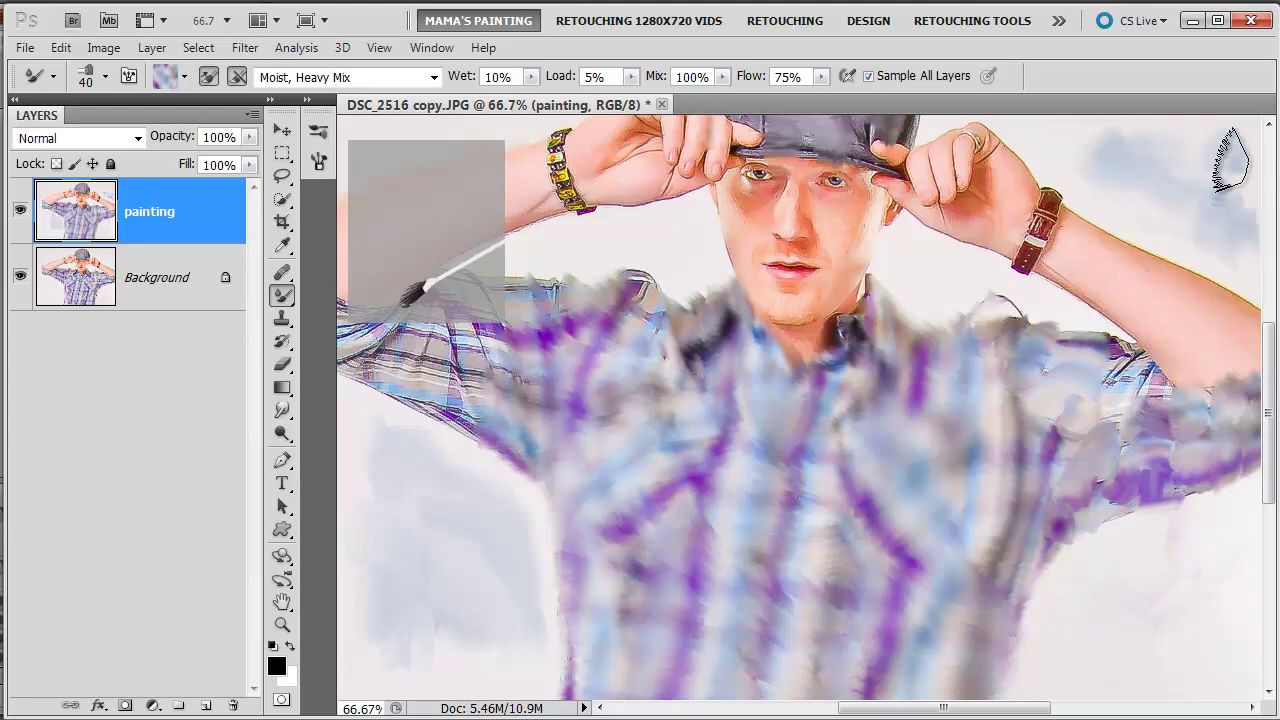
{"action": "left_click_drag", "start_coordinate": [1240, 165], "coordinate": [1135, 165]}
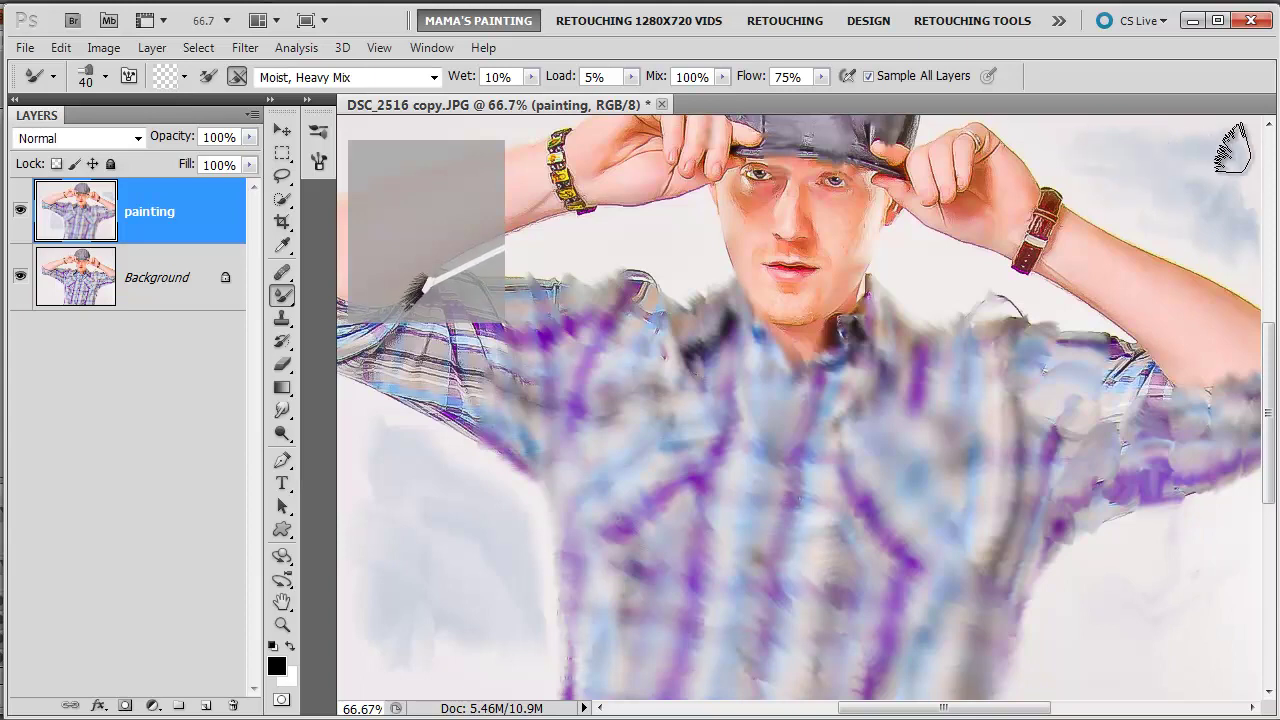
Soften the right forearm's upper edge, then reload the brush with paint from the picture
{"action": "left_click_drag", "start_coordinate": [1185, 288], "coordinate": [1093, 215]}
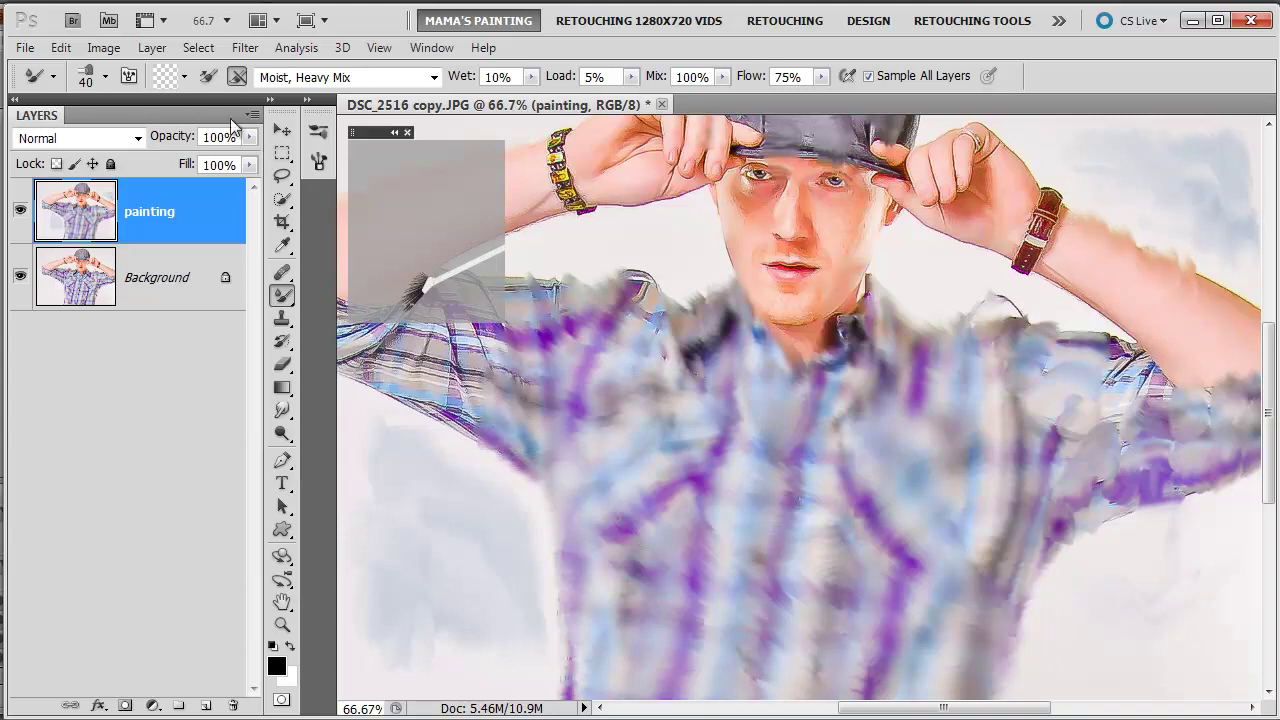
{"action": "left_click", "coordinate": [185, 78]}
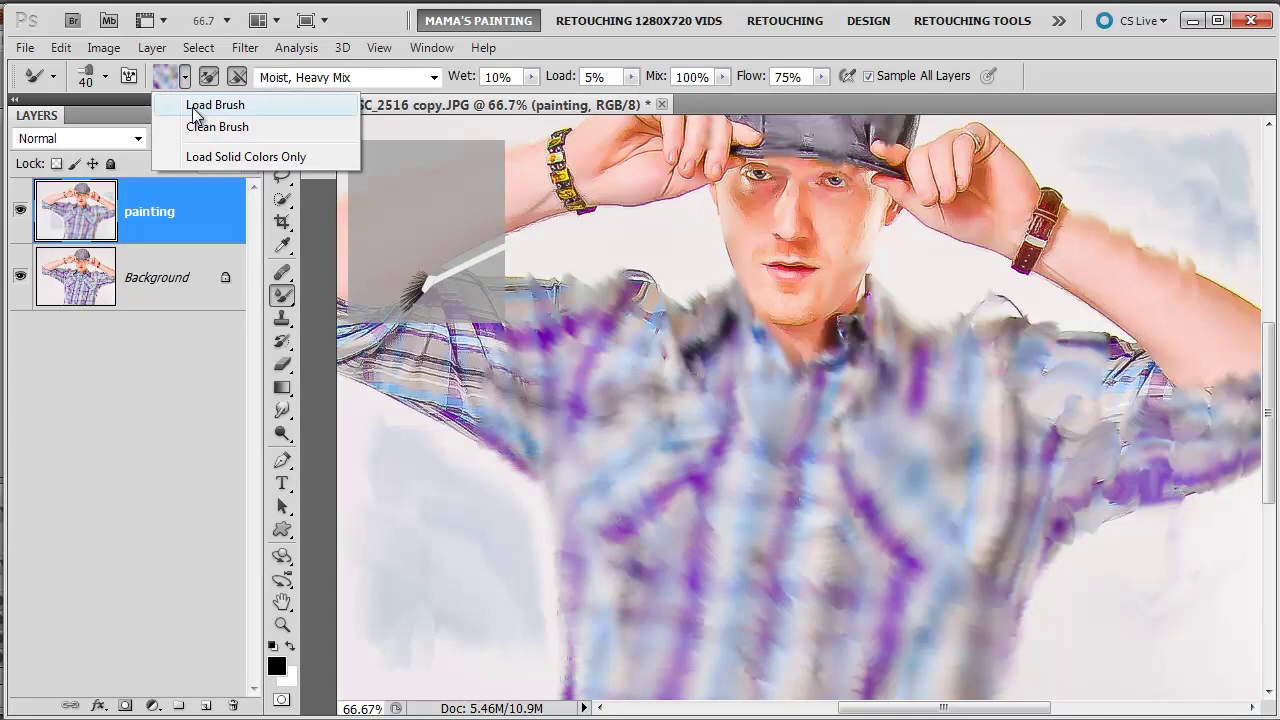
{"action": "left_click", "coordinate": [197, 108]}
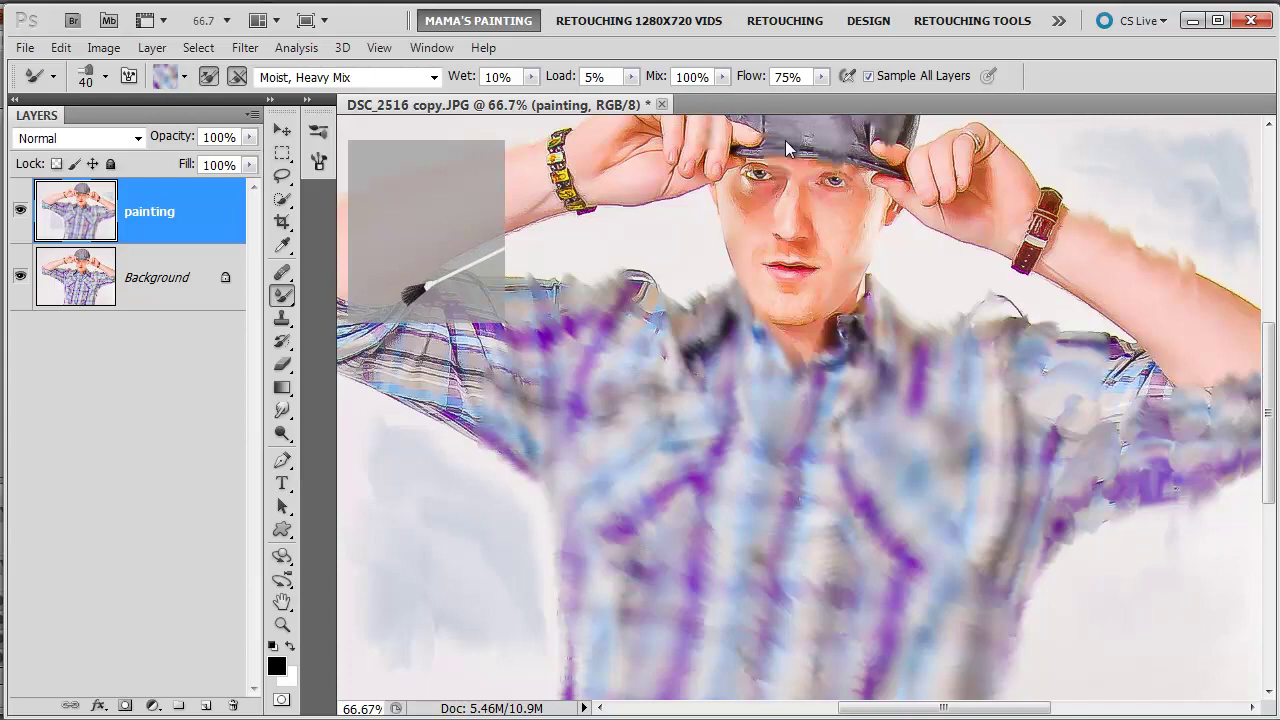
Set Mix to 22% and paint bluish strokes on the lower-right background
{"action": "left_click", "coordinate": [721, 77]}
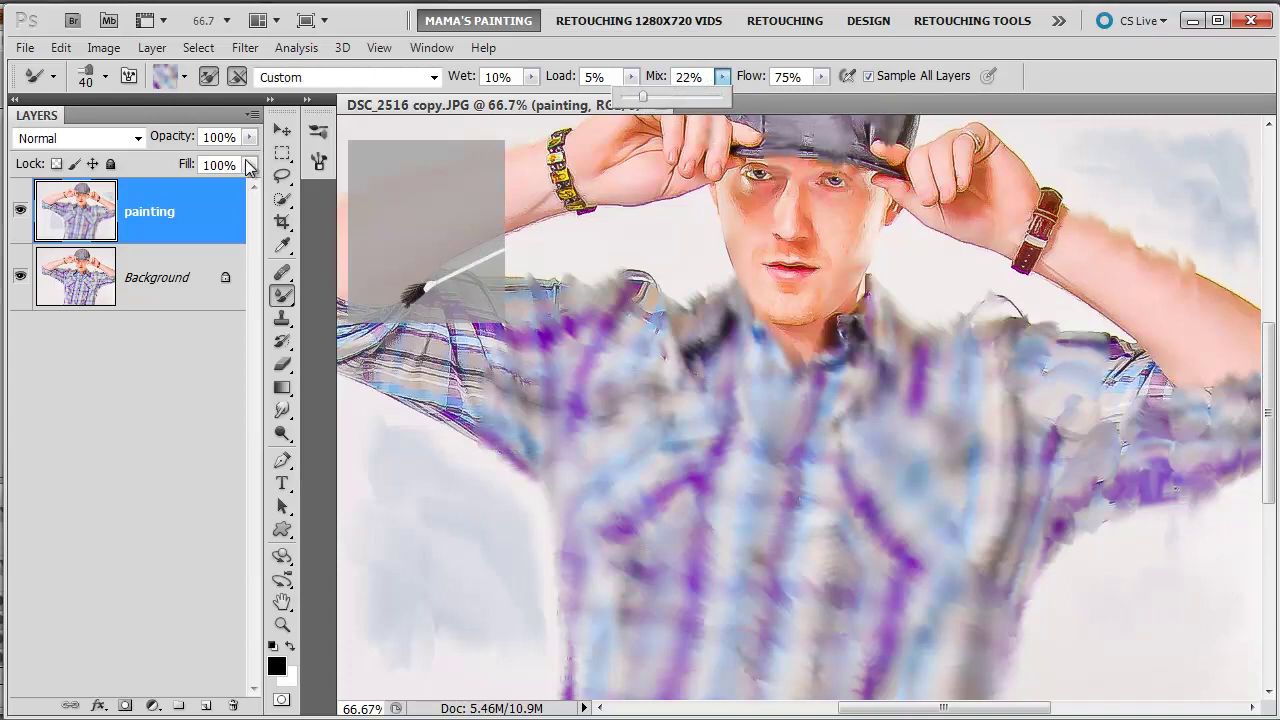
{"action": "left_click", "coordinate": [1075, 590]}
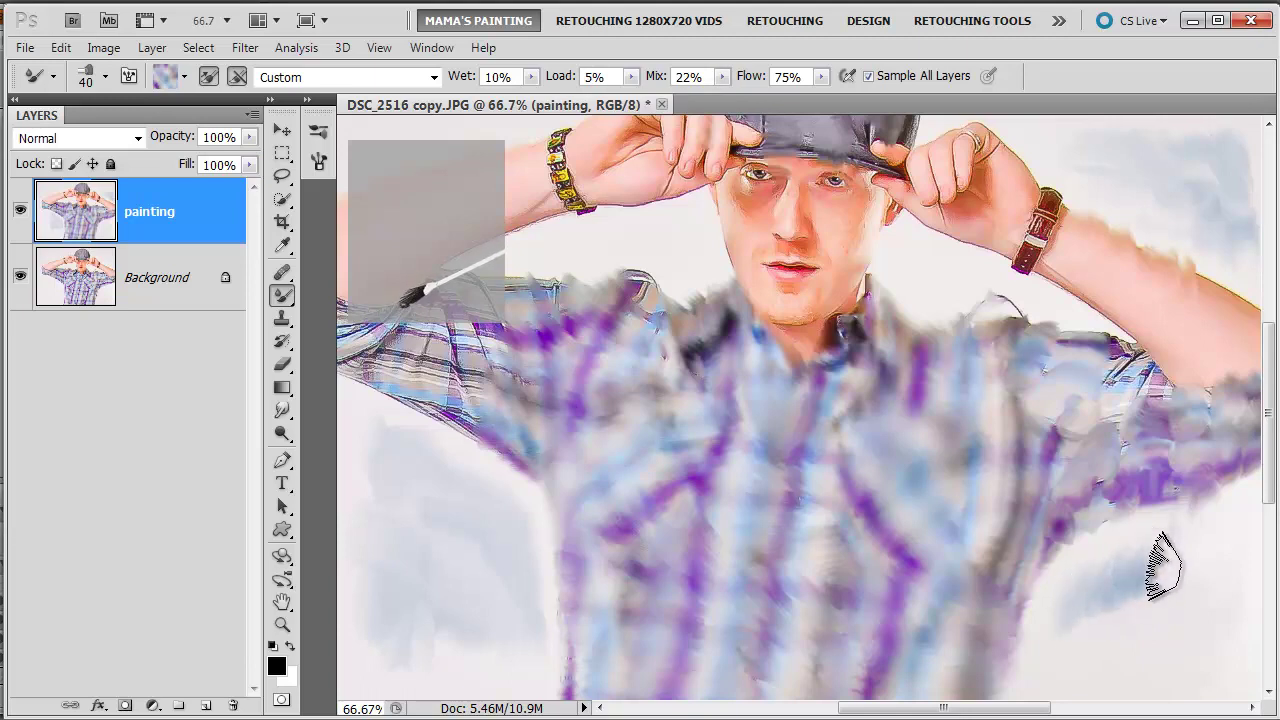
{"action": "mouse_move", "coordinate": [1163, 565]}
{"action": "left_mouse_down"}
{"action": "mouse_move", "coordinate": [1100, 543]}
{"action": "mouse_move", "coordinate": [1086, 663]}
{"action": "mouse_move", "coordinate": [1118, 602]}
{"action": "left_mouse_up"}
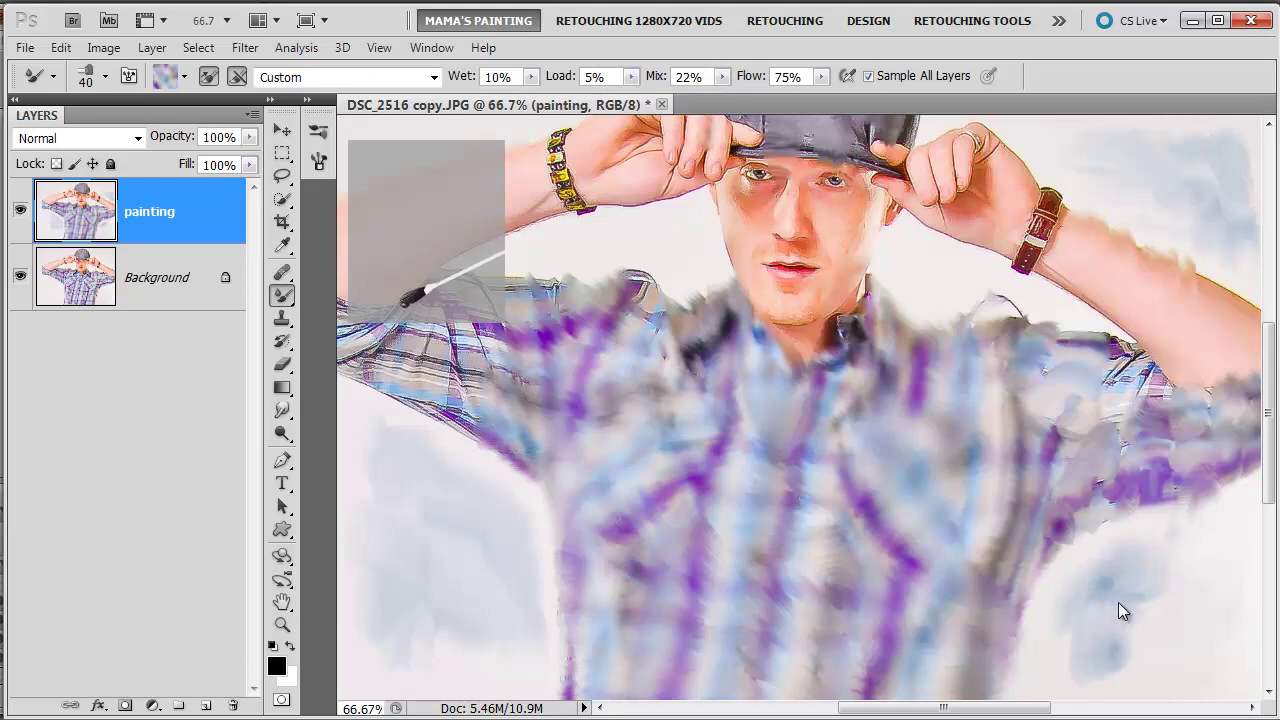
Switch to Load Solid Colors Only, sample dark grey from the hat, and dab it lower right
{"action": "left_click", "coordinate": [185, 78]}
{"action": "left_click", "coordinate": [183, 79]}
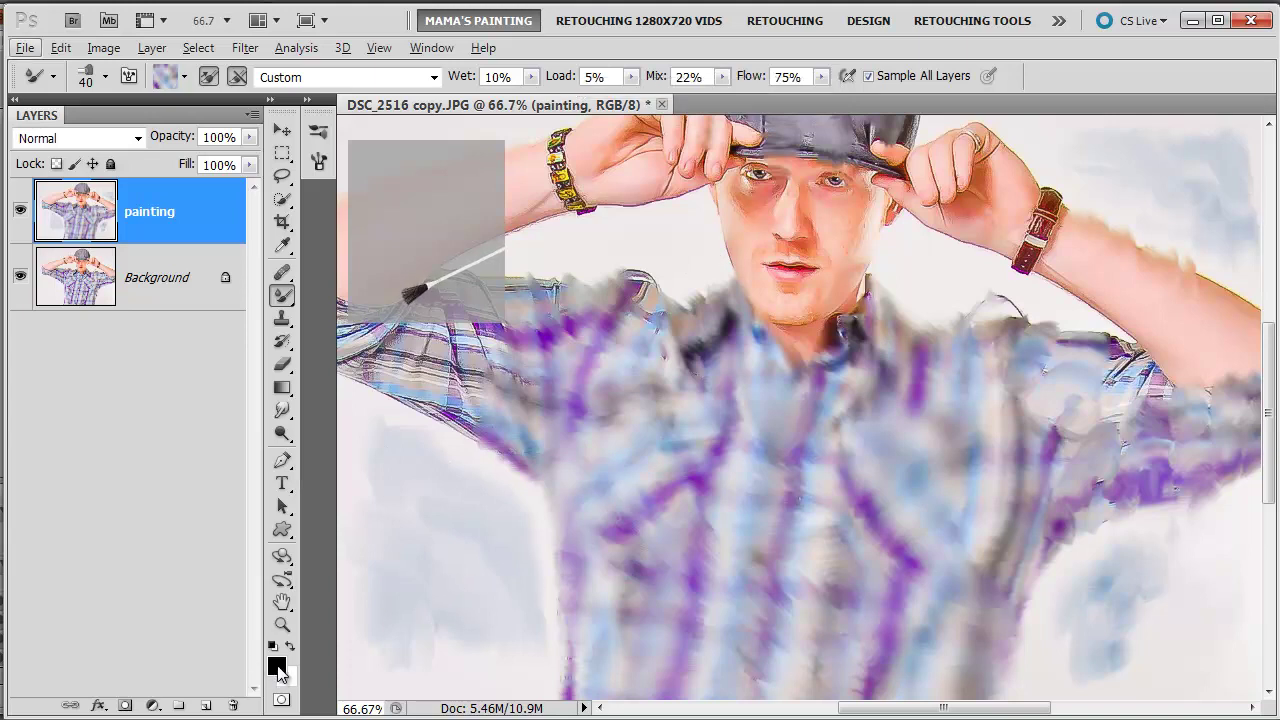
{"action": "left_click", "coordinate": [184, 78]}
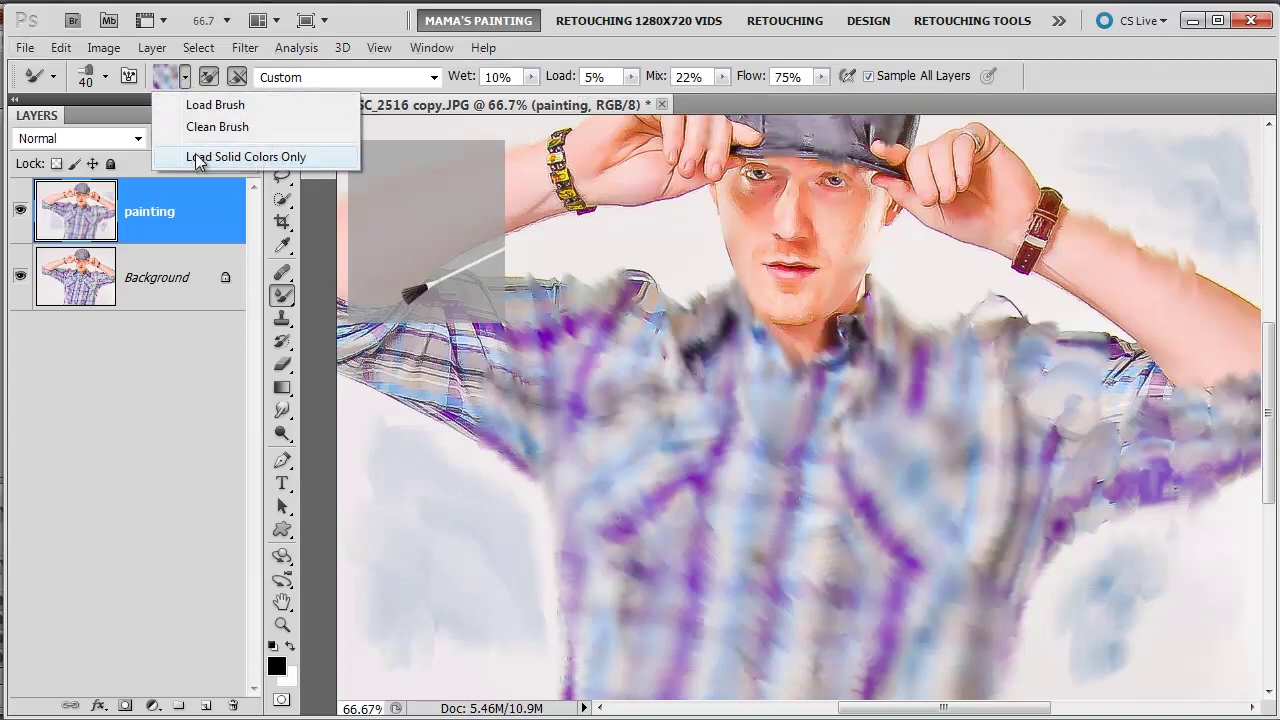
{"action": "left_click", "coordinate": [196, 157]}
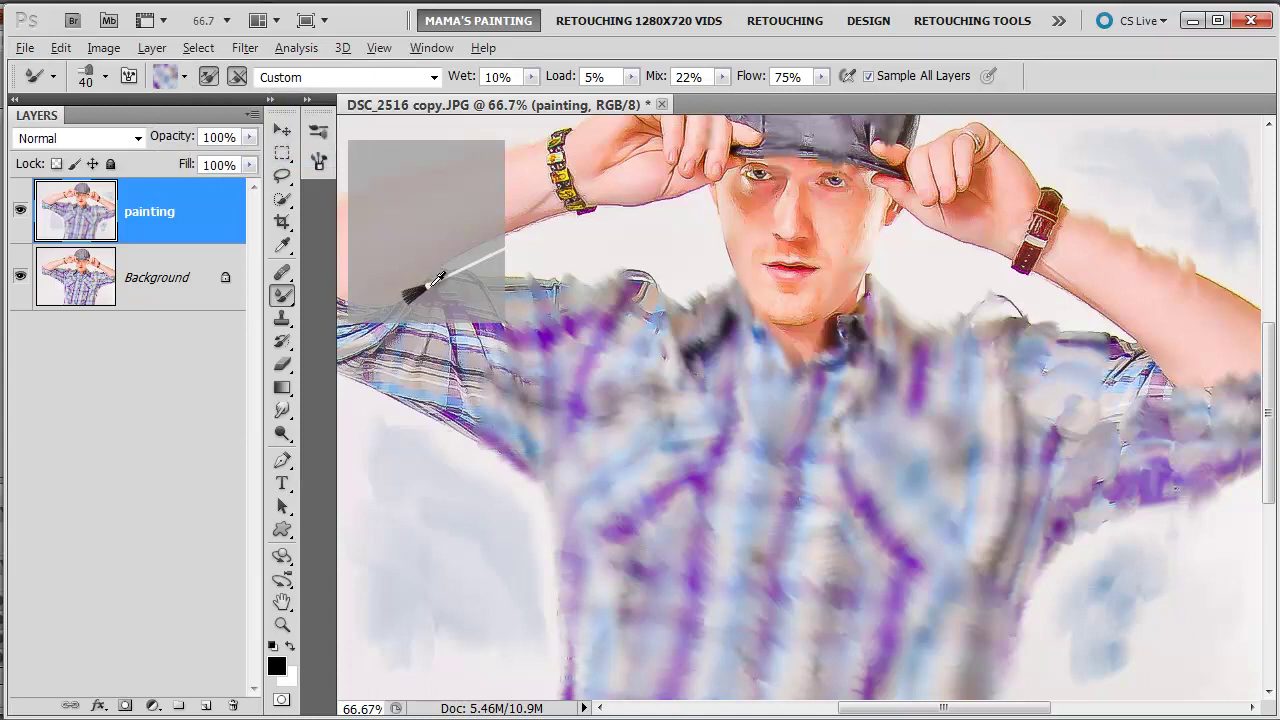
{"action": "left_click", "coordinate": [867, 178], "text": "alt"}
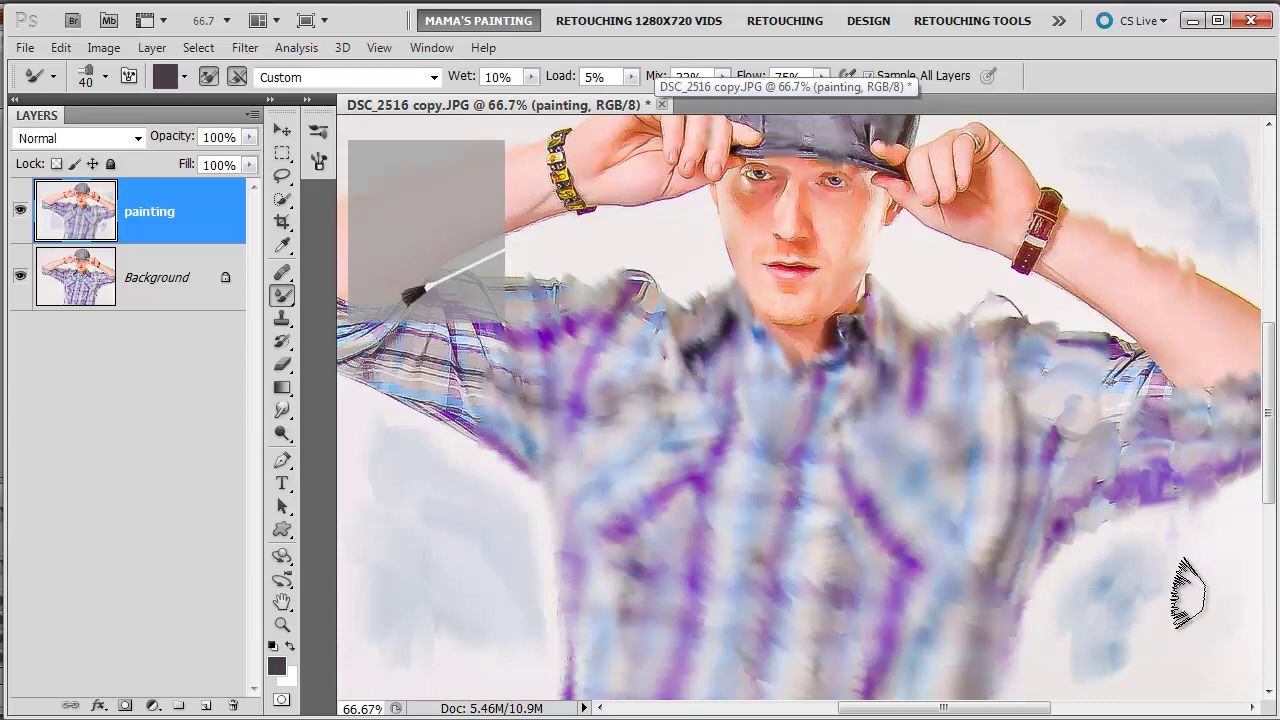
{"action": "left_click_drag", "start_coordinate": [1180, 592], "coordinate": [1205, 640]}
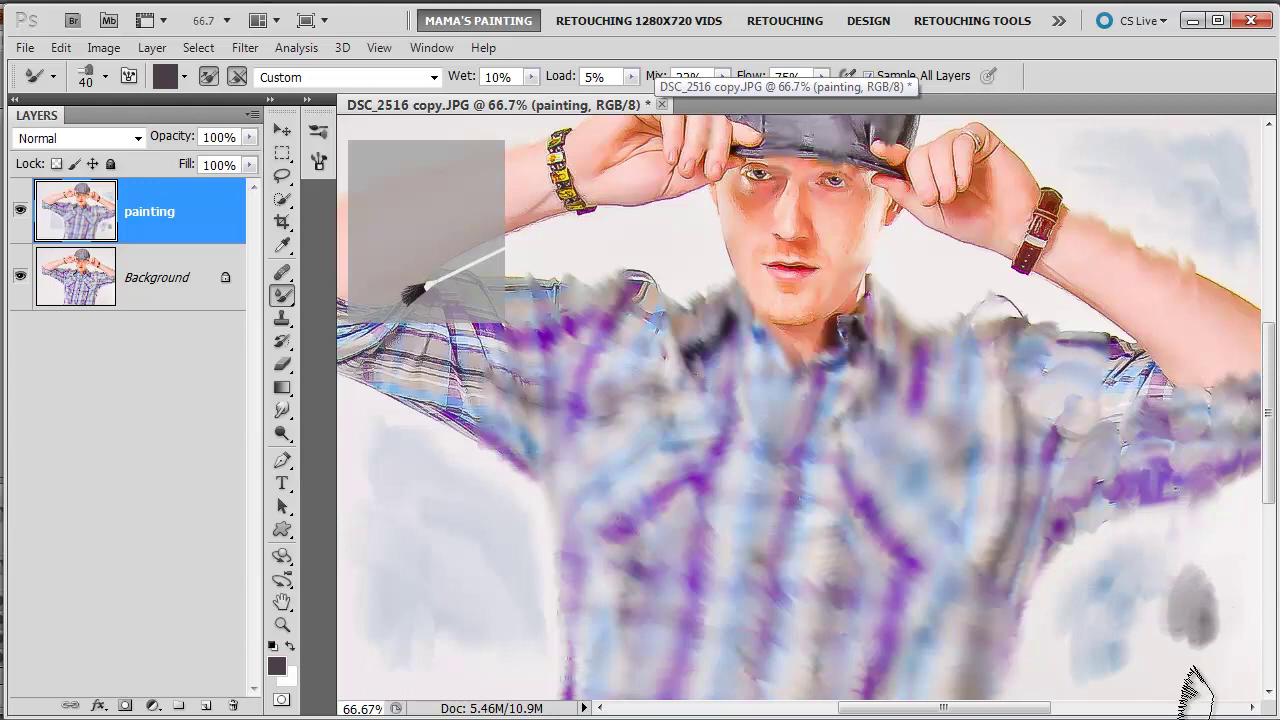
{"action": "left_click_drag", "start_coordinate": [1195, 690], "coordinate": [1166, 610]}
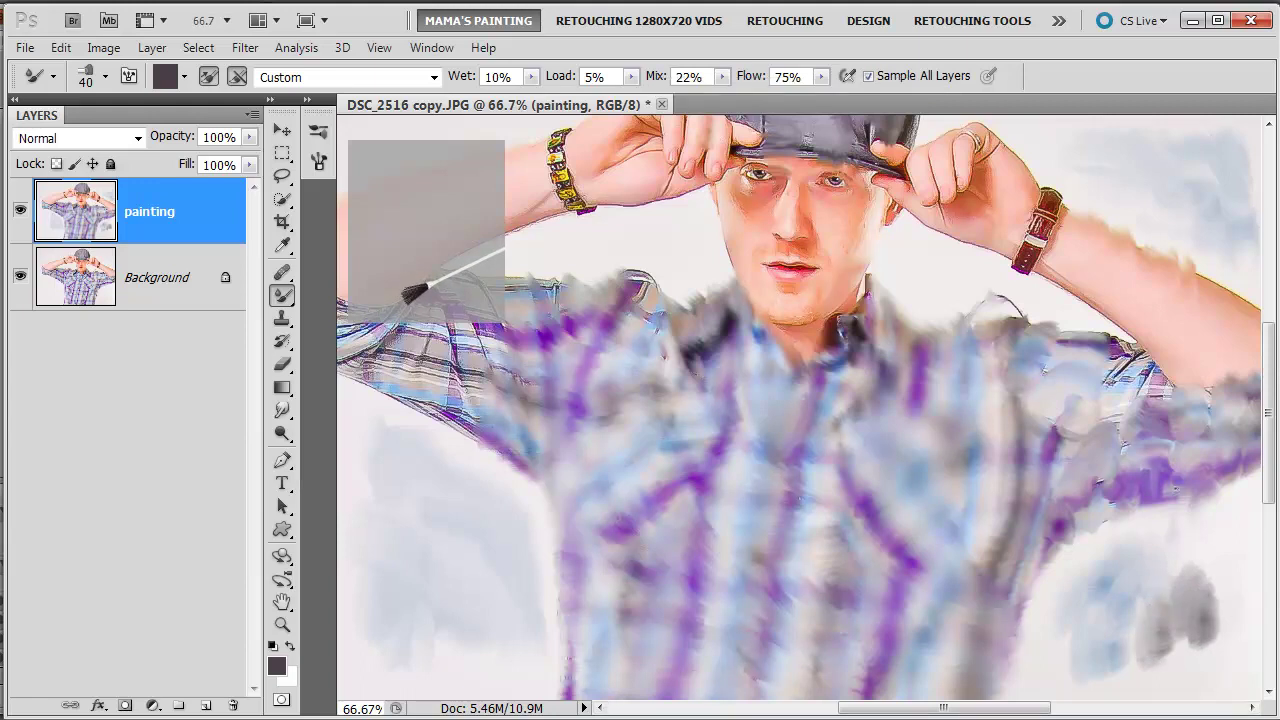
Turn off Load Solid Colors Only and test a peach stroke near the lower right
{"action": "left_click", "coordinate": [184, 80]}
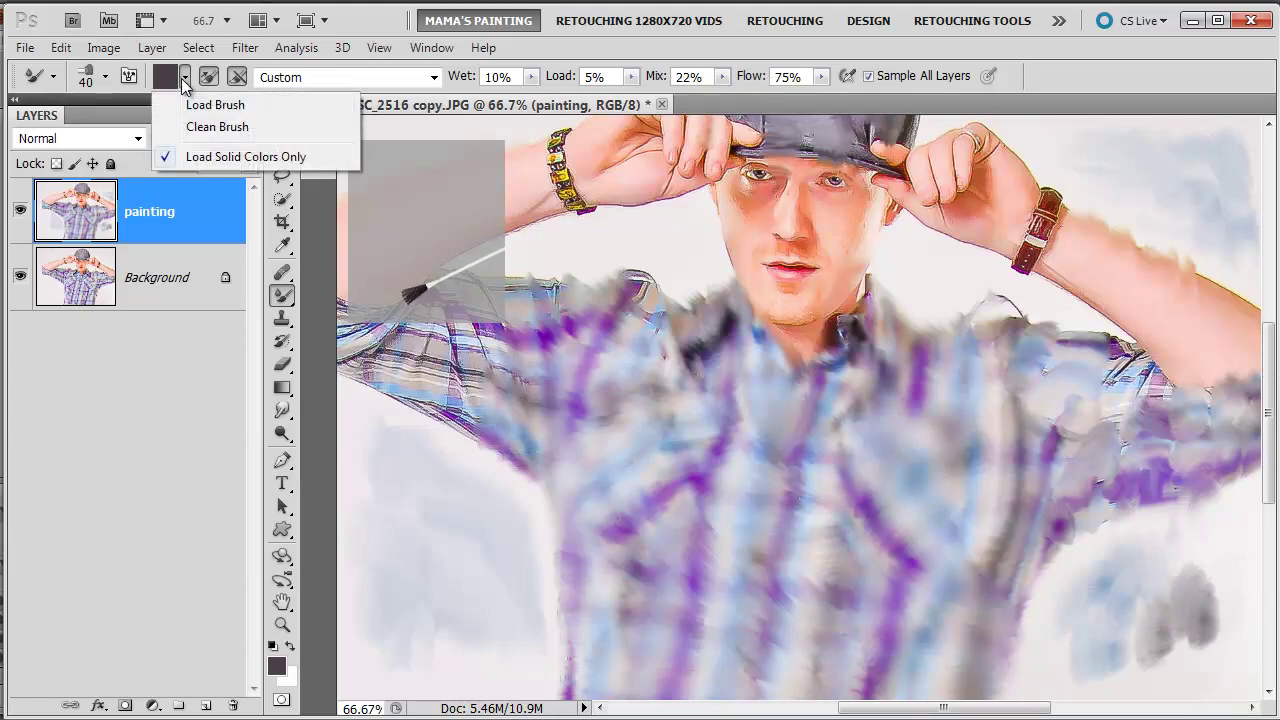
{"action": "left_click", "coordinate": [168, 160]}
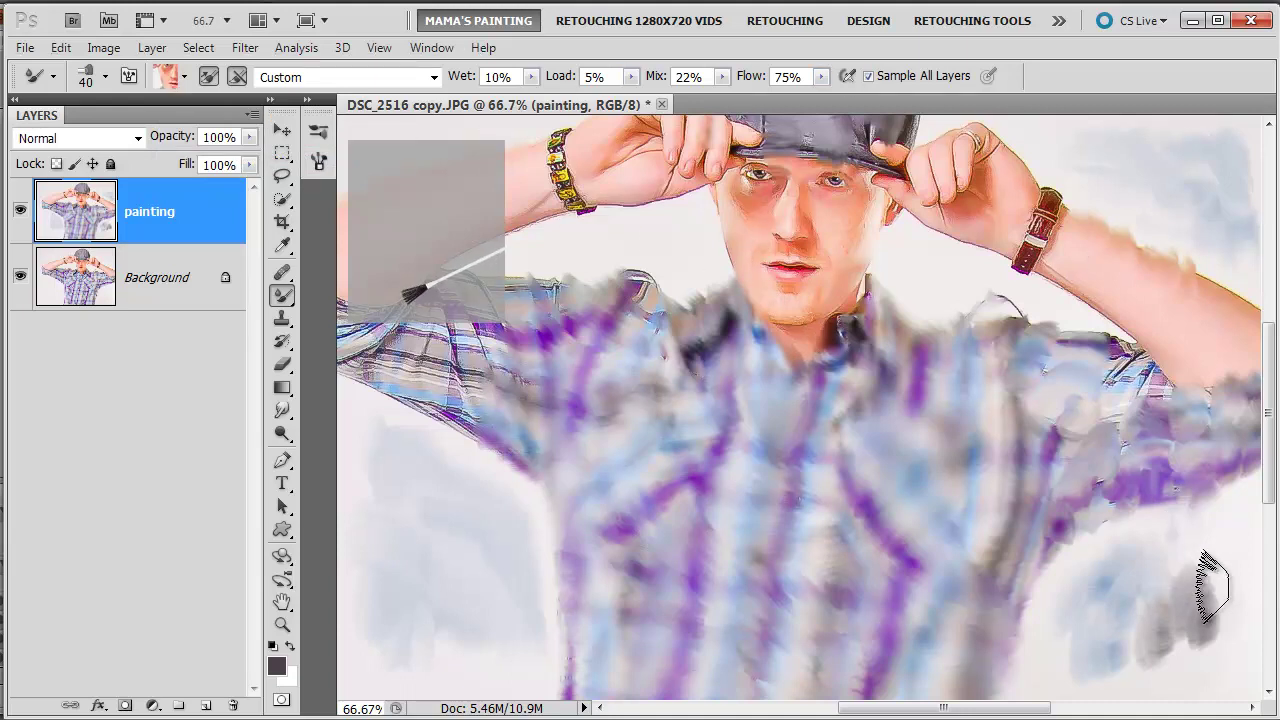
{"action": "mouse_move", "coordinate": [1210, 585]}
{"action": "left_mouse_down"}
{"action": "mouse_move", "coordinate": [1208, 565]}
{"action": "mouse_move", "coordinate": [1206, 614]}
{"action": "mouse_move", "coordinate": [1230, 640]}
{"action": "left_mouse_up"}
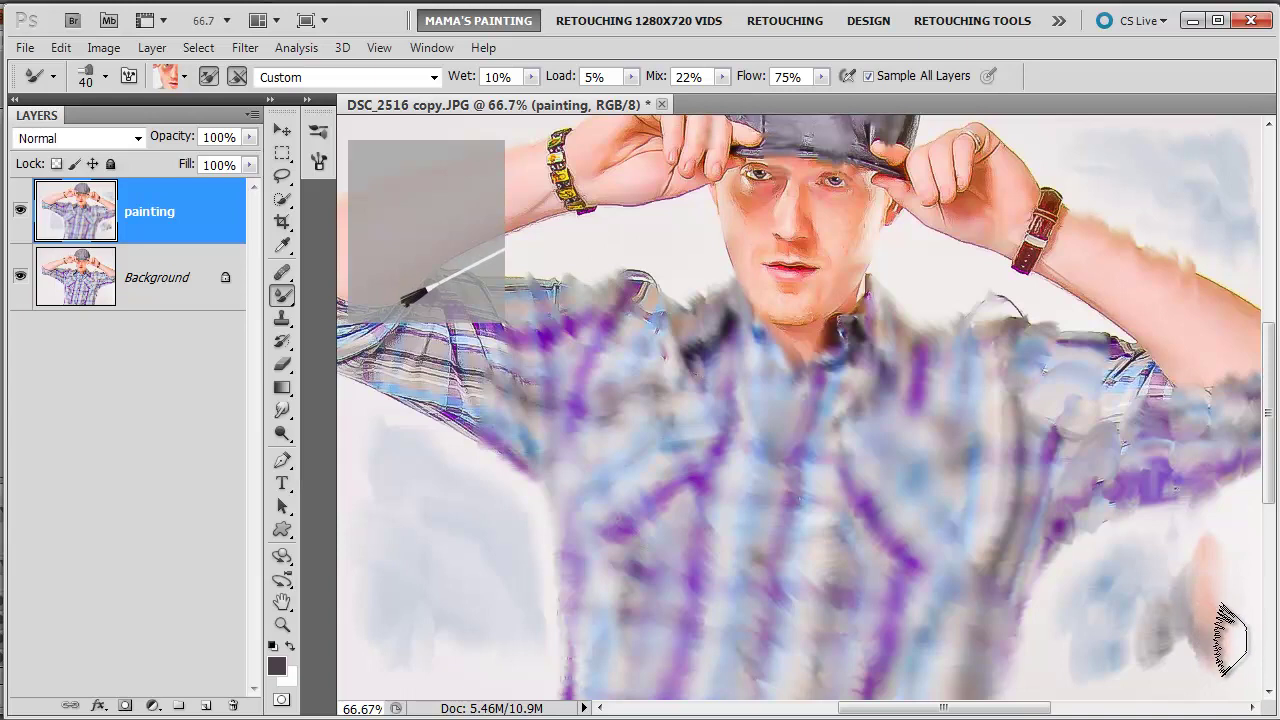
Set Mix to 100% and wash the lower-right grey shadows into pale peach-white
{"action": "left_click", "coordinate": [721, 77]}
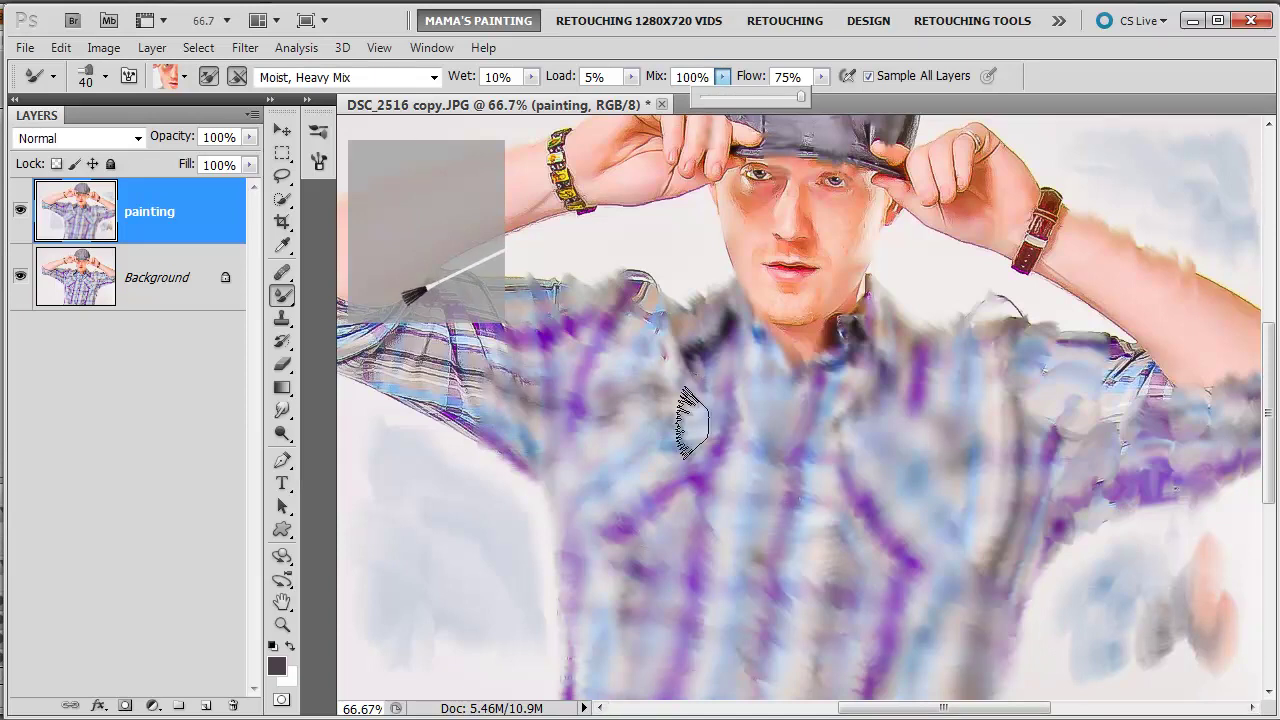
{"action": "left_click", "coordinate": [1151, 643]}
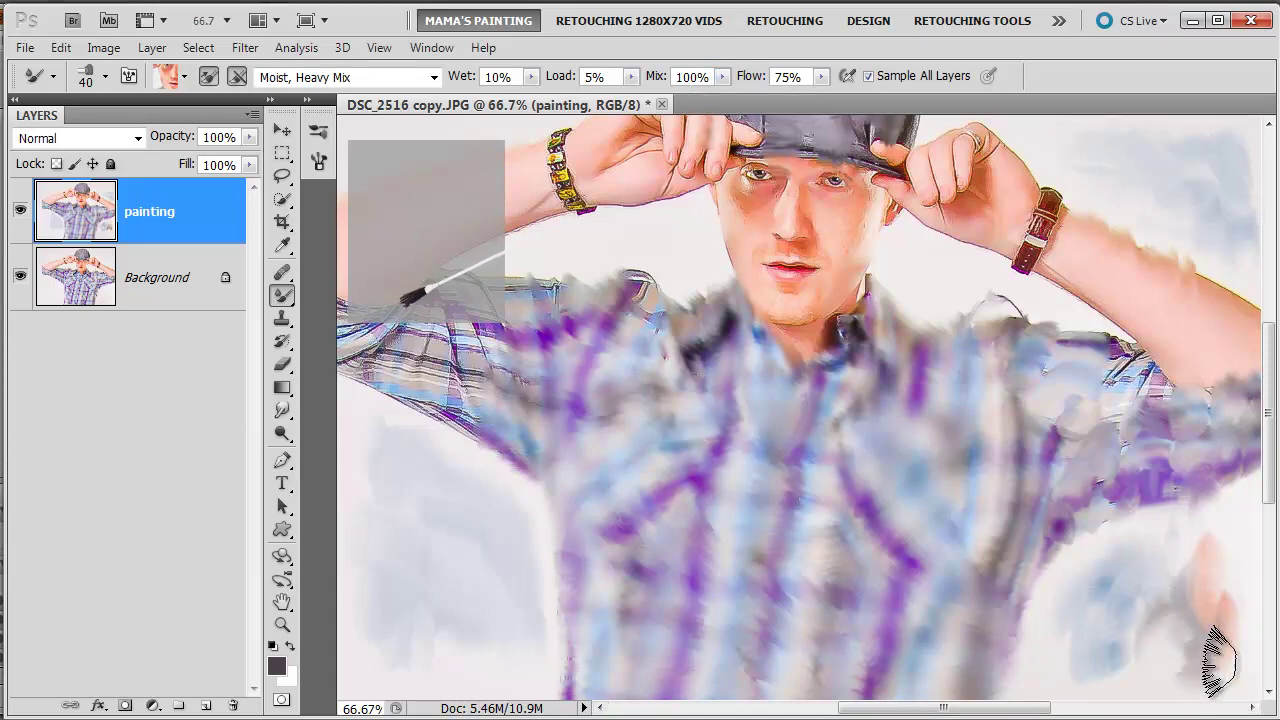
{"action": "mouse_move", "coordinate": [1198, 608]}
{"action": "left_mouse_down"}
{"action": "mouse_move", "coordinate": [1083, 586]}
{"action": "mouse_move", "coordinate": [1100, 623]}
{"action": "mouse_move", "coordinate": [1063, 634]}
{"action": "mouse_move", "coordinate": [1034, 600]}
{"action": "mouse_move", "coordinate": [1083, 553]}
{"action": "mouse_move", "coordinate": [1100, 677]}
{"action": "mouse_move", "coordinate": [1047, 680]}
{"action": "left_mouse_up"}
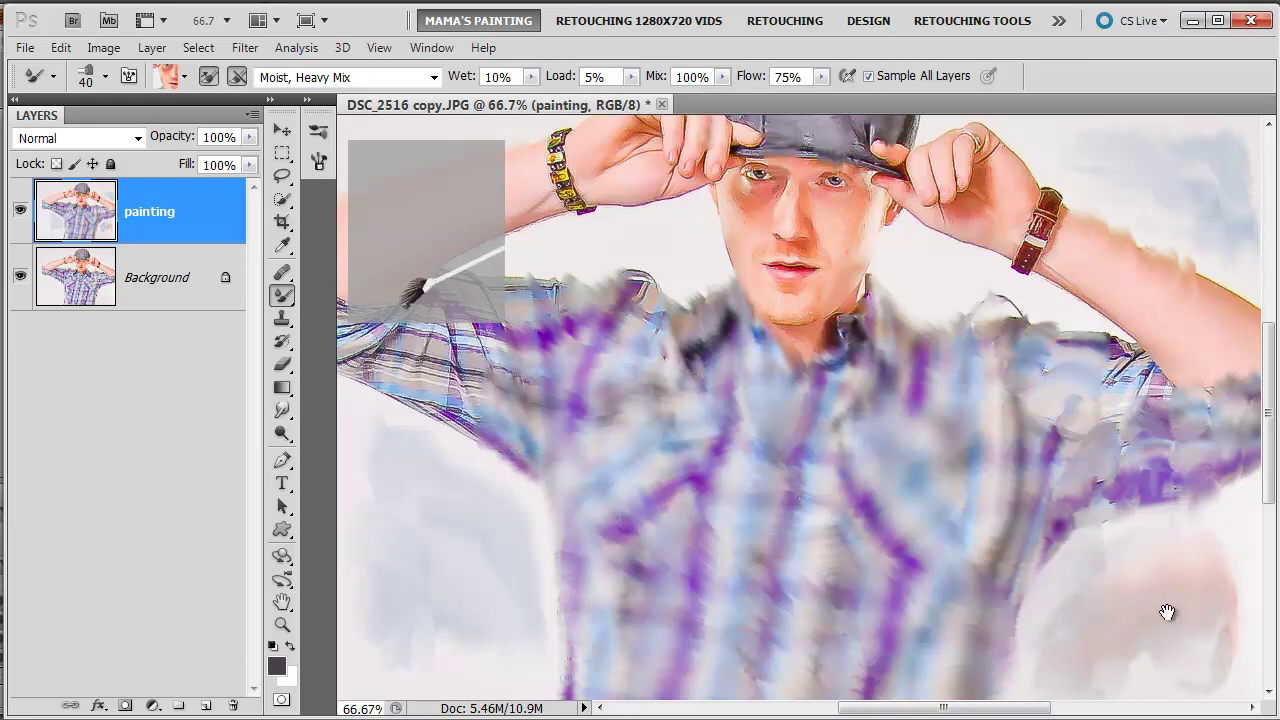
{"action": "left_click_drag", "start_coordinate": [1167, 612], "coordinate": [1100, 506]}
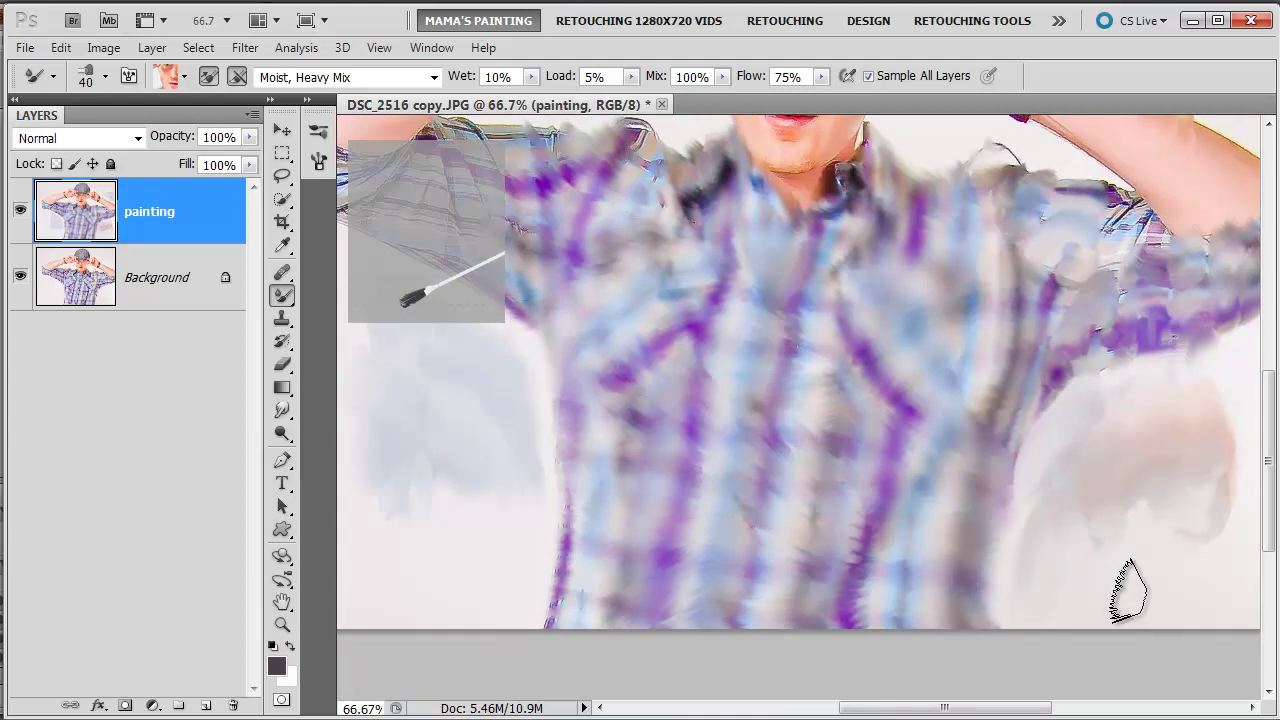
{"action": "mouse_move", "coordinate": [1128, 590]}
{"action": "left_mouse_down"}
{"action": "mouse_move", "coordinate": [1214, 543]}
{"action": "mouse_move", "coordinate": [1189, 543]}
{"action": "left_mouse_up"}
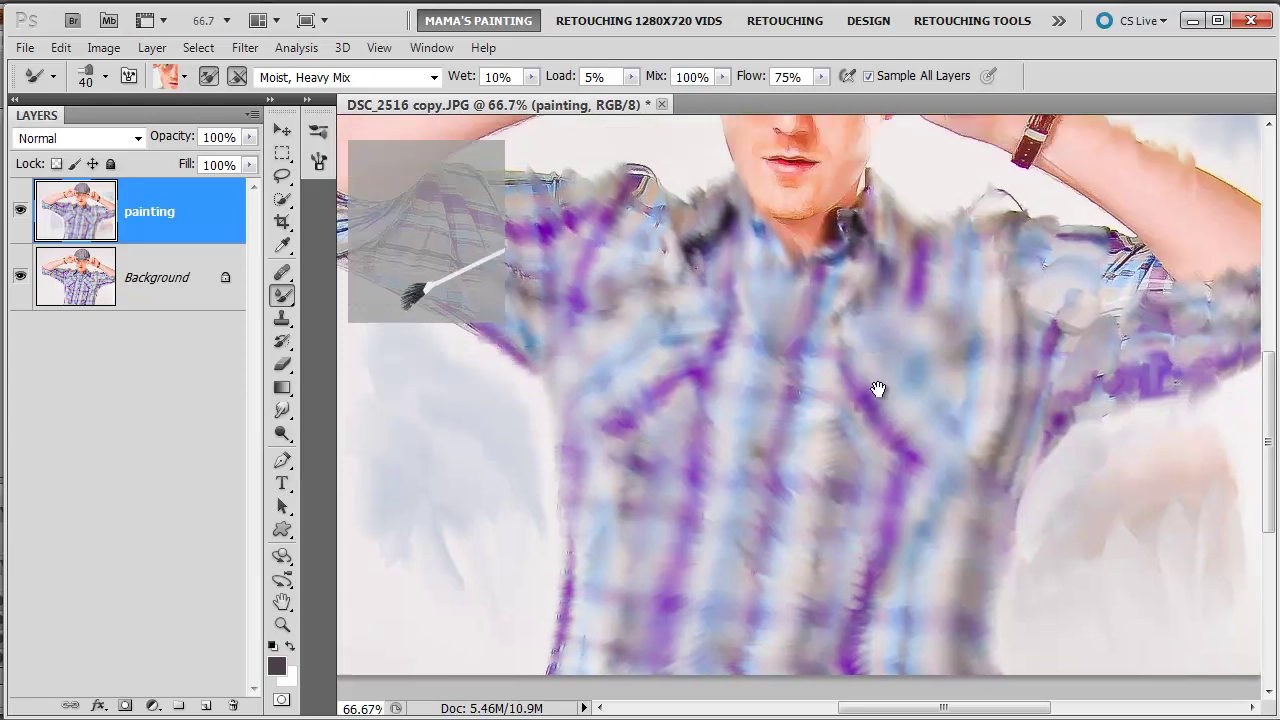
{"action": "left_click_drag", "start_coordinate": [878, 300], "coordinate": [832, 500]}
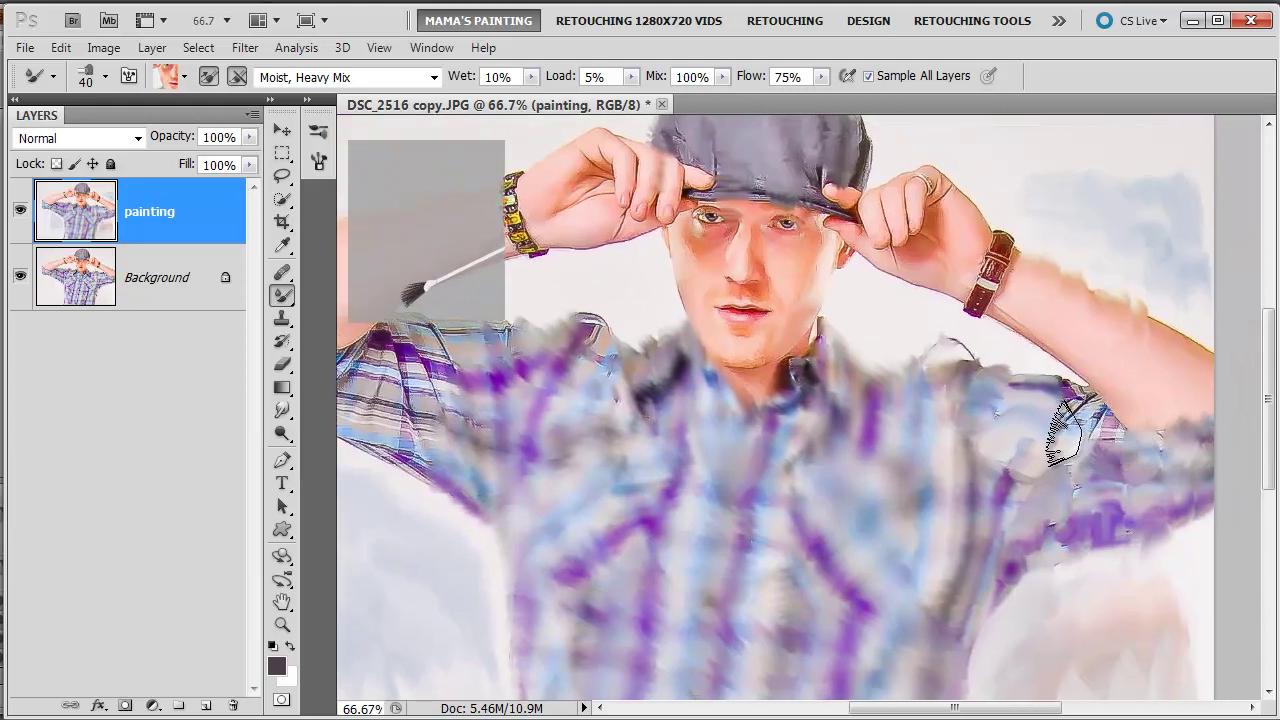
Enlarge the Mixer Brush to 100 px and smear the right forearm, face and cap
{"action": "key", "text": "bracketright"}
{"action": "key", "text": "bracketright"}
{"action": "key", "text": "bracketright"}
{"action": "key", "text": "bracketright"}
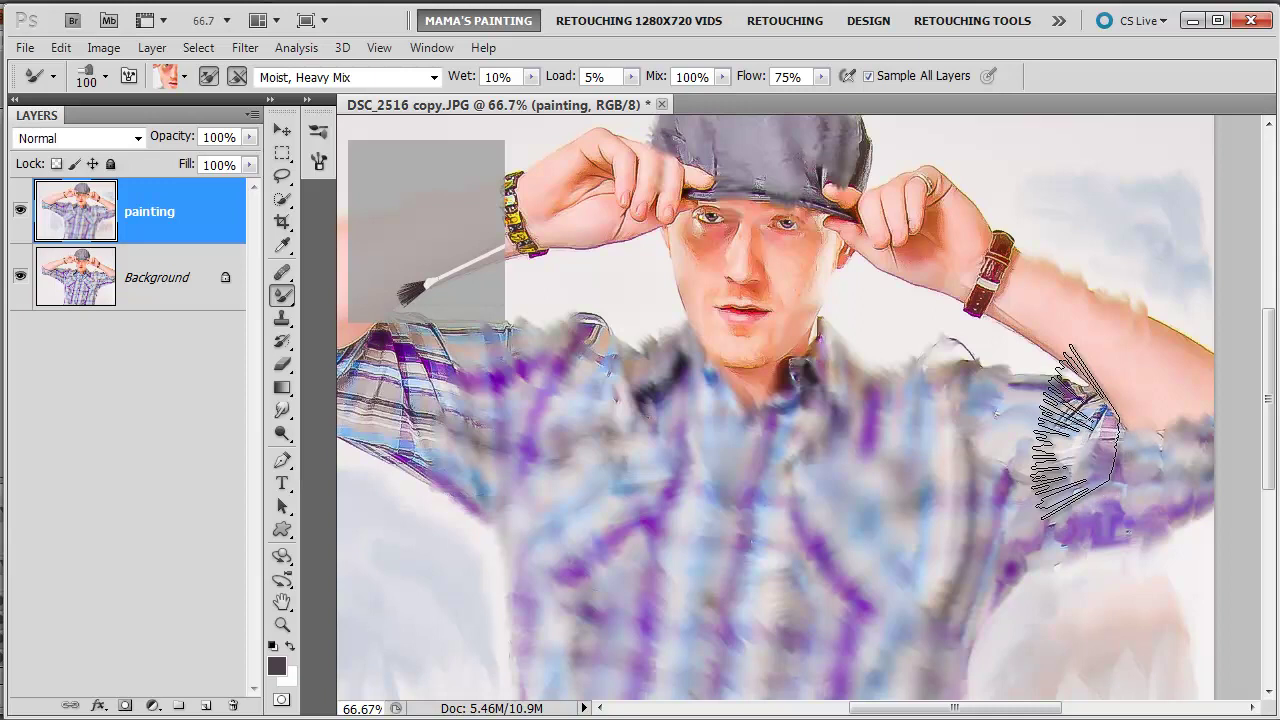
{"action": "key", "text": "bracketright"}
{"action": "key", "text": "bracketright"}
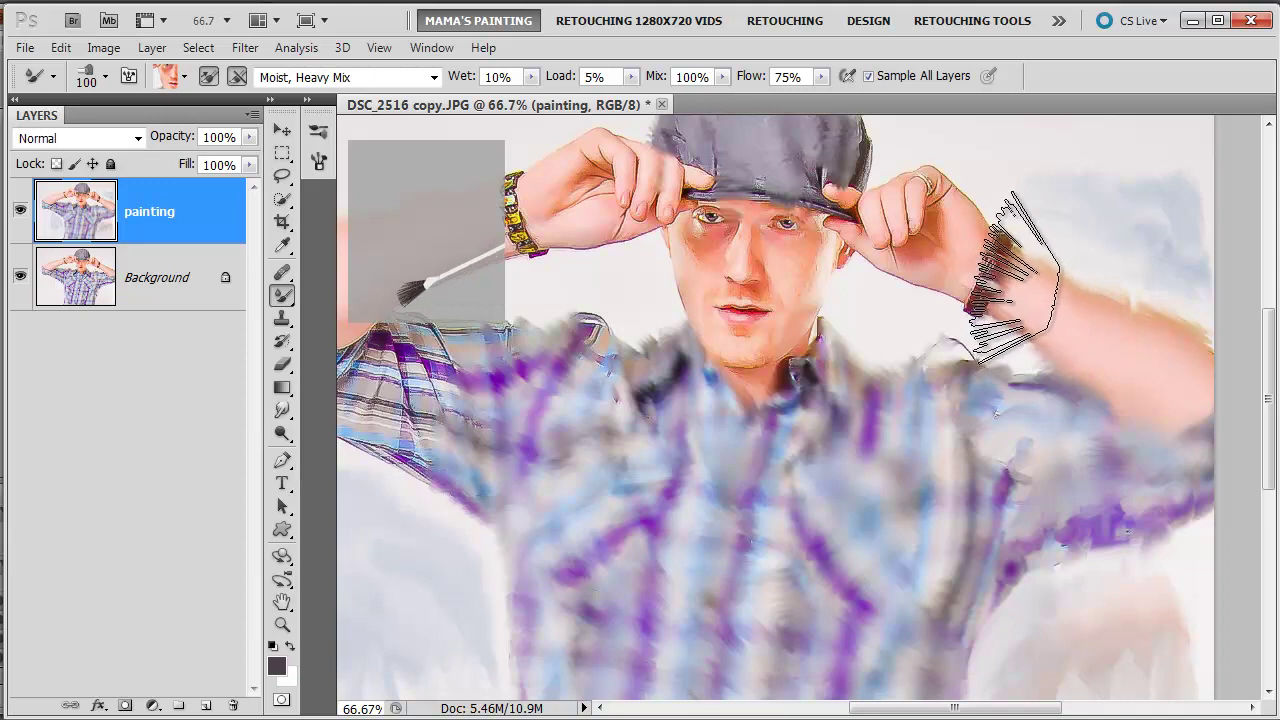
{"action": "mouse_move", "coordinate": [1010, 270]}
{"action": "left_mouse_down"}
{"action": "mouse_move", "coordinate": [950, 285]}
{"action": "mouse_move", "coordinate": [975, 235]}
{"action": "mouse_move", "coordinate": [845, 225]}
{"action": "mouse_move", "coordinate": [870, 135]}
{"action": "left_mouse_up"}
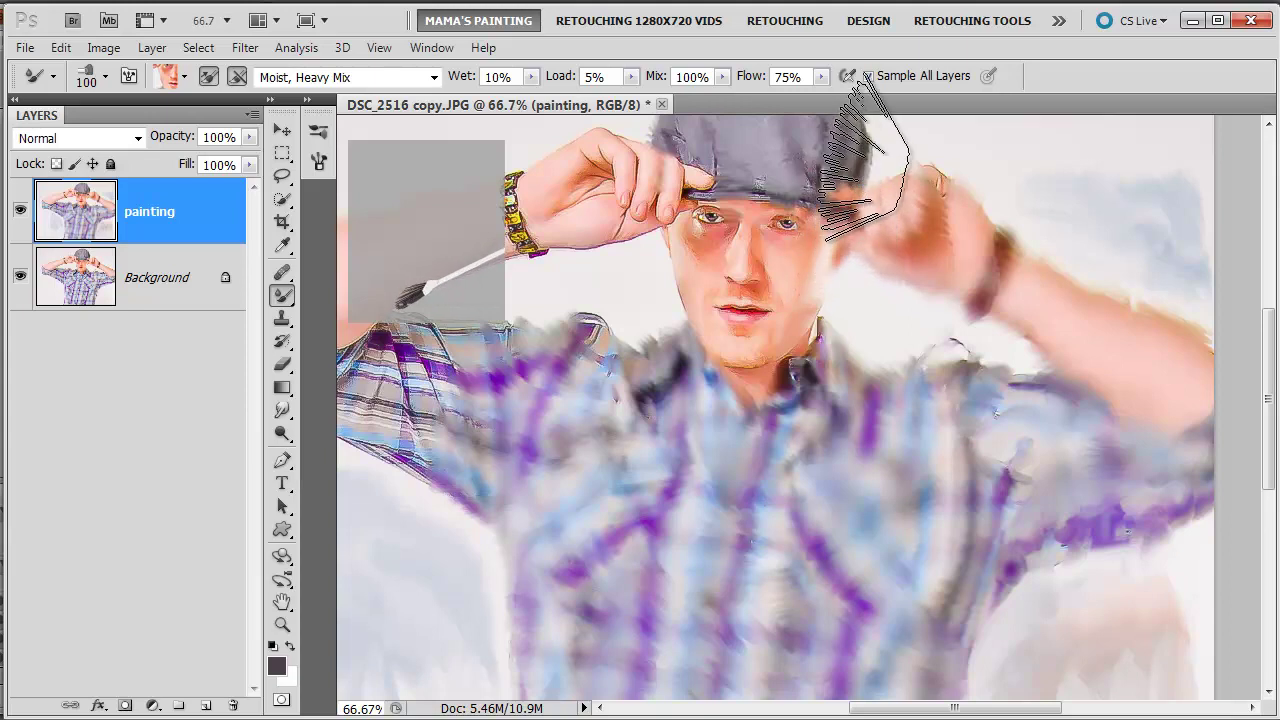
{"action": "mouse_move", "coordinate": [778, 170]}
{"action": "left_mouse_down"}
{"action": "mouse_move", "coordinate": [840, 320]}
{"action": "mouse_move", "coordinate": [740, 175]}
{"action": "mouse_move", "coordinate": [755, 170]}
{"action": "mouse_move", "coordinate": [700, 186]}
{"action": "mouse_move", "coordinate": [643, 171]}
{"action": "mouse_move", "coordinate": [700, 258]}
{"action": "mouse_move", "coordinate": [728, 270]}
{"action": "mouse_move", "coordinate": [815, 265]}
{"action": "mouse_move", "coordinate": [782, 415]}
{"action": "mouse_move", "coordinate": [790, 300]}
{"action": "left_mouse_up"}
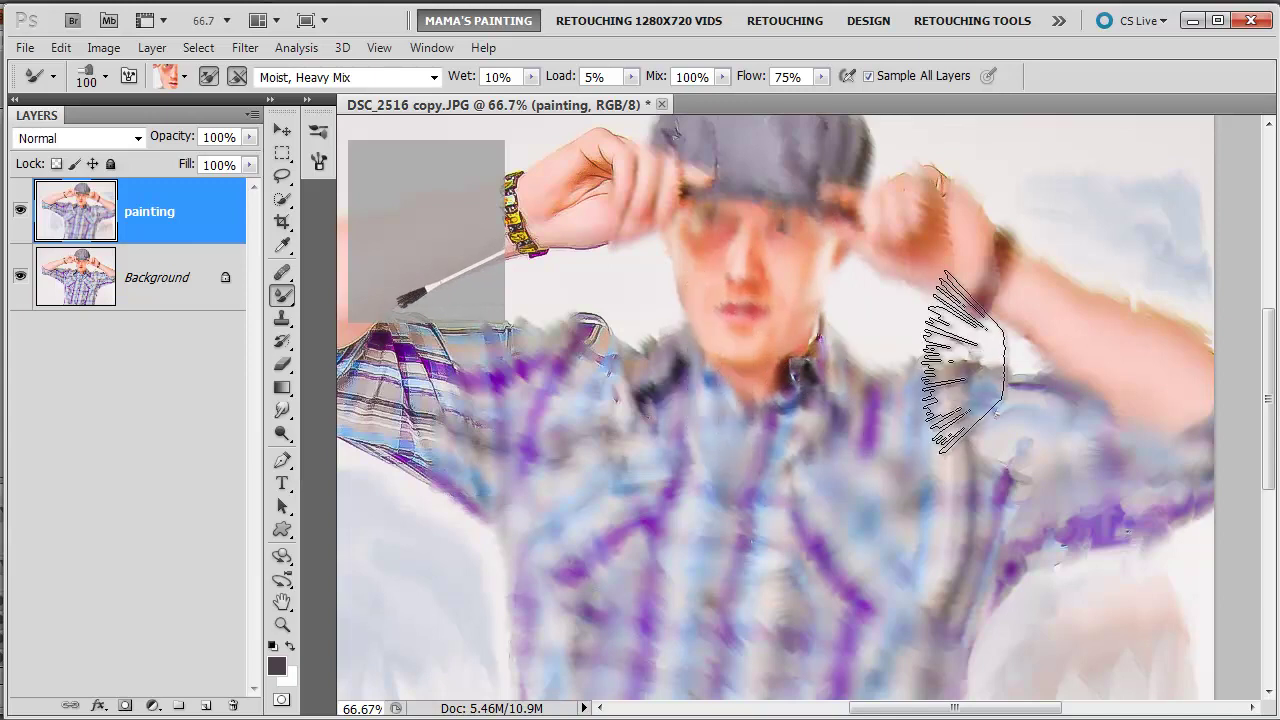
Smear the left forearm, left sleeve and elbow into blended streaks
{"action": "left_click_drag", "start_coordinate": [735, 490], "coordinate": [851, 508]}
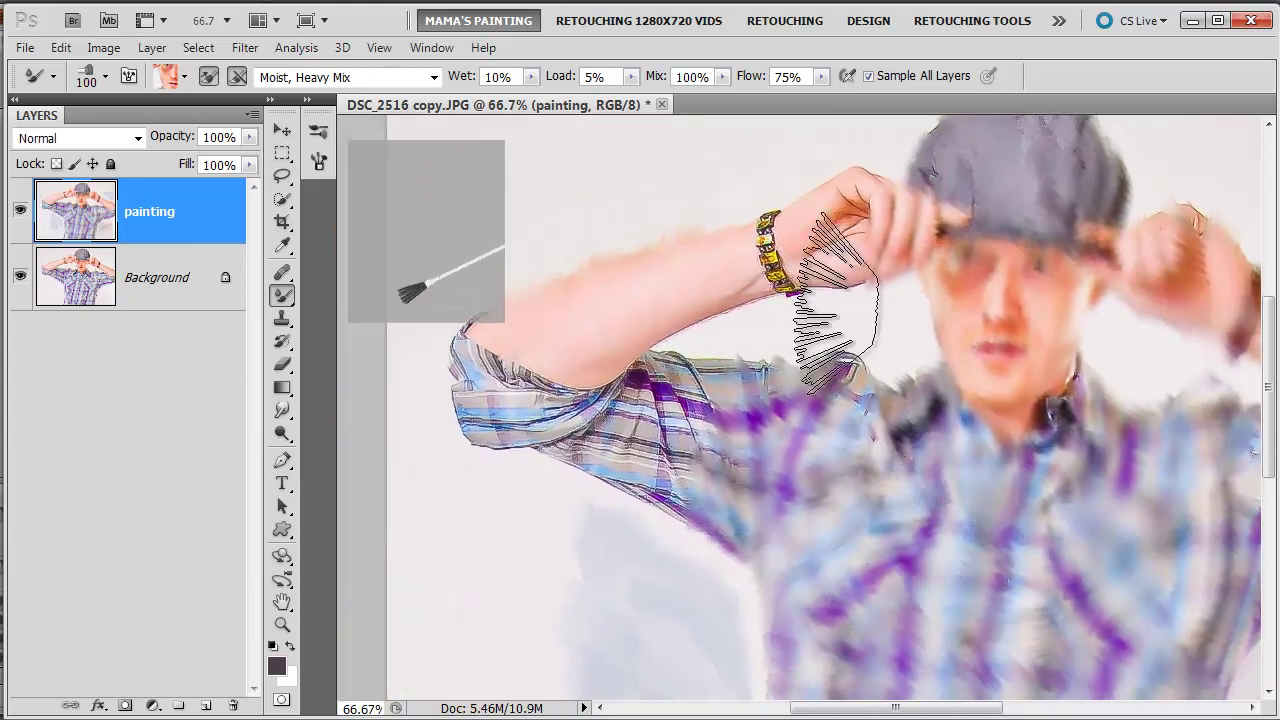
{"action": "mouse_move", "coordinate": [835, 300]}
{"action": "left_mouse_down"}
{"action": "mouse_move", "coordinate": [806, 251]}
{"action": "mouse_move", "coordinate": [700, 300]}
{"action": "mouse_move", "coordinate": [645, 450]}
{"action": "mouse_move", "coordinate": [560, 410]}
{"action": "mouse_move", "coordinate": [528, 371]}
{"action": "mouse_move", "coordinate": [486, 371]}
{"action": "mouse_move", "coordinate": [472, 386]}
{"action": "left_mouse_up"}
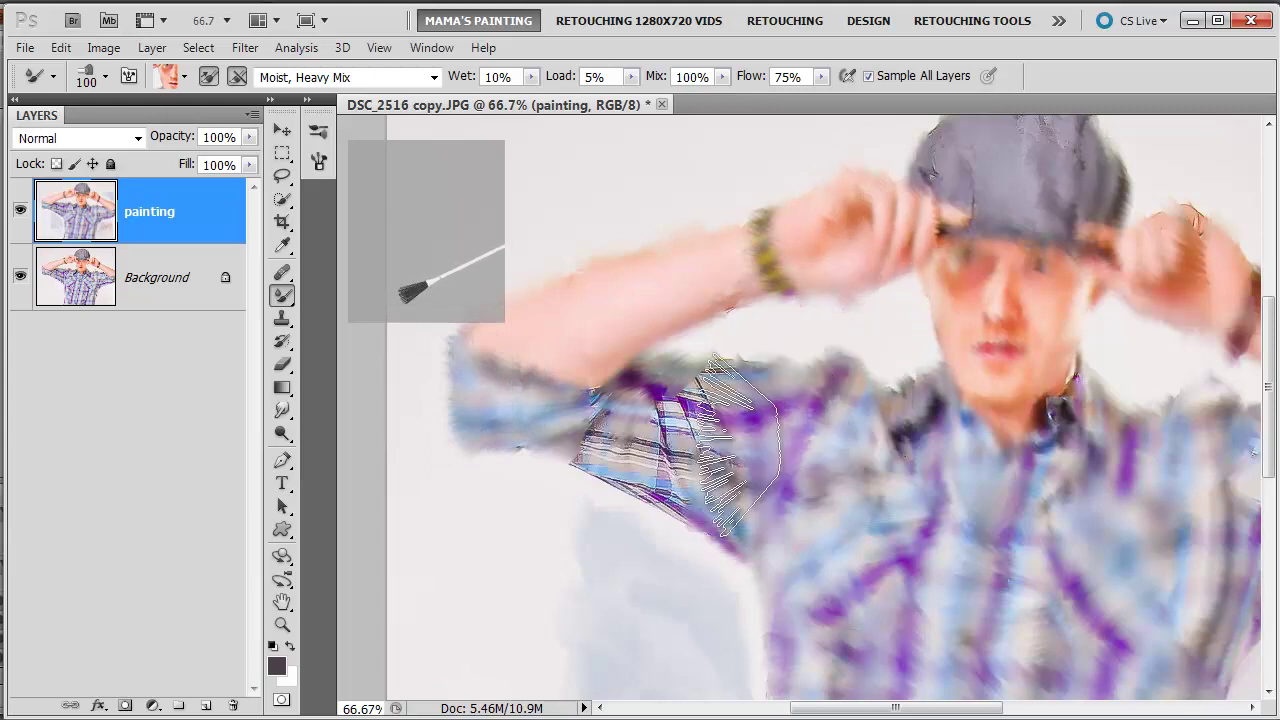
{"action": "mouse_move", "coordinate": [745, 340]}
{"action": "left_mouse_down"}
{"action": "mouse_move", "coordinate": [615, 495]}
{"action": "mouse_move", "coordinate": [650, 470]}
{"action": "mouse_move", "coordinate": [630, 490]}
{"action": "mouse_move", "coordinate": [571, 430]}
{"action": "mouse_move", "coordinate": [600, 400]}
{"action": "left_mouse_up"}
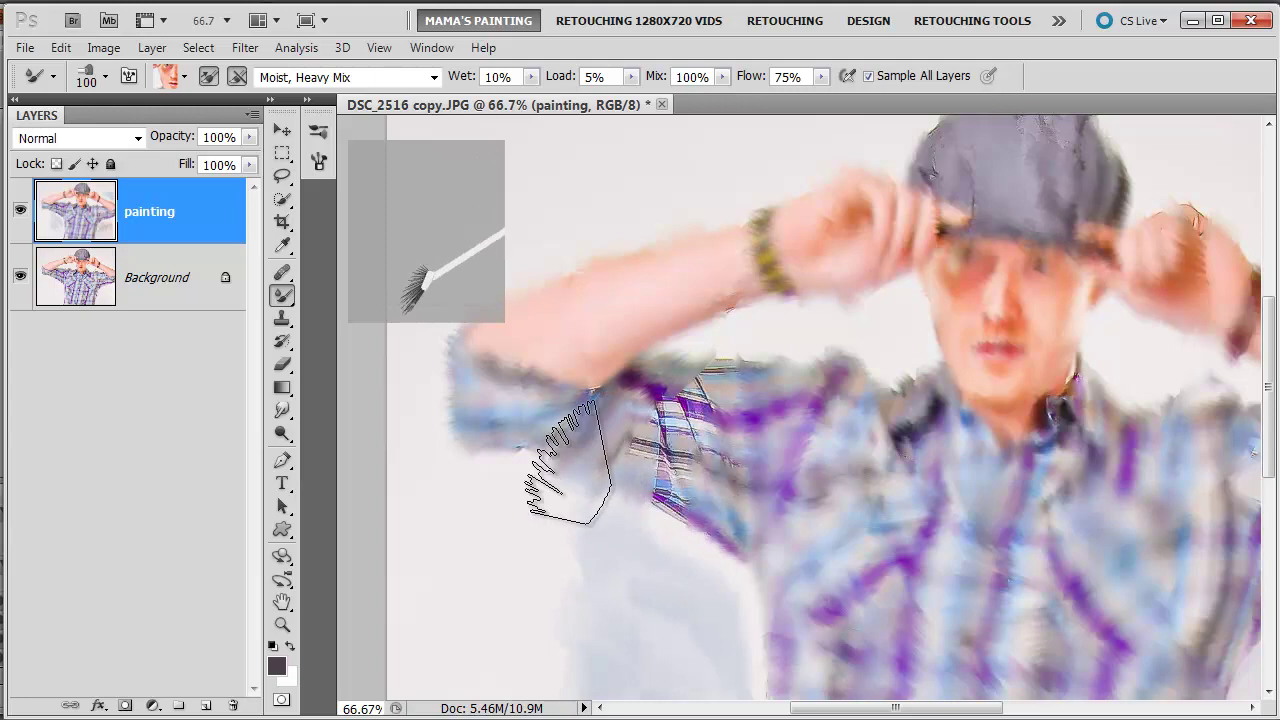
{"action": "mouse_move", "coordinate": [568, 462]}
{"action": "left_mouse_down"}
{"action": "mouse_move", "coordinate": [717, 491]}
{"action": "mouse_move", "coordinate": [666, 400]}
{"action": "mouse_move", "coordinate": [683, 405]}
{"action": "mouse_move", "coordinate": [689, 386]}
{"action": "mouse_move", "coordinate": [657, 429]}
{"action": "mouse_move", "coordinate": [629, 400]}
{"action": "mouse_move", "coordinate": [943, 414]}
{"action": "mouse_move", "coordinate": [714, 372]}
{"action": "mouse_move", "coordinate": [728, 310]}
{"action": "left_mouse_up"}
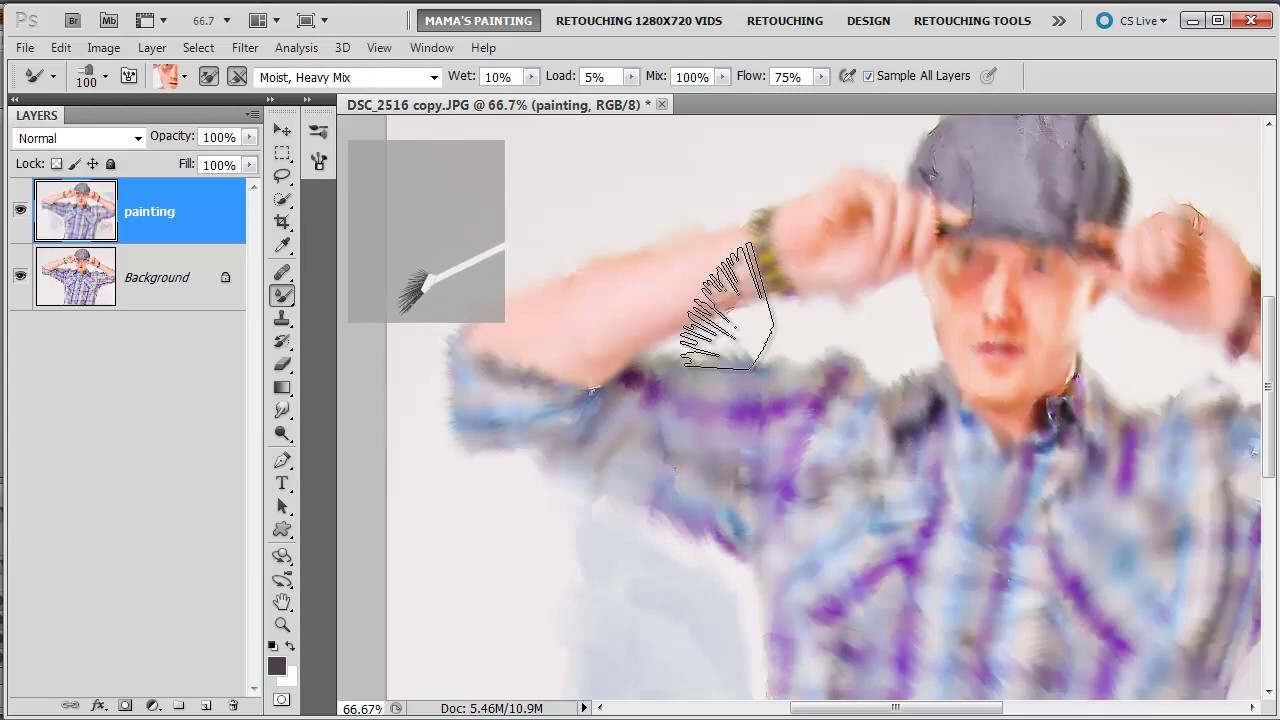
Review the 100-pixel Flat Fan bristle tip presets, then shrink the bristle preview to a thumbnail
{"action": "left_click", "coordinate": [319, 161]}
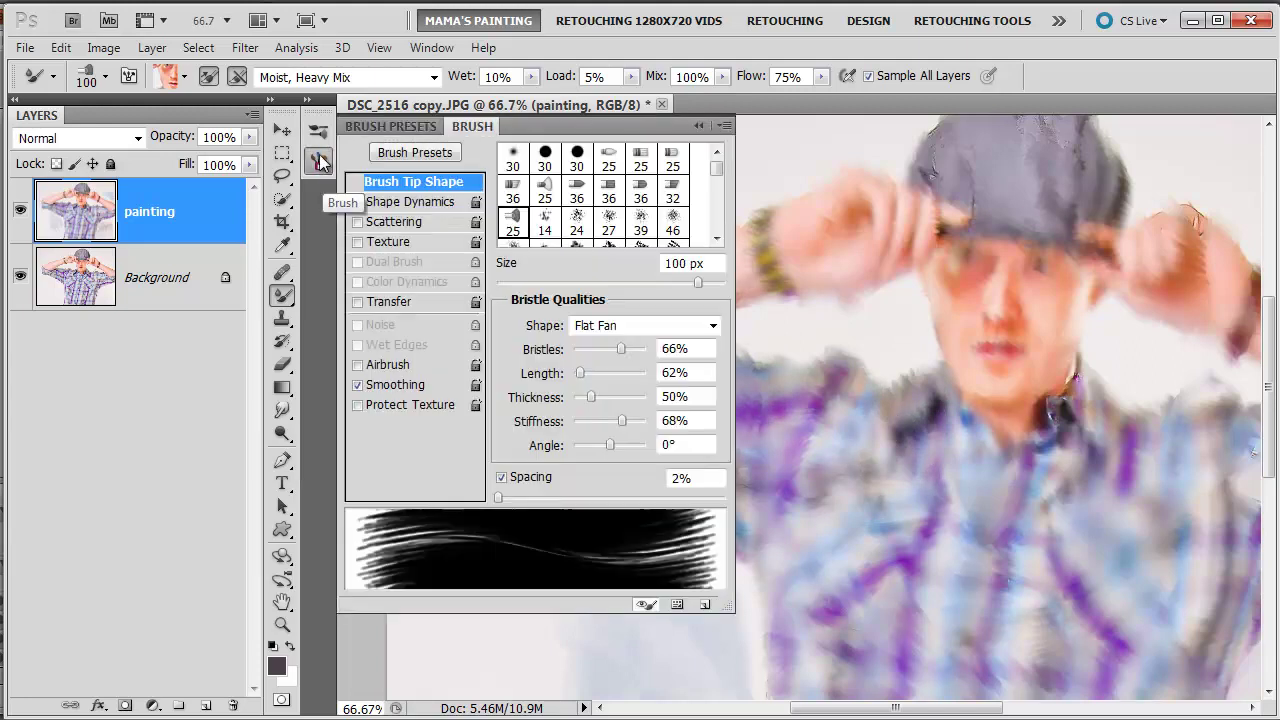
{"action": "left_click", "coordinate": [318, 134]}
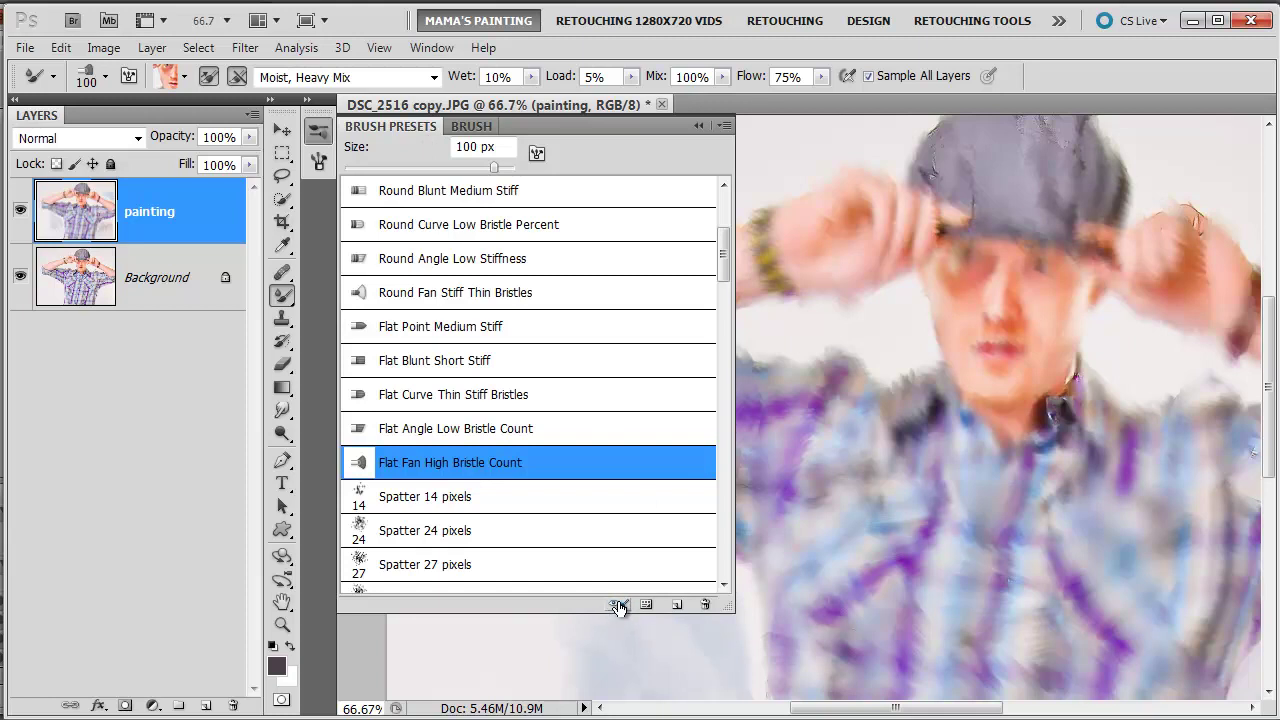
{"action": "left_click", "coordinate": [697, 125]}
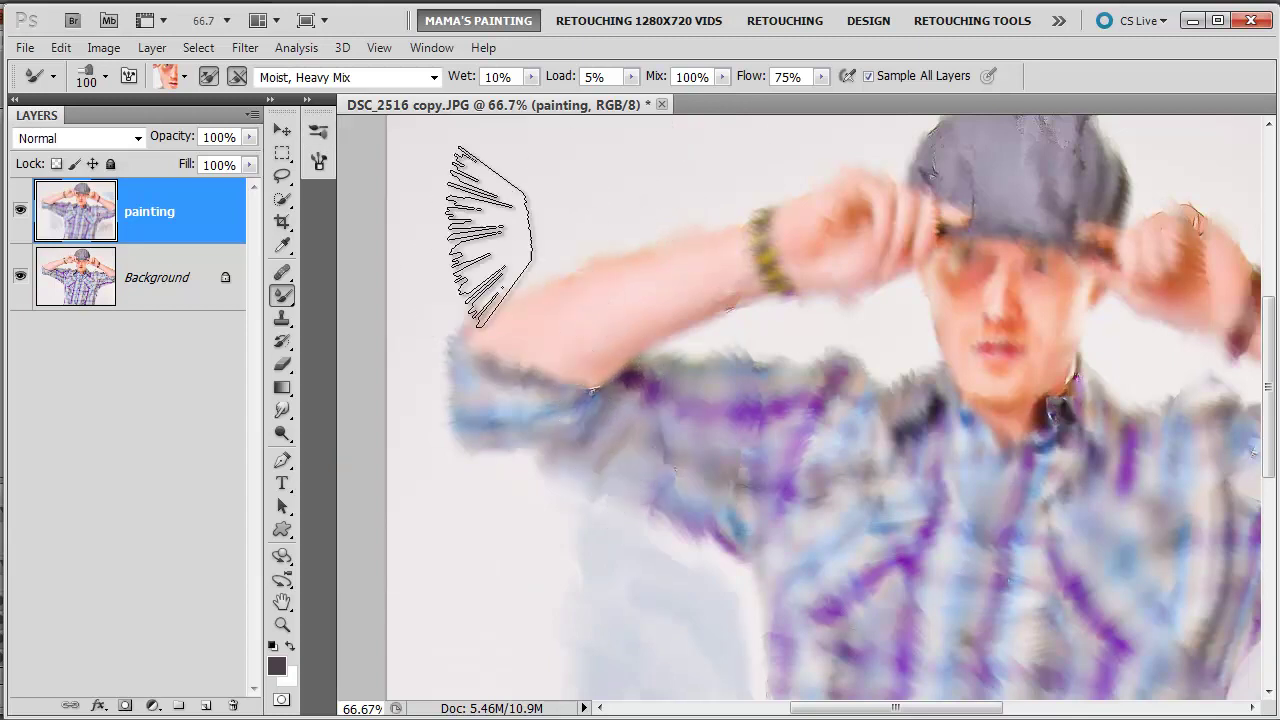
{"action": "left_click", "coordinate": [319, 160]}
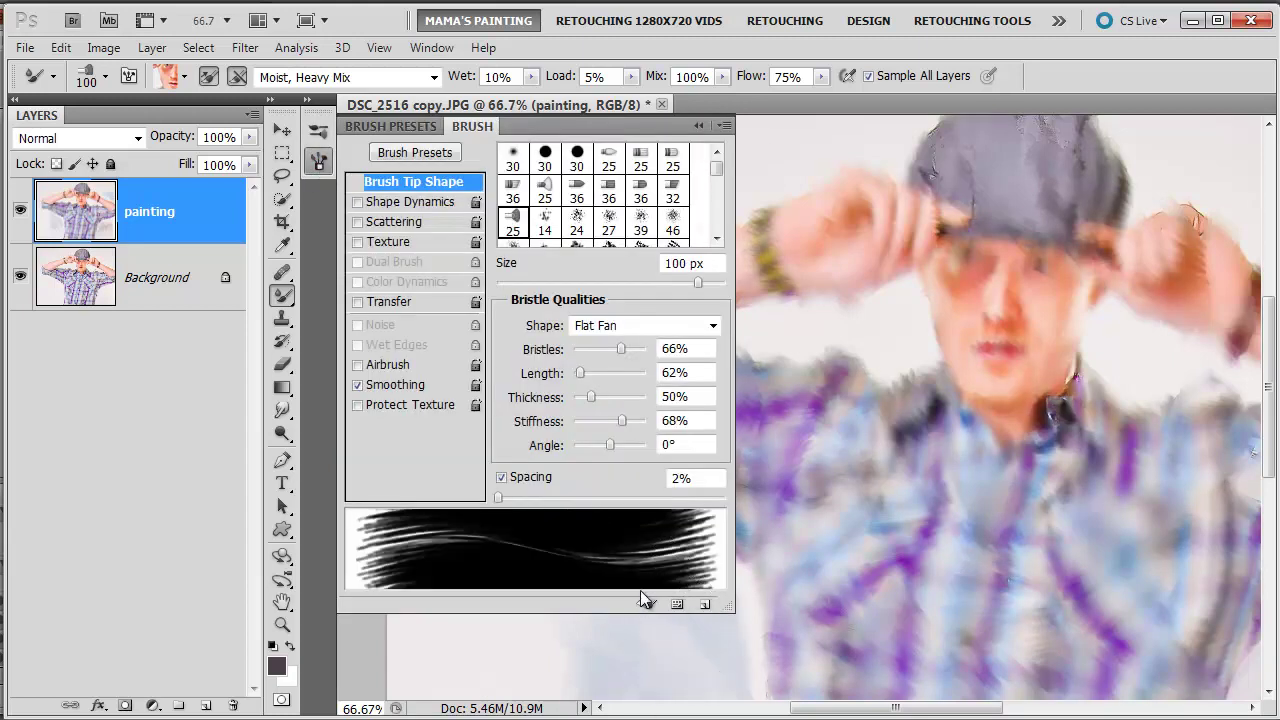
{"action": "left_click", "coordinate": [699, 125]}
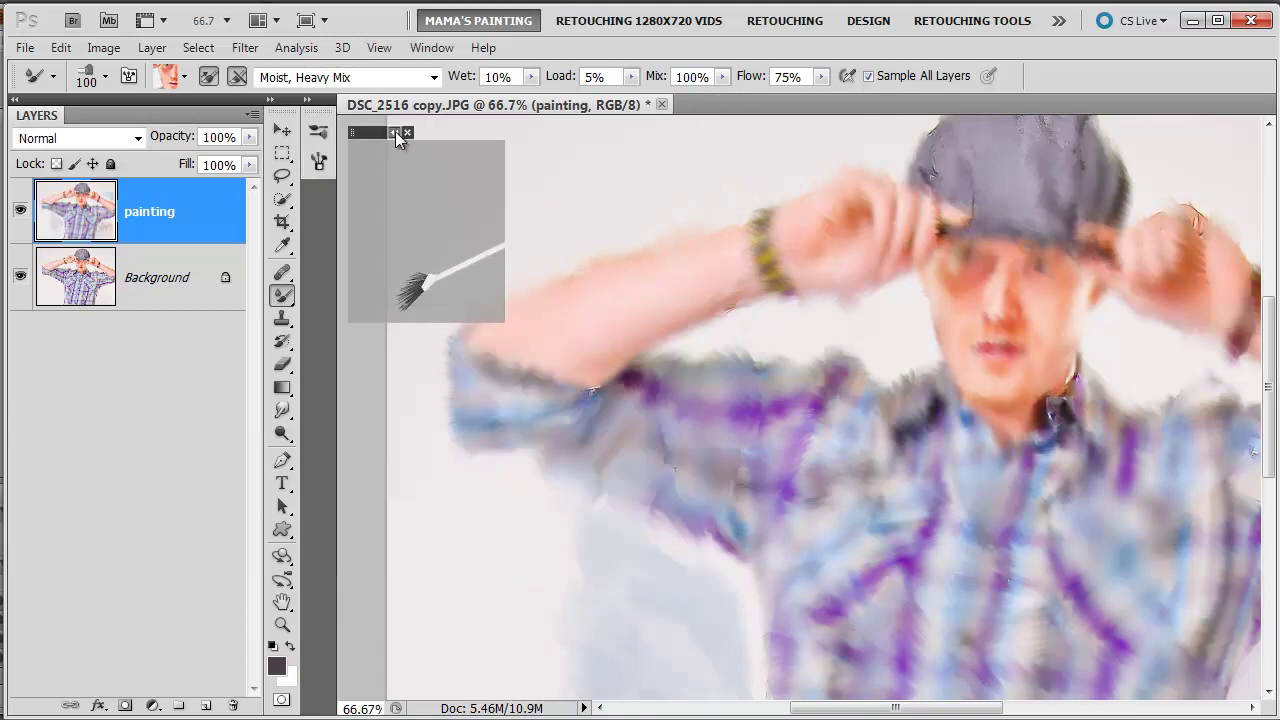
{"action": "left_click", "coordinate": [394, 133]}
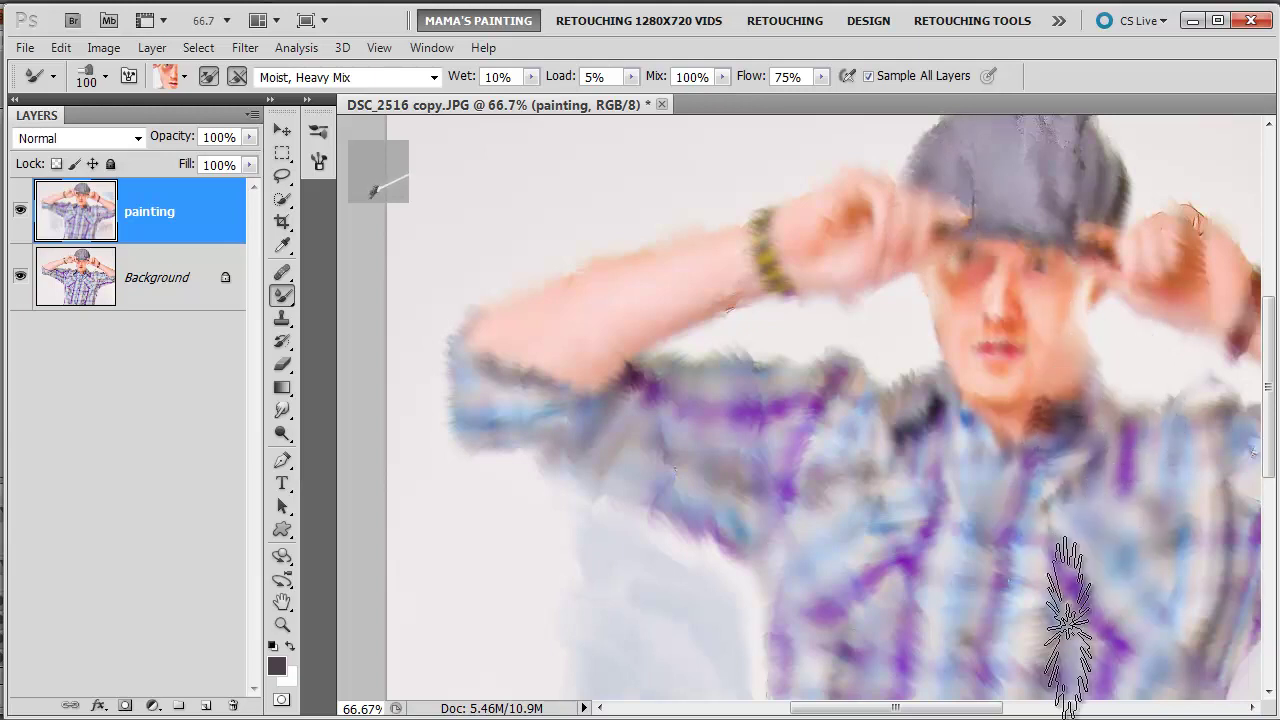
Smooth the grey hat, load its greys into the brush and lower Mix to 36%
{"action": "key", "text": "ctrl+minus"}
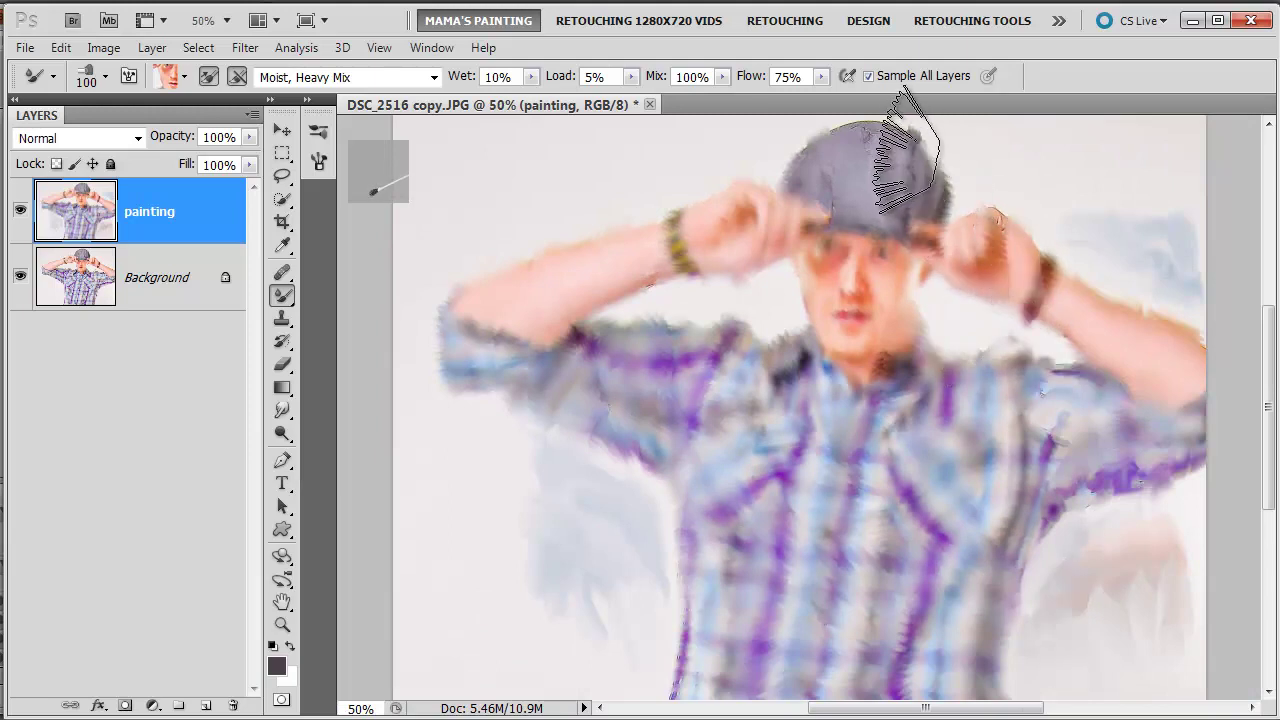
{"action": "mouse_move", "coordinate": [905, 150]}
{"action": "left_mouse_down"}
{"action": "mouse_move", "coordinate": [909, 129]}
{"action": "mouse_move", "coordinate": [814, 157]}
{"action": "mouse_move", "coordinate": [796, 134]}
{"action": "mouse_move", "coordinate": [886, 114]}
{"action": "mouse_move", "coordinate": [857, 114]}
{"action": "mouse_move", "coordinate": [990, 165]}
{"action": "mouse_move", "coordinate": [860, 160]}
{"action": "left_mouse_up"}
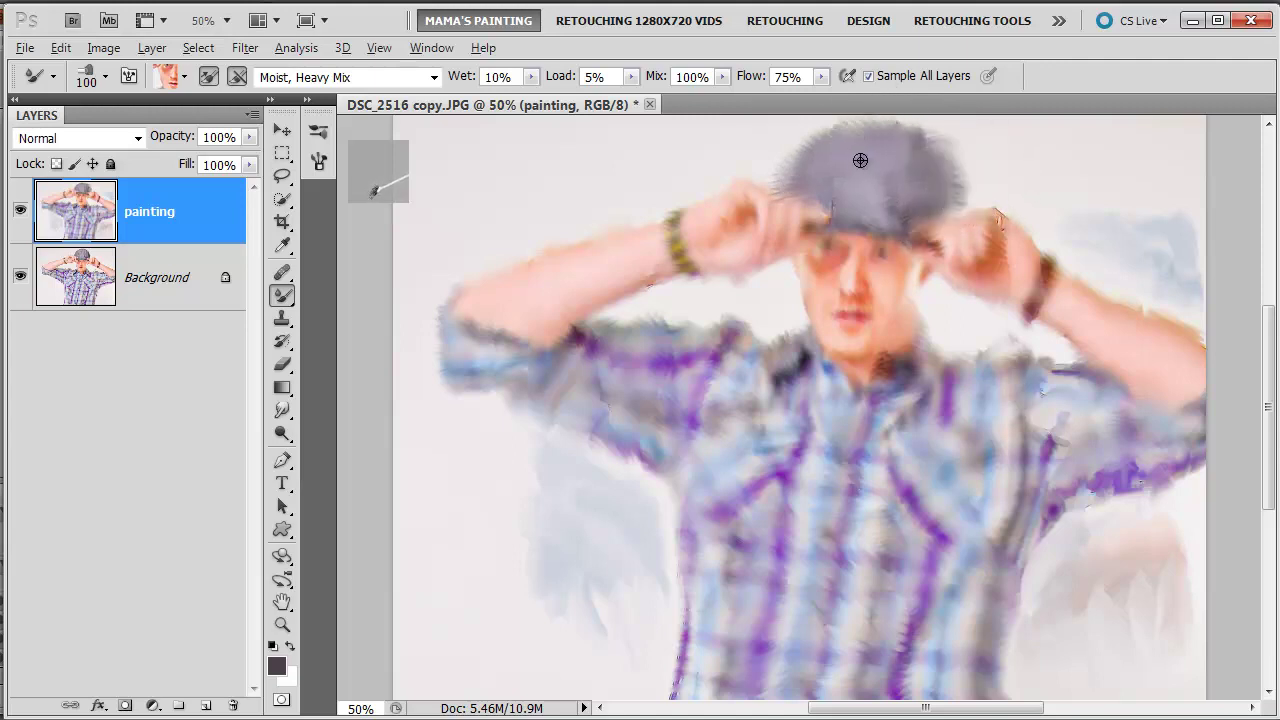
{"action": "left_click", "coordinate": [872, 190], "text": "alt"}
{"action": "left_click", "coordinate": [722, 76]}
{"action": "left_click_drag", "start_coordinate": [718, 96], "coordinate": [657, 97]}
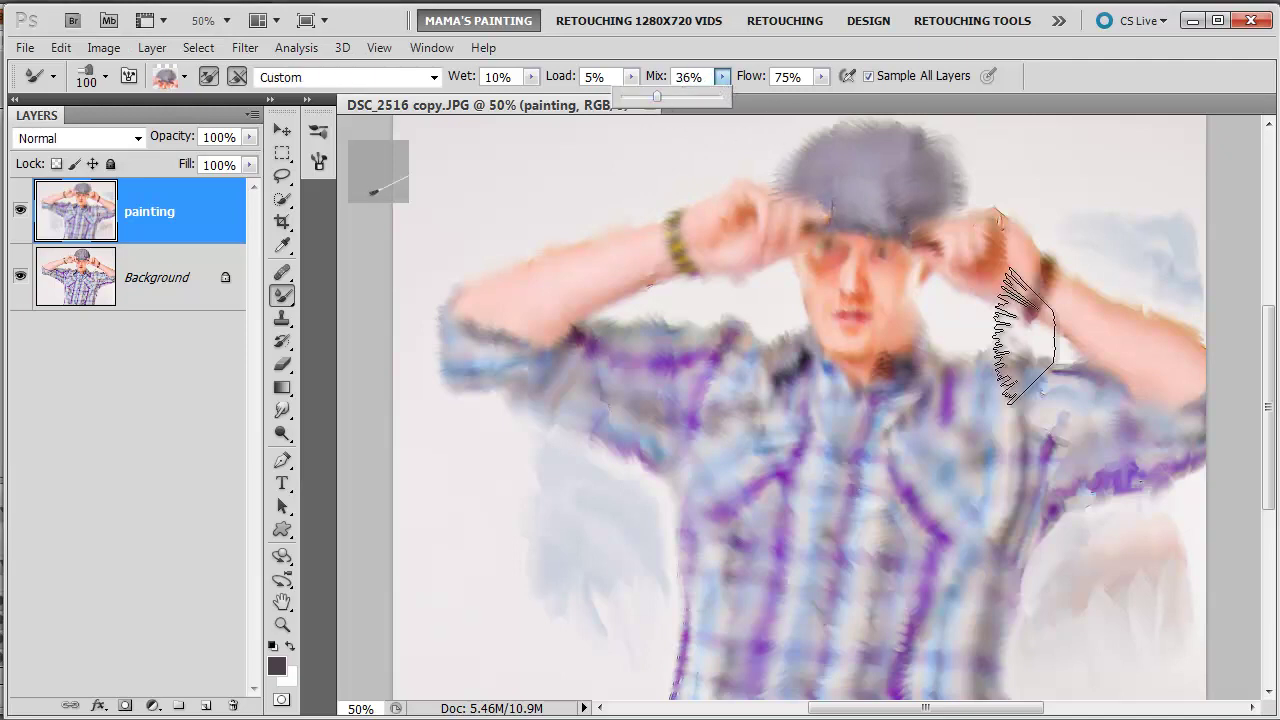
Dab and stroke soft grey into the background around the figure, then restore Mix to 100%
{"action": "key", "text": "bracketleft"}
{"action": "key", "text": "bracketleft"}
{"action": "key", "text": "bracketleft"}
{"action": "key", "text": "bracketleft"}
{"action": "key", "text": "bracketleft"}
{"action": "key", "text": "bracketleft"}
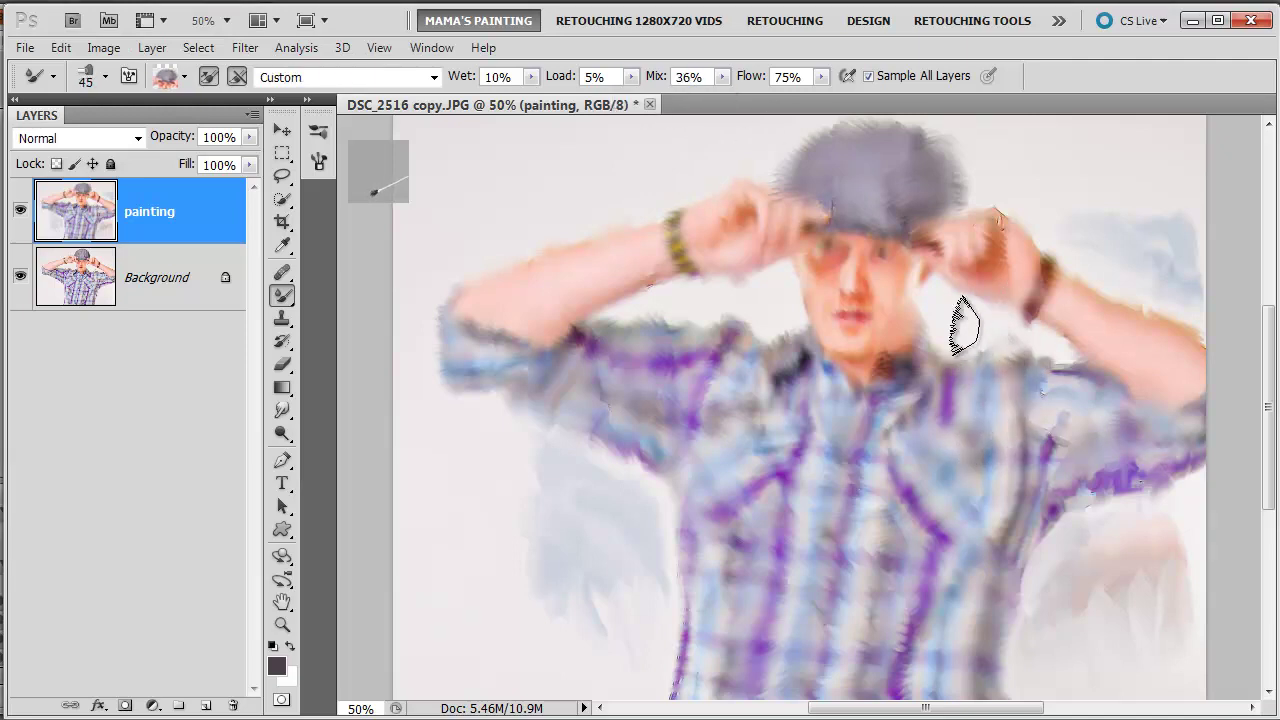
{"action": "key", "text": "bracketleft"}
{"action": "key", "text": "bracketleft"}
{"action": "key", "text": "bracketleft"}
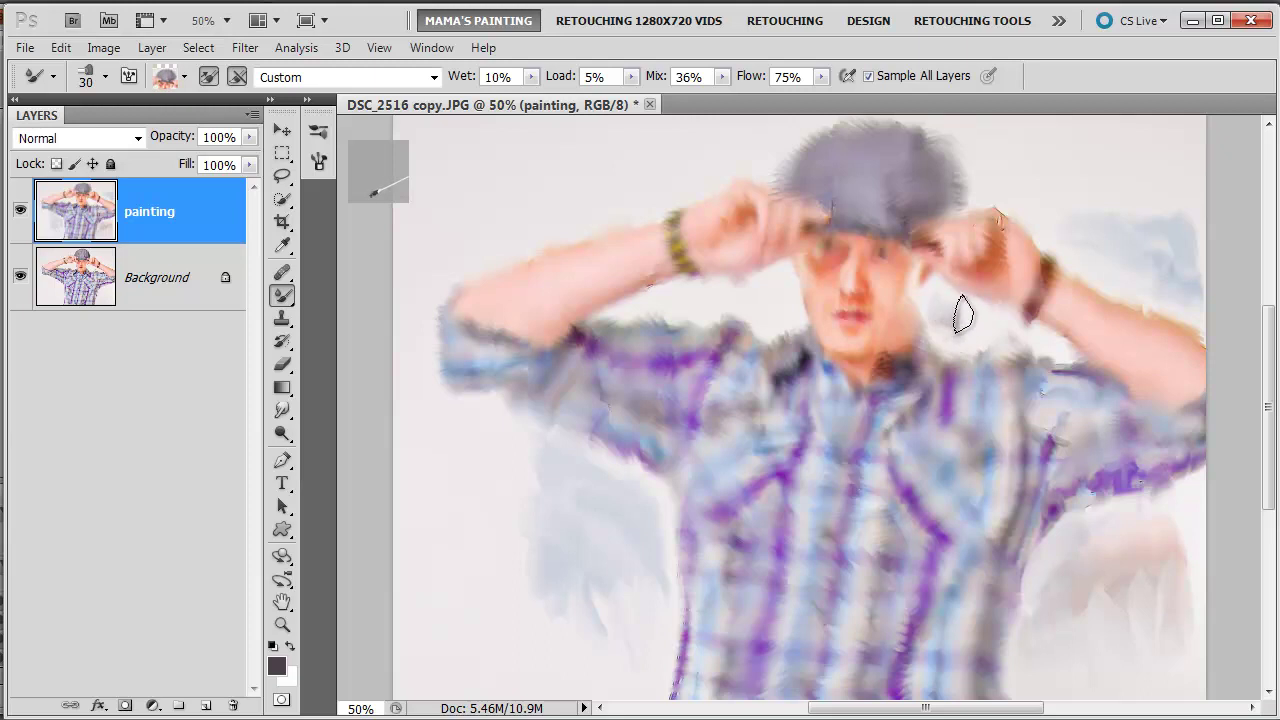
{"action": "left_click", "coordinate": [962, 314]}
{"action": "left_click", "coordinate": [778, 297]}
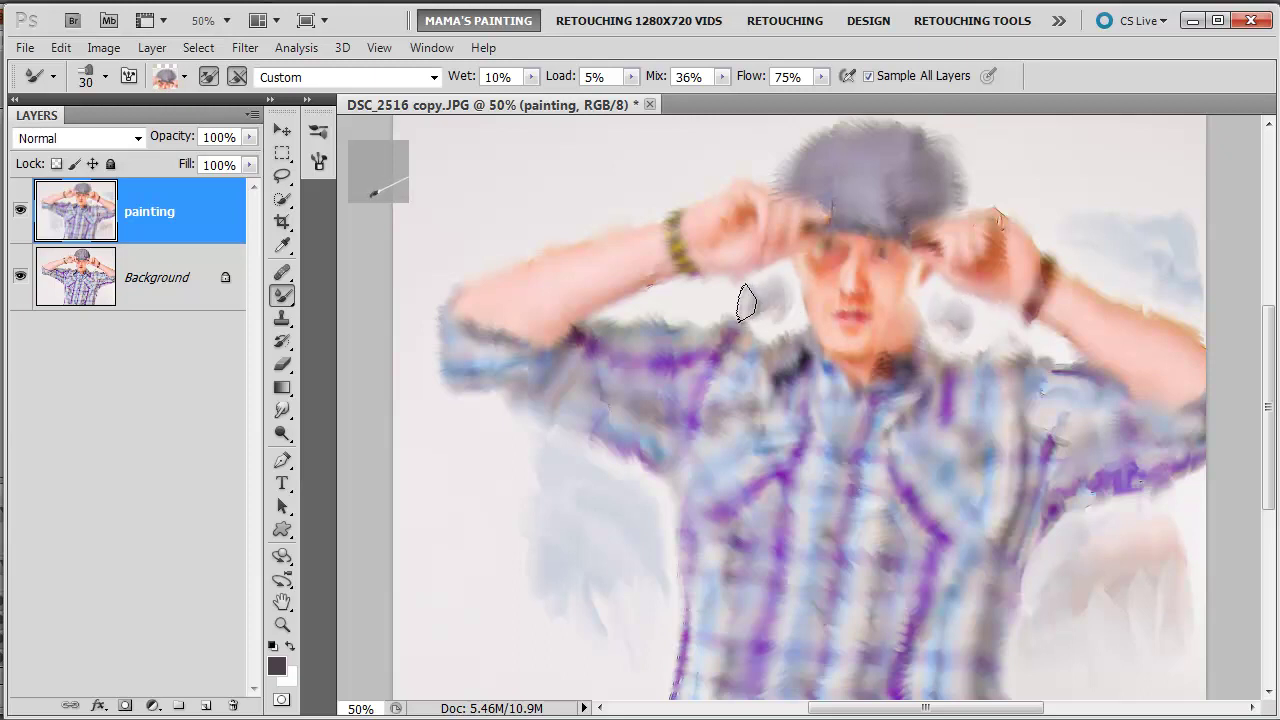
{"action": "left_click", "coordinate": [563, 625]}
{"action": "left_click", "coordinate": [498, 473]}
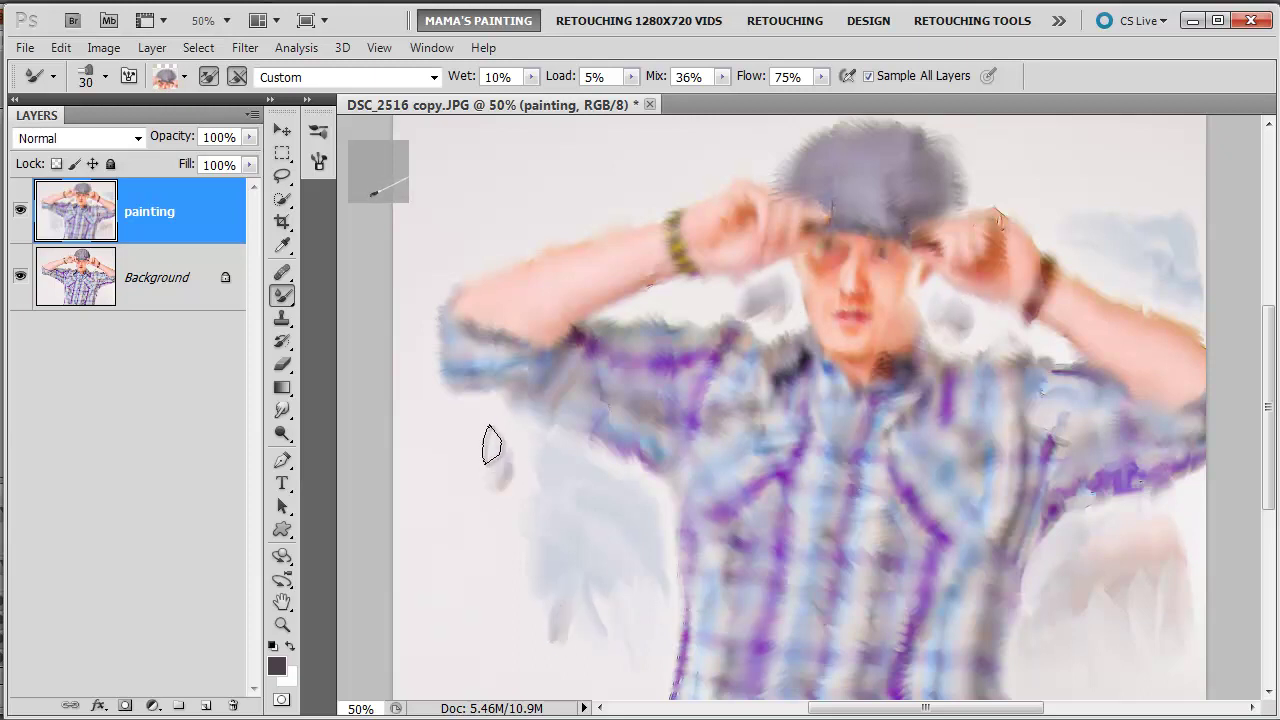
{"action": "left_click_drag", "start_coordinate": [491, 445], "coordinate": [446, 443]}
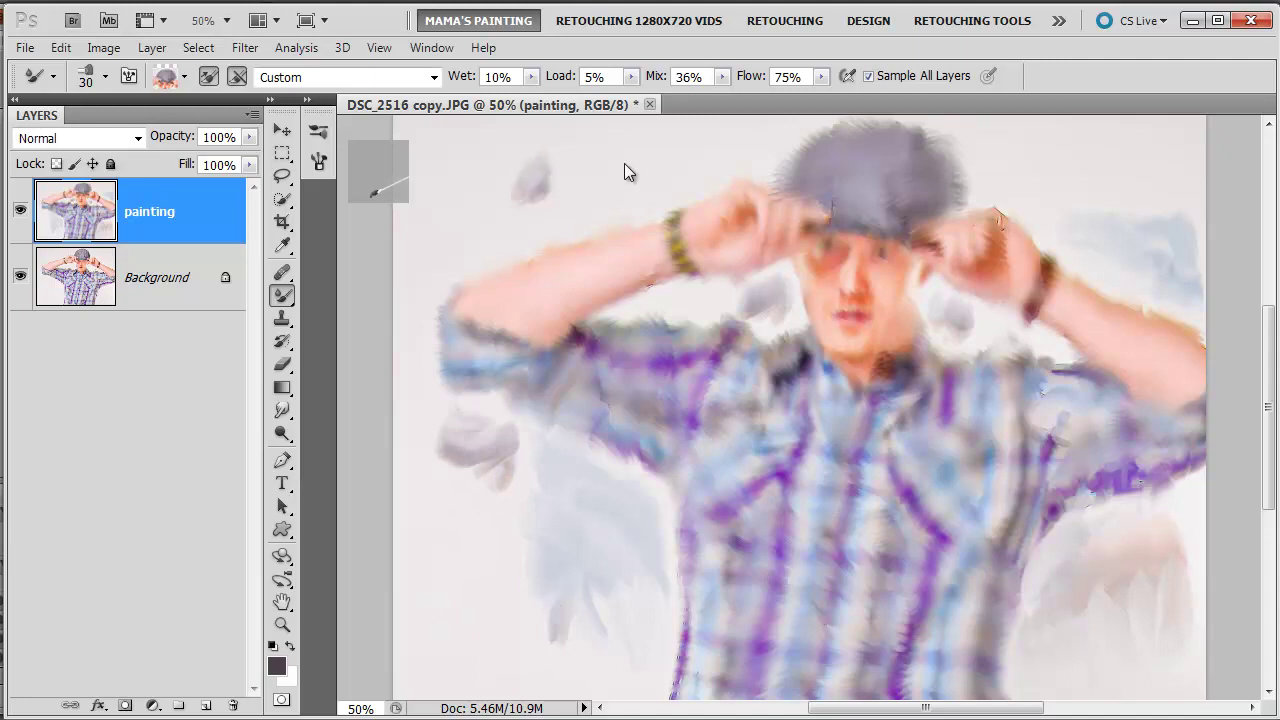
{"action": "left_click_drag", "start_coordinate": [530, 185], "coordinate": [626, 208]}
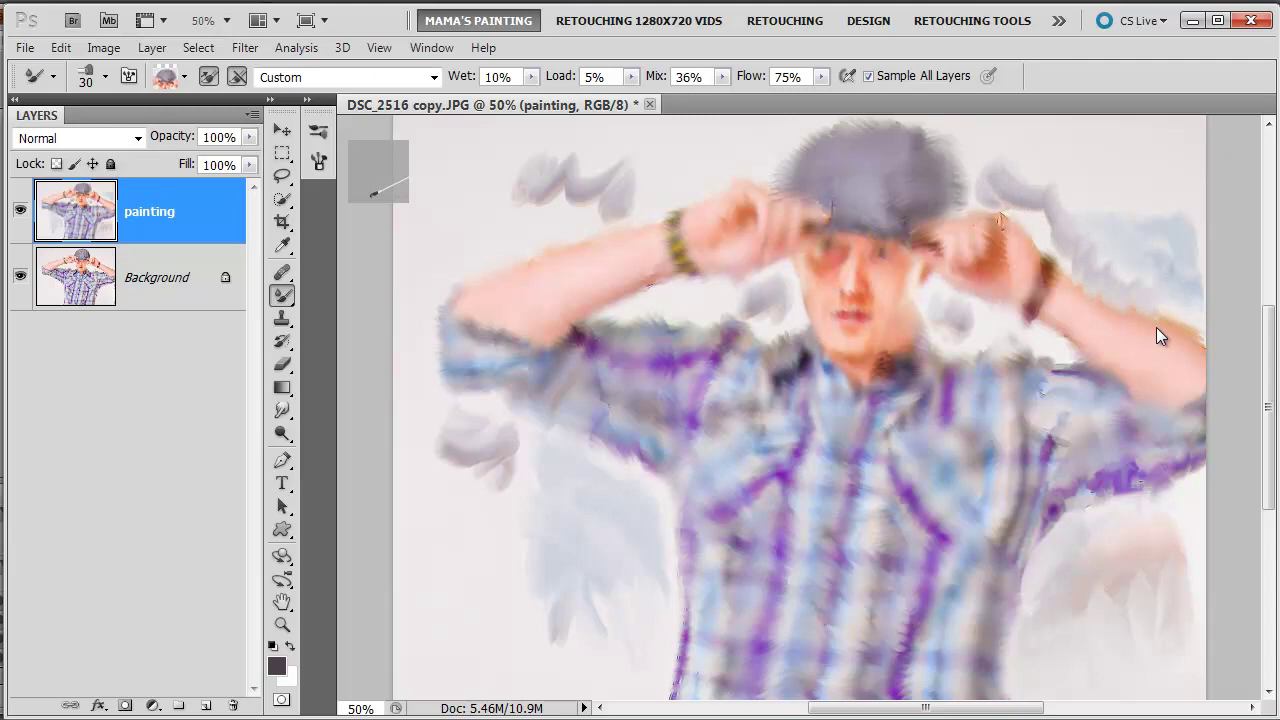
{"action": "left_click", "coordinate": [717, 78]}
{"action": "left_click_drag", "start_coordinate": [720, 101], "coordinate": [1148, 312]}
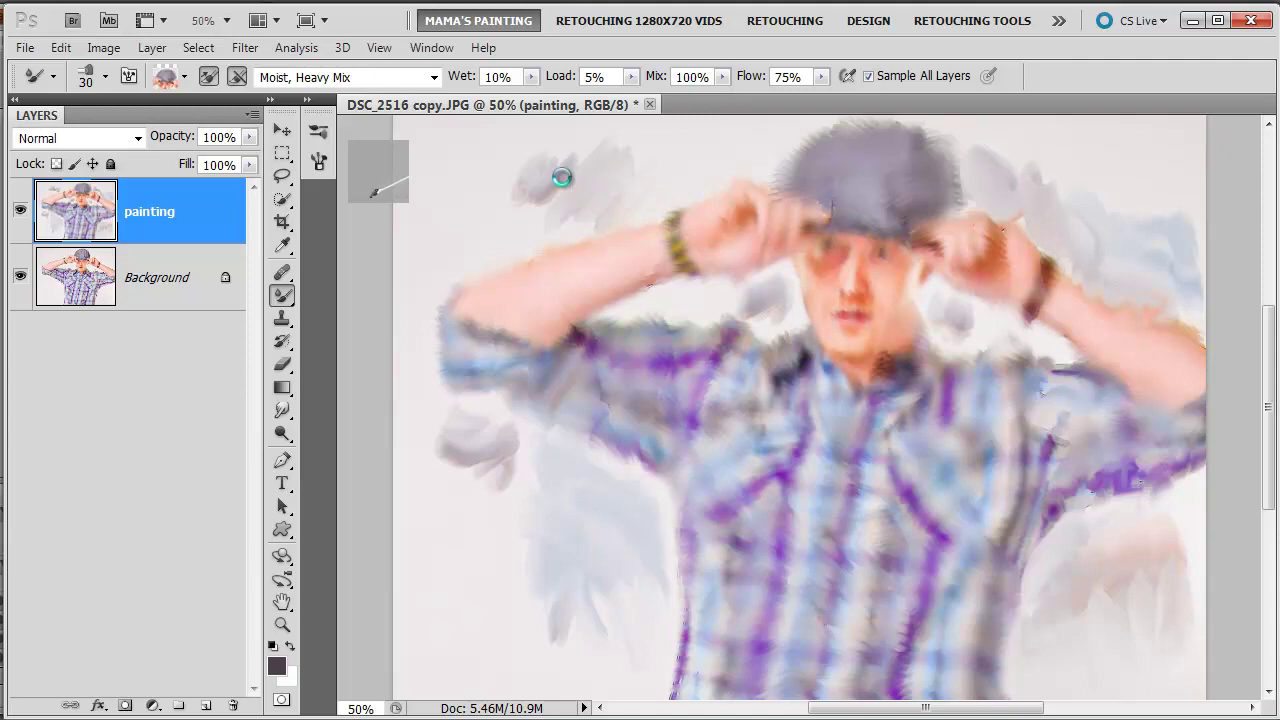
Enlarge the brush, smear the raised arm, set Wet to 100% and smear below the sleeve
{"action": "key", "text": "bracketright"}
{"action": "key", "text": "bracketright"}
{"action": "key", "text": "bracketright"}
{"action": "key", "text": "bracketright"}
{"action": "key", "text": "bracketright"}
{"action": "key", "text": "bracketright"}
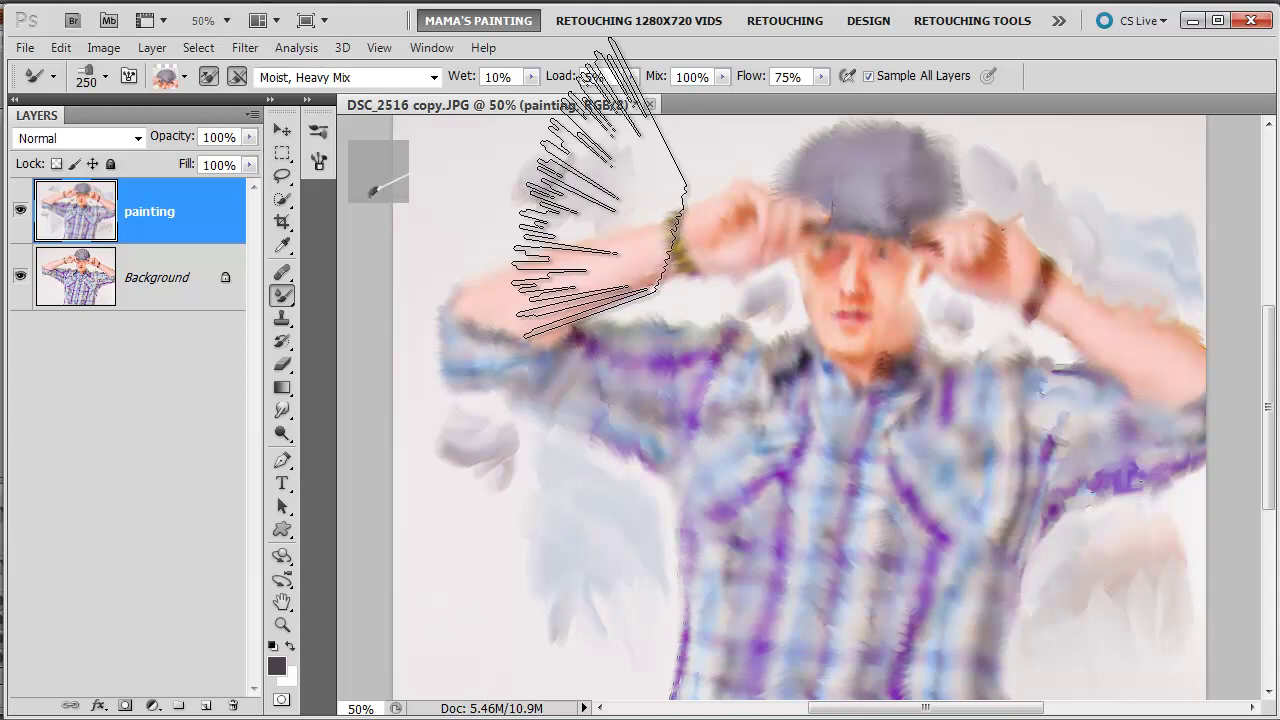
{"action": "left_click_drag", "start_coordinate": [545, 240], "coordinate": [712, 202]}
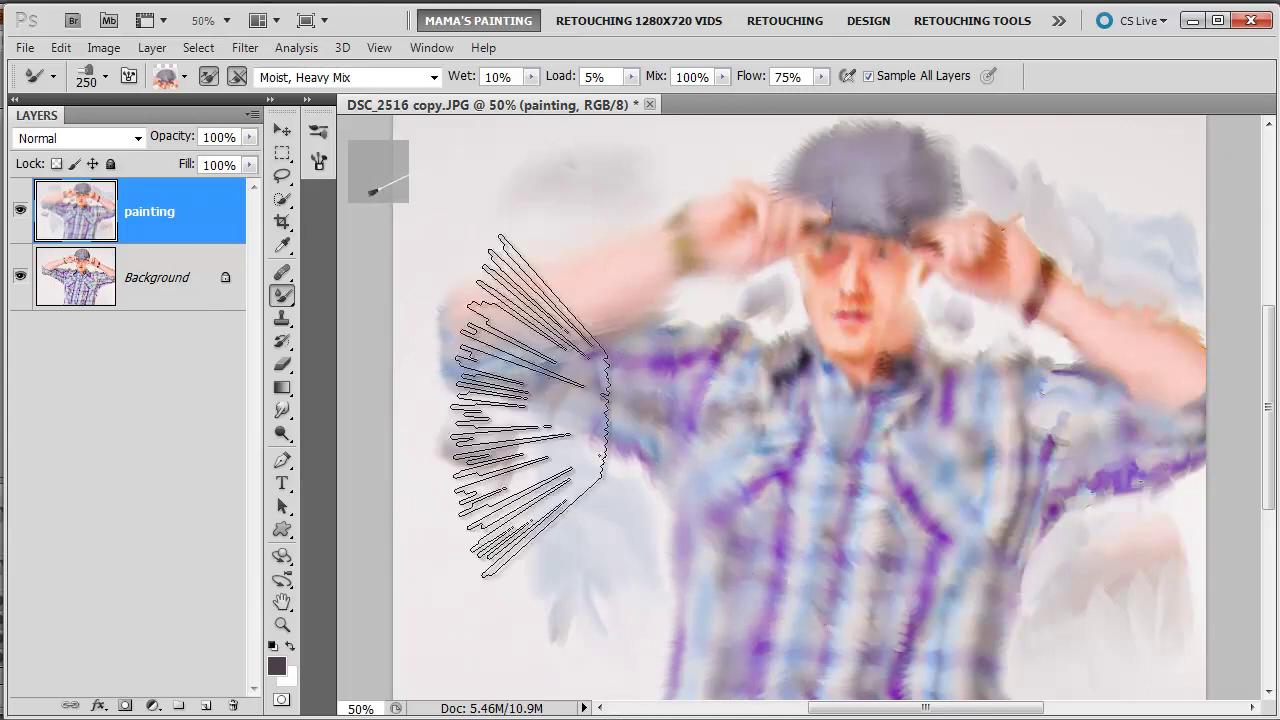
{"action": "left_click", "coordinate": [531, 77]}
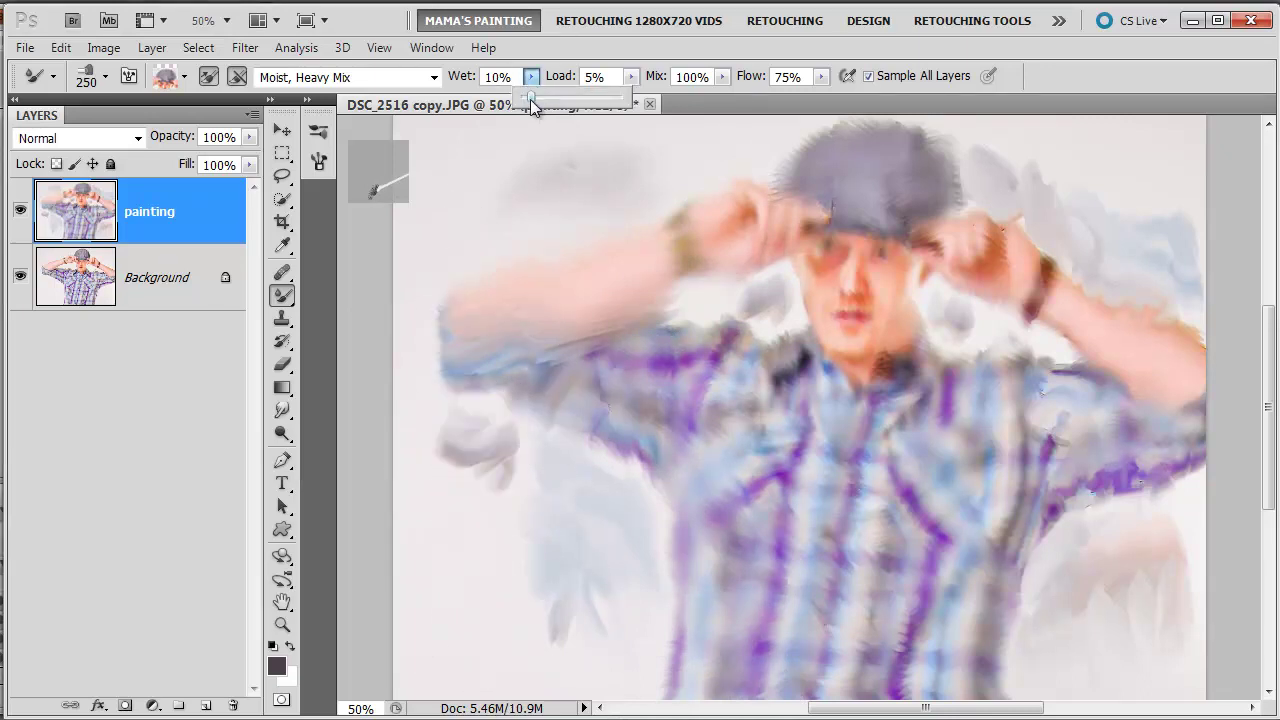
{"action": "left_click", "coordinate": [671, 94]}
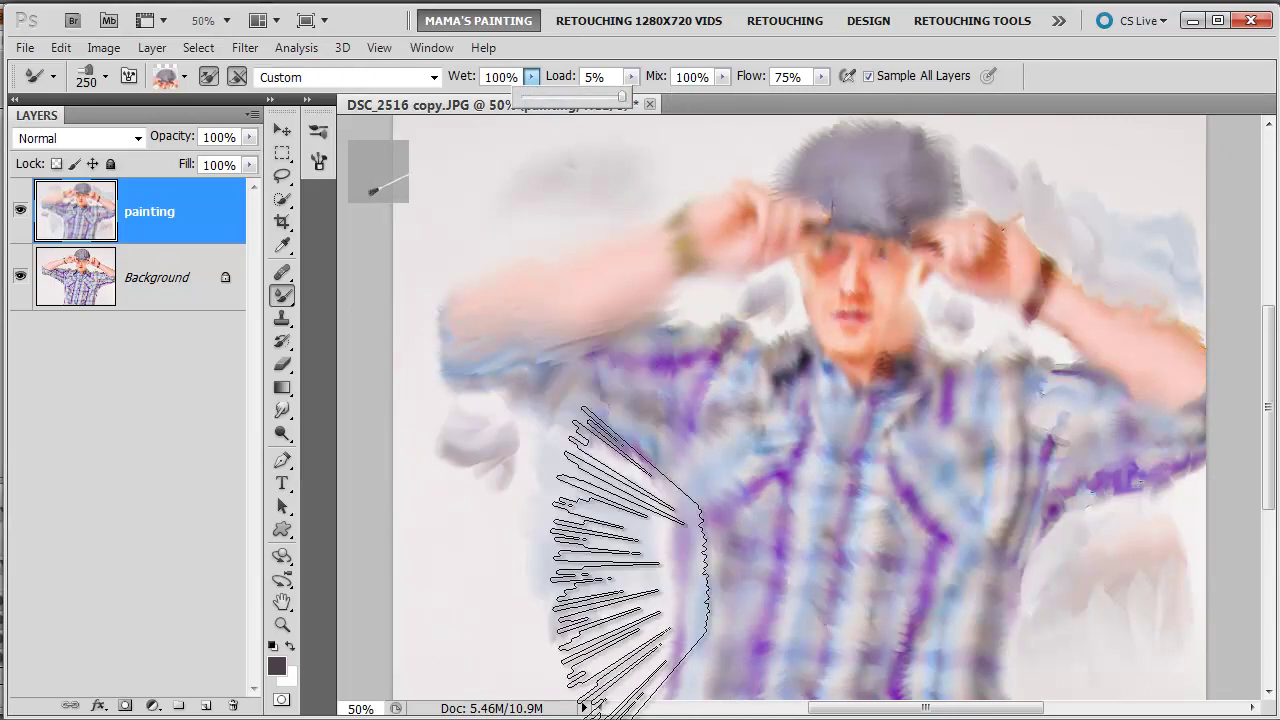
{"action": "left_click_drag", "start_coordinate": [580, 570], "coordinate": [495, 655]}
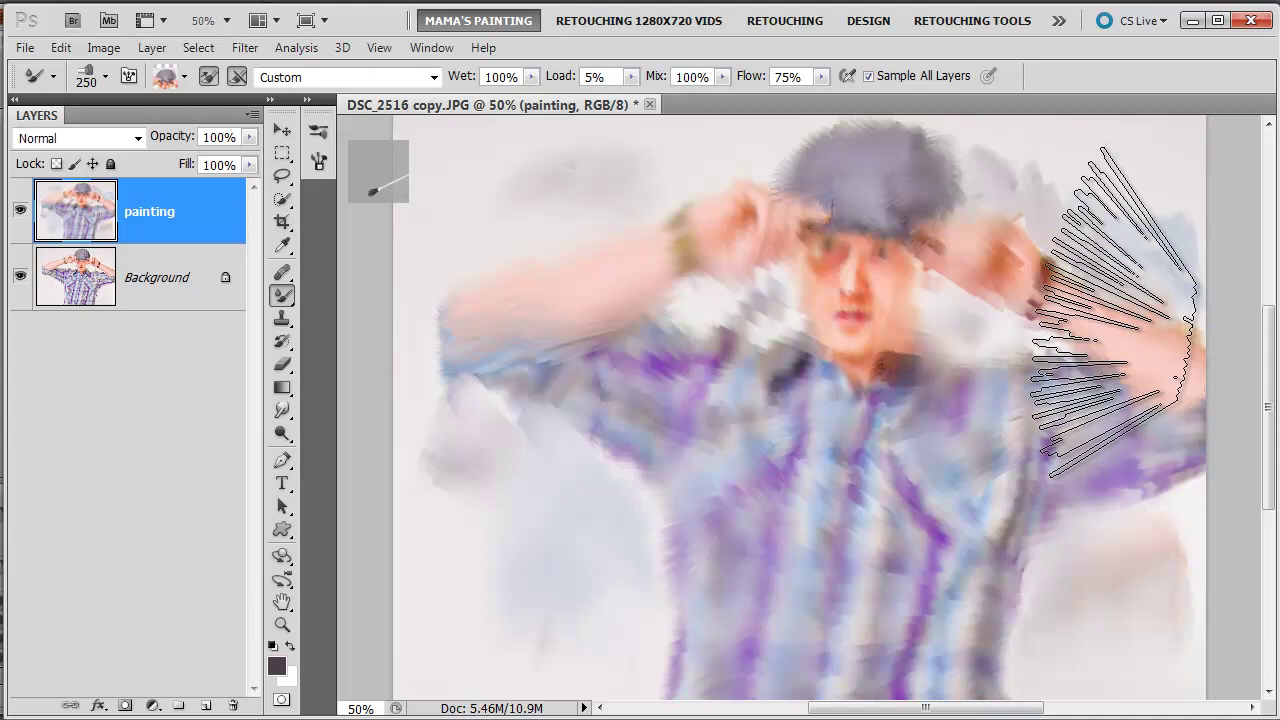
Loosen the right arm, then shrink the brush to 40 for a short shirt stroke
{"action": "left_click_drag", "start_coordinate": [960, 260], "coordinate": [930, 310]}
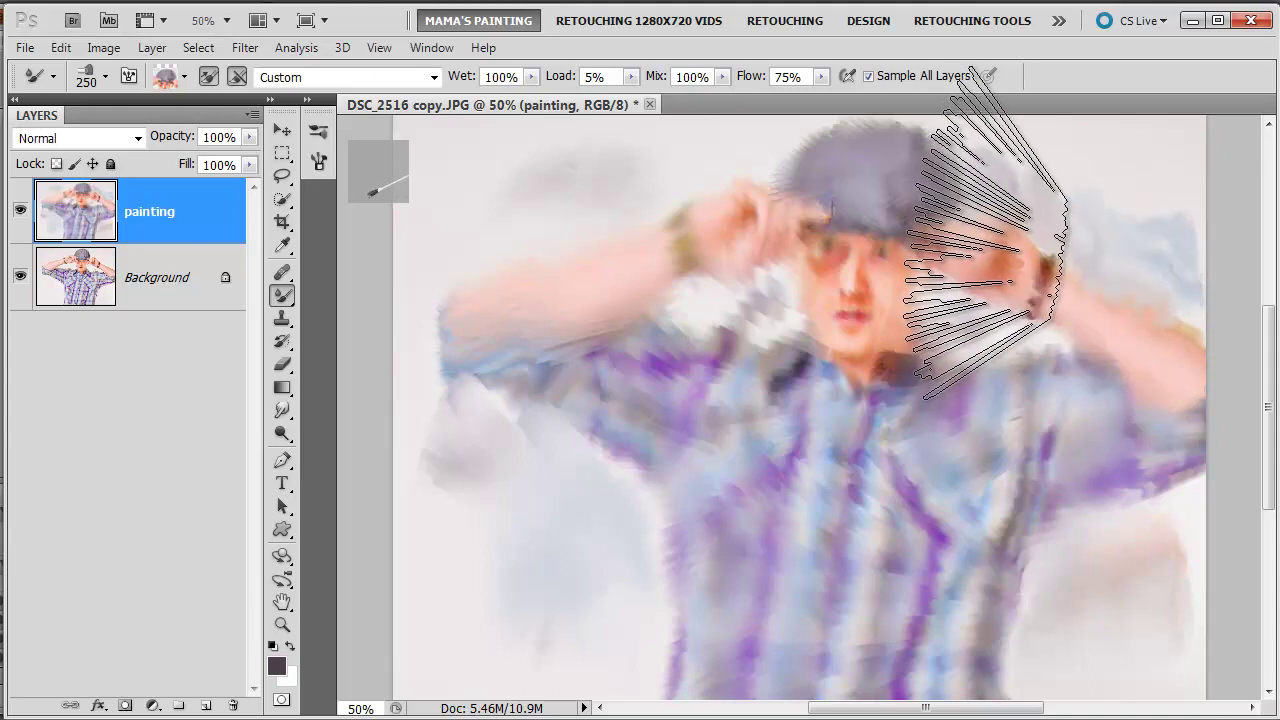
{"action": "key", "text": "bracketleft"}
{"action": "key", "text": "bracketleft"}
{"action": "key", "text": "bracketleft"}
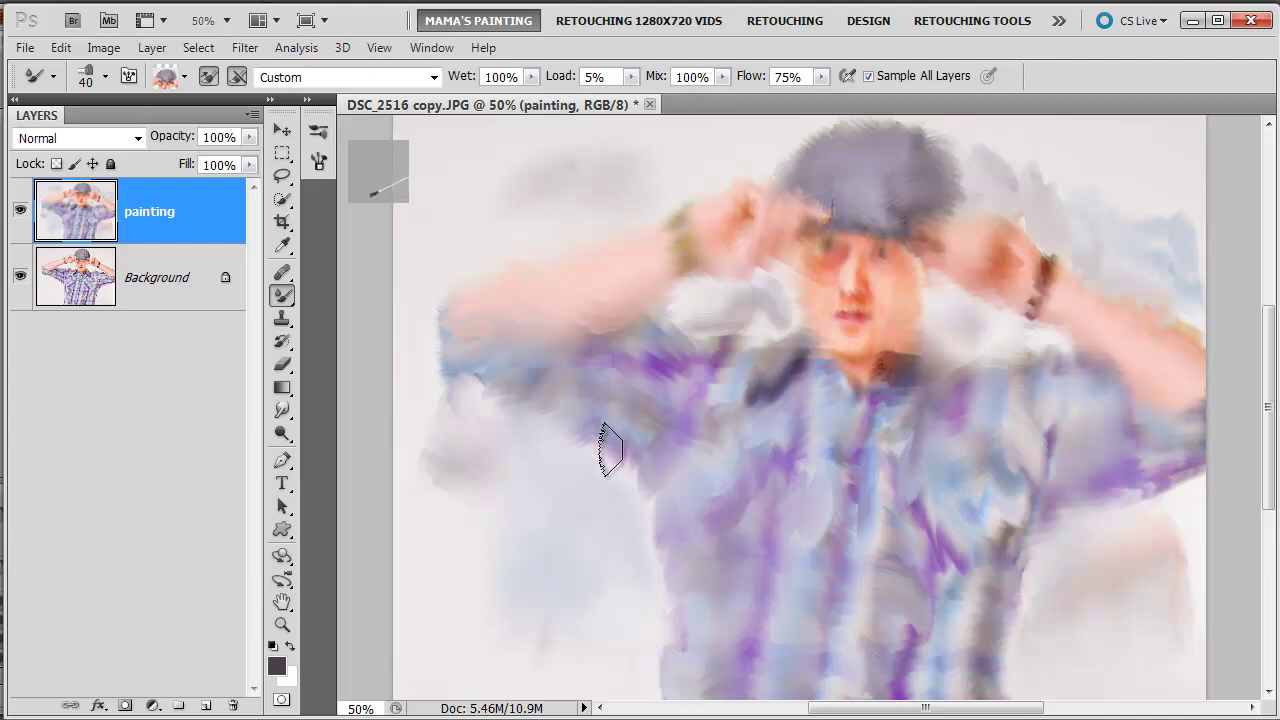
{"action": "left_click_drag", "start_coordinate": [871, 458], "coordinate": [877, 527]}
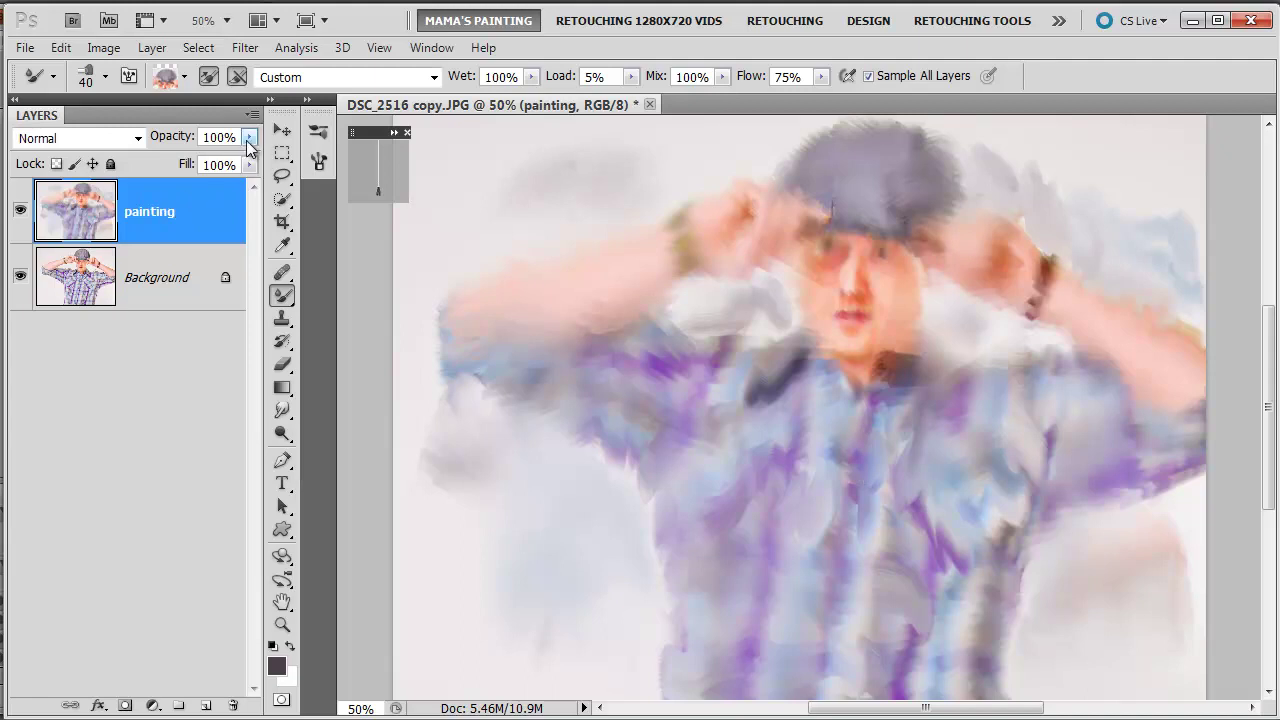
Set the painting layer to 75% opacity and select the Background layer
{"action": "left_click", "coordinate": [250, 140]}
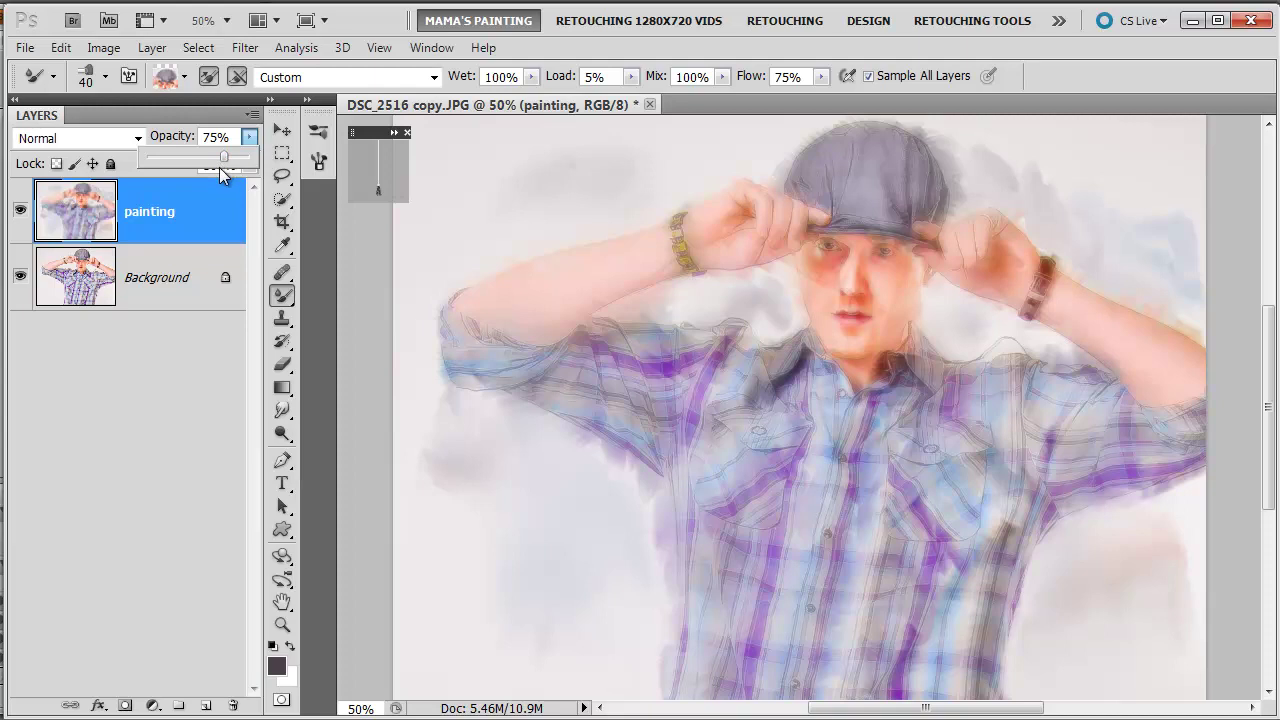
{"action": "left_click", "coordinate": [178, 283]}
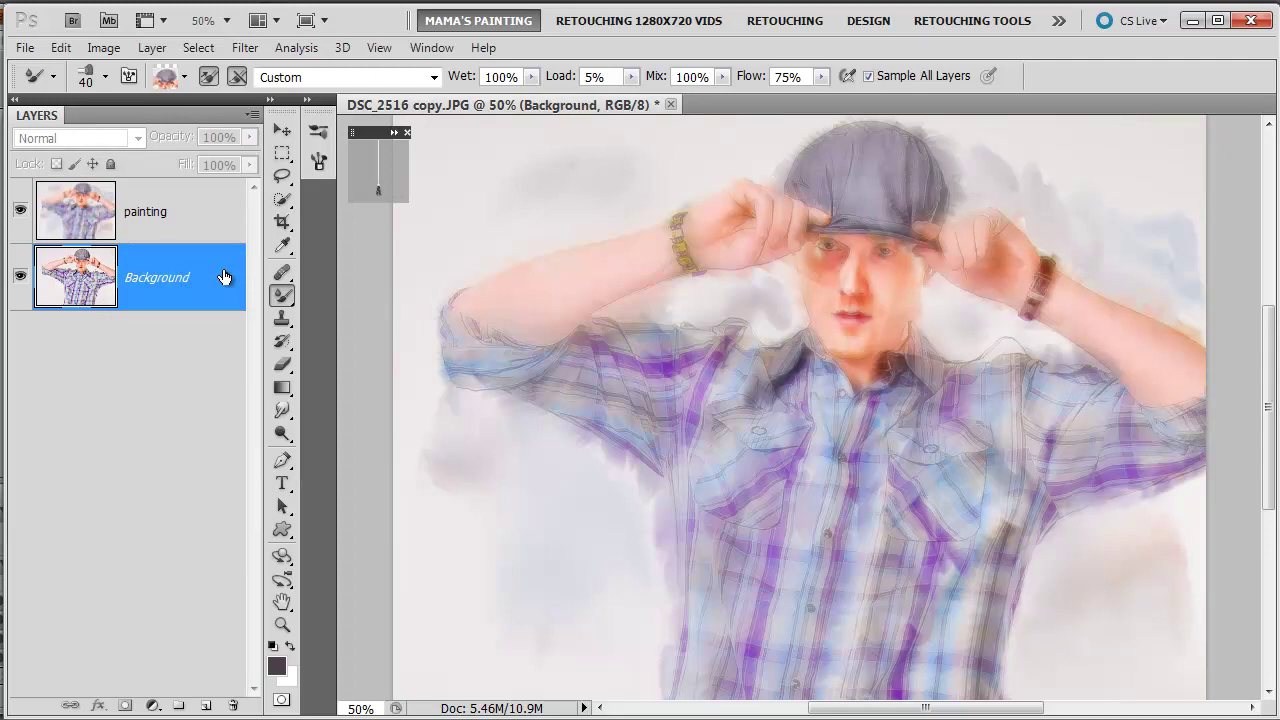
Duplicate Background as 'line and paper color layer', then briefly toggle the painting layer's visibility
{"action": "key", "text": "ctrl+j"}
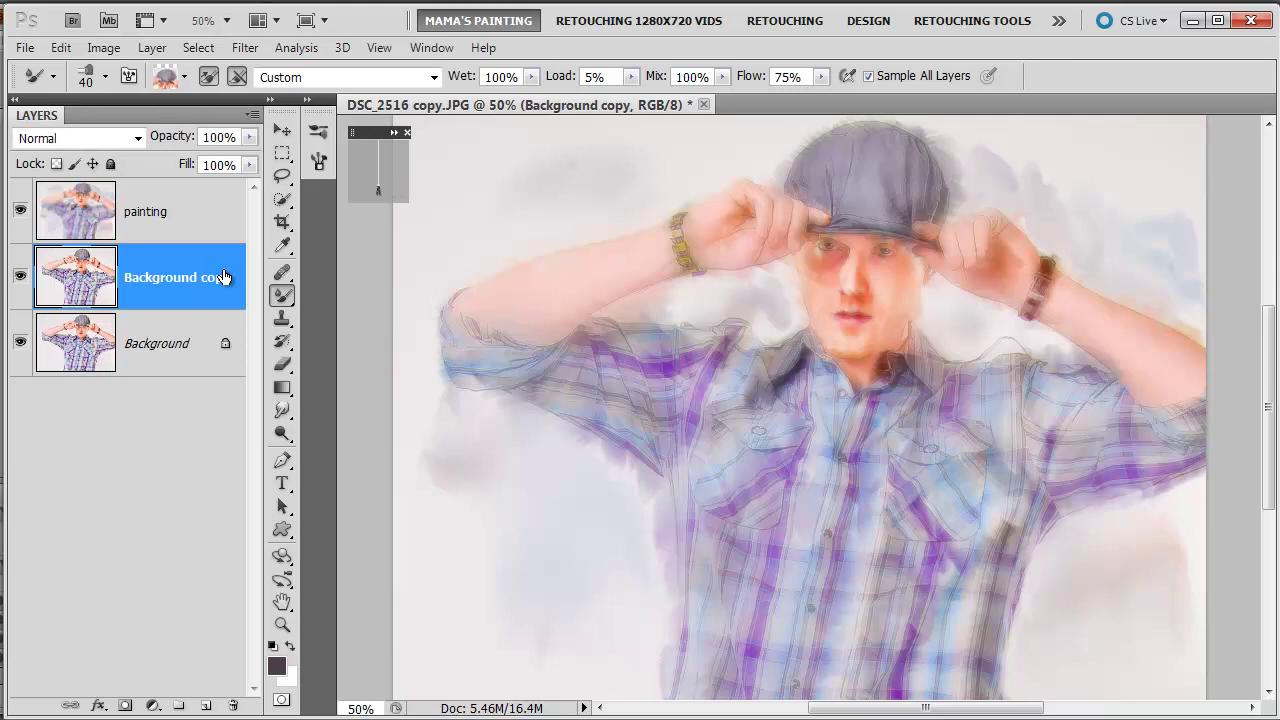
{"action": "double_click", "coordinate": [166, 277]}
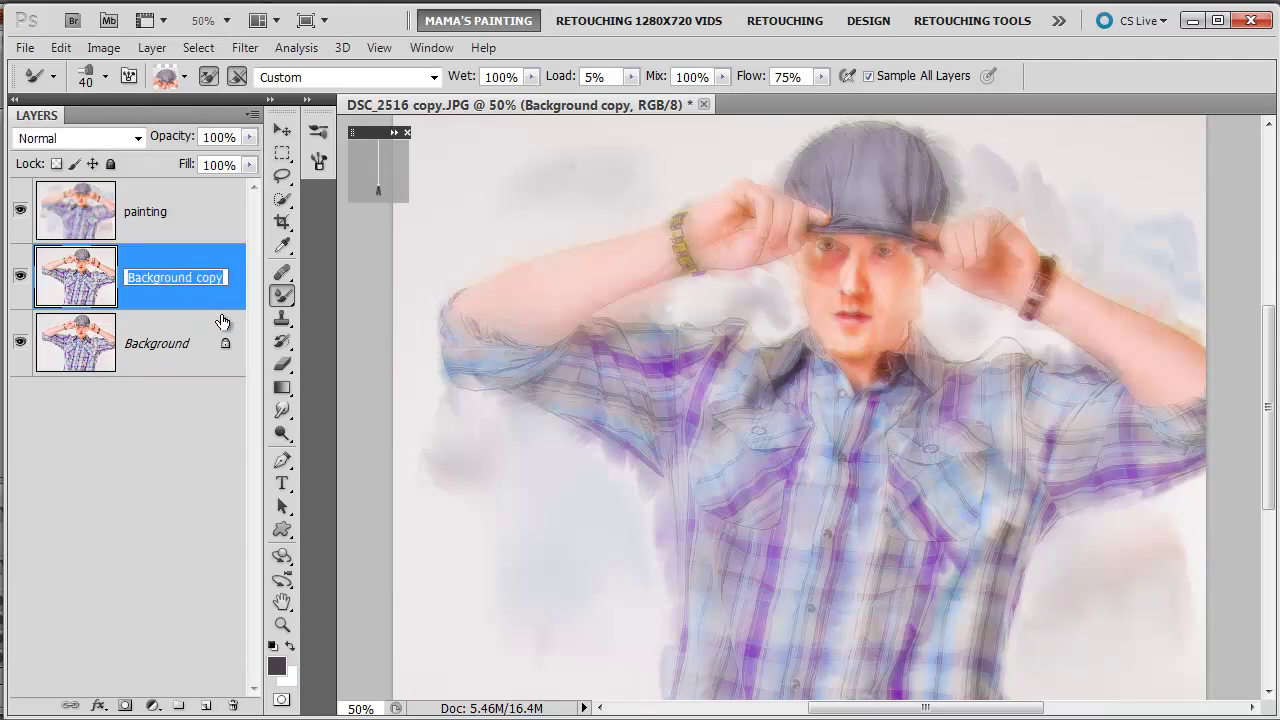
{"action": "key", "text": "BackSpace"}
{"action": "type", "text": "line and paper co"}
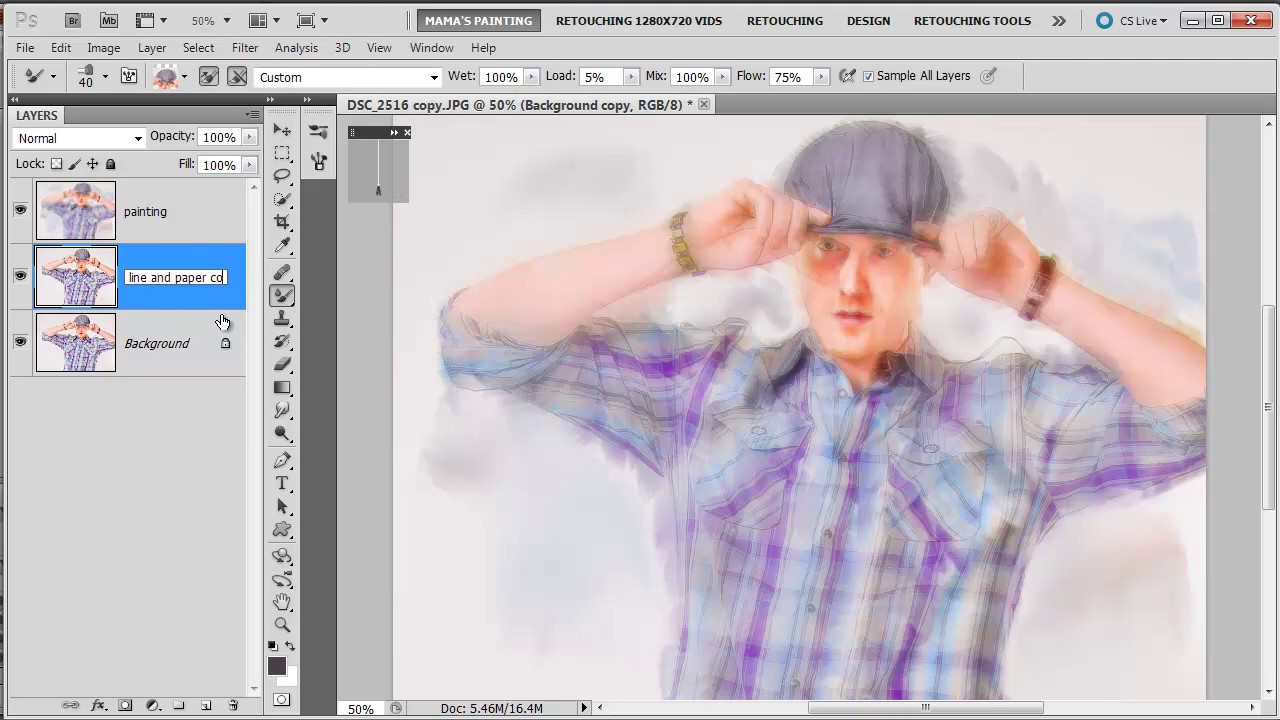
{"action": "type", "text": "lor "}
{"action": "type", "text": "layer"}
{"action": "key", "text": "Return"}
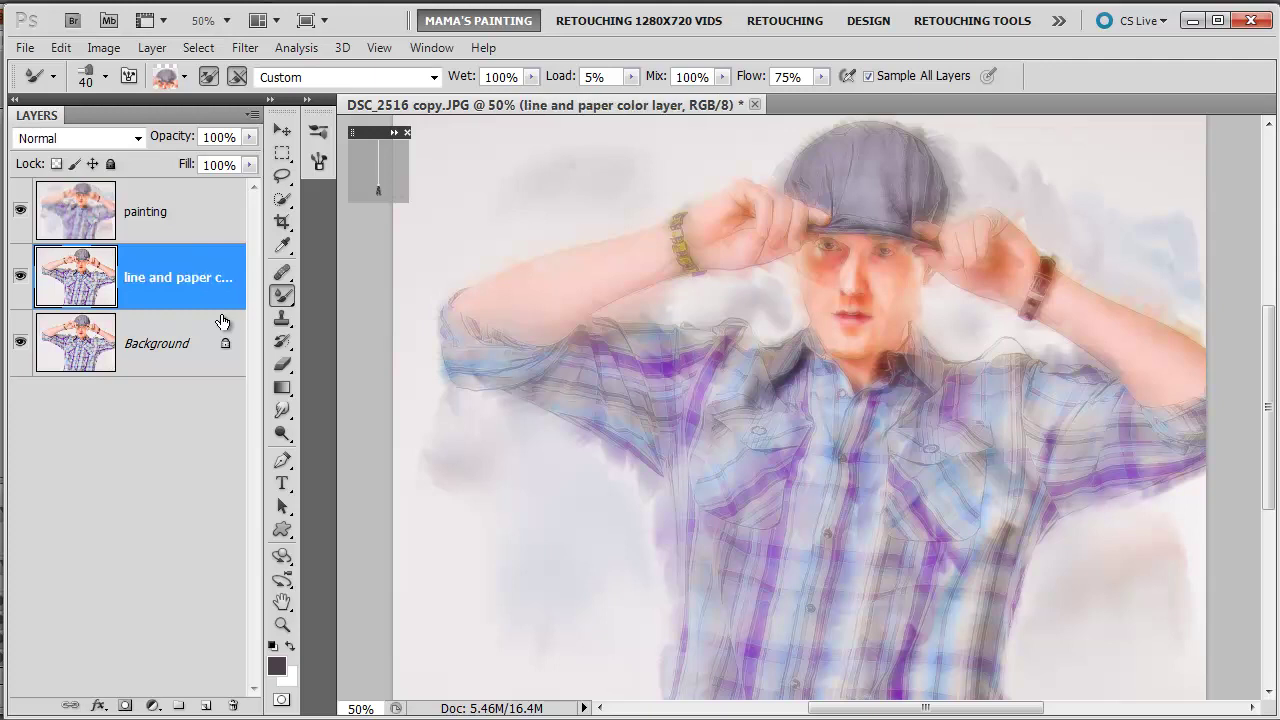
{"action": "left_click", "coordinate": [20, 213]}
{"action": "left_click", "coordinate": [20, 213]}
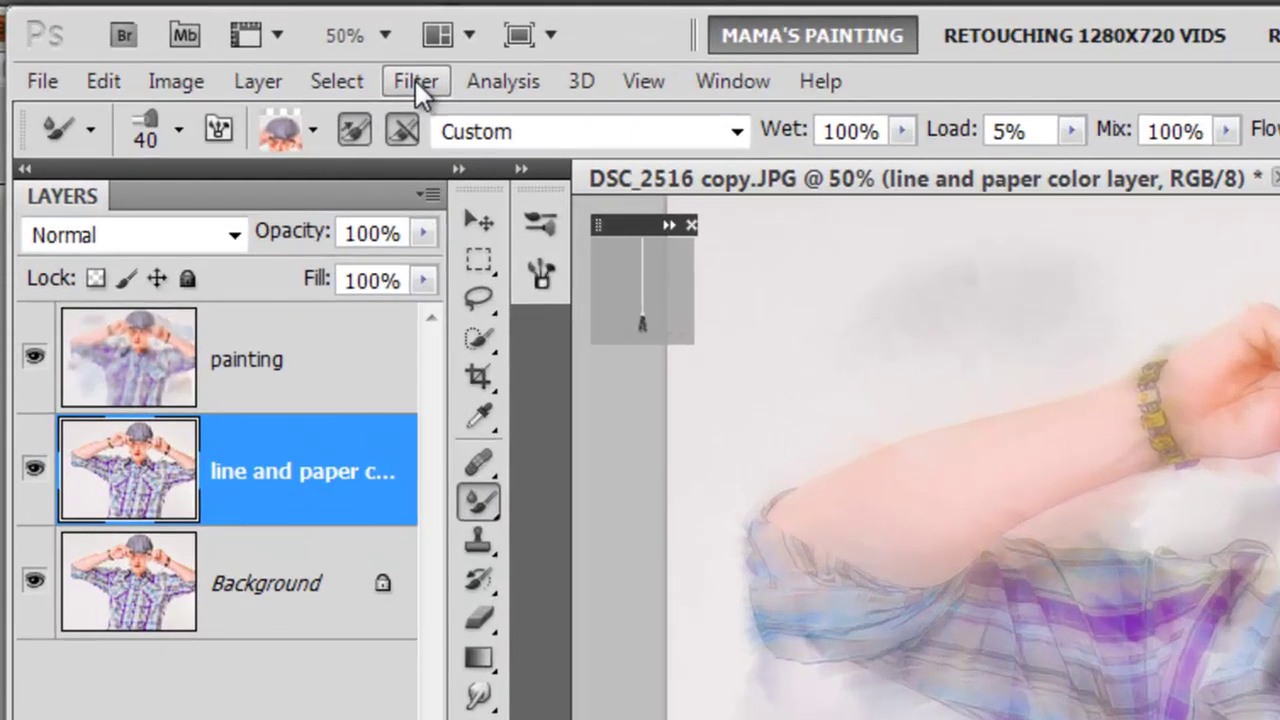
Apply Unsharp Mask with Amount 500%, Radius 1.3 and Threshold 19 to the line layer
{"action": "left_click", "coordinate": [380, 76]}
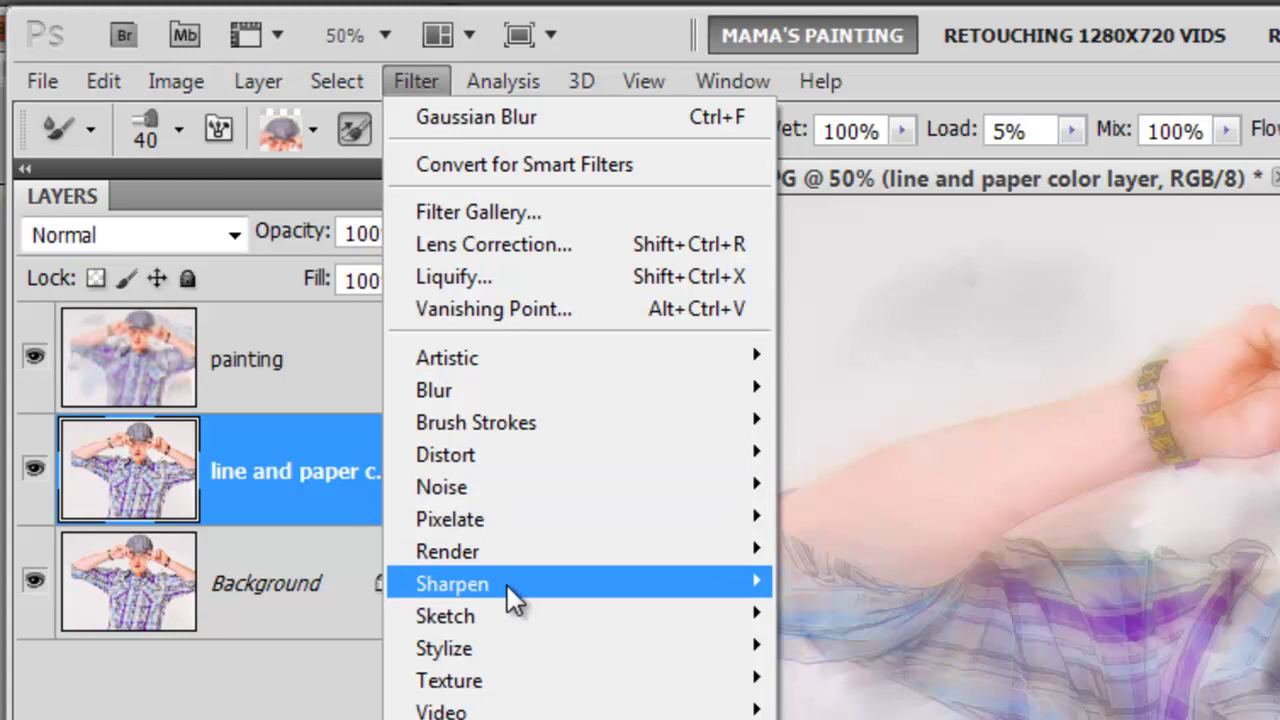
{"action": "mouse_move", "coordinate": [560, 583]}
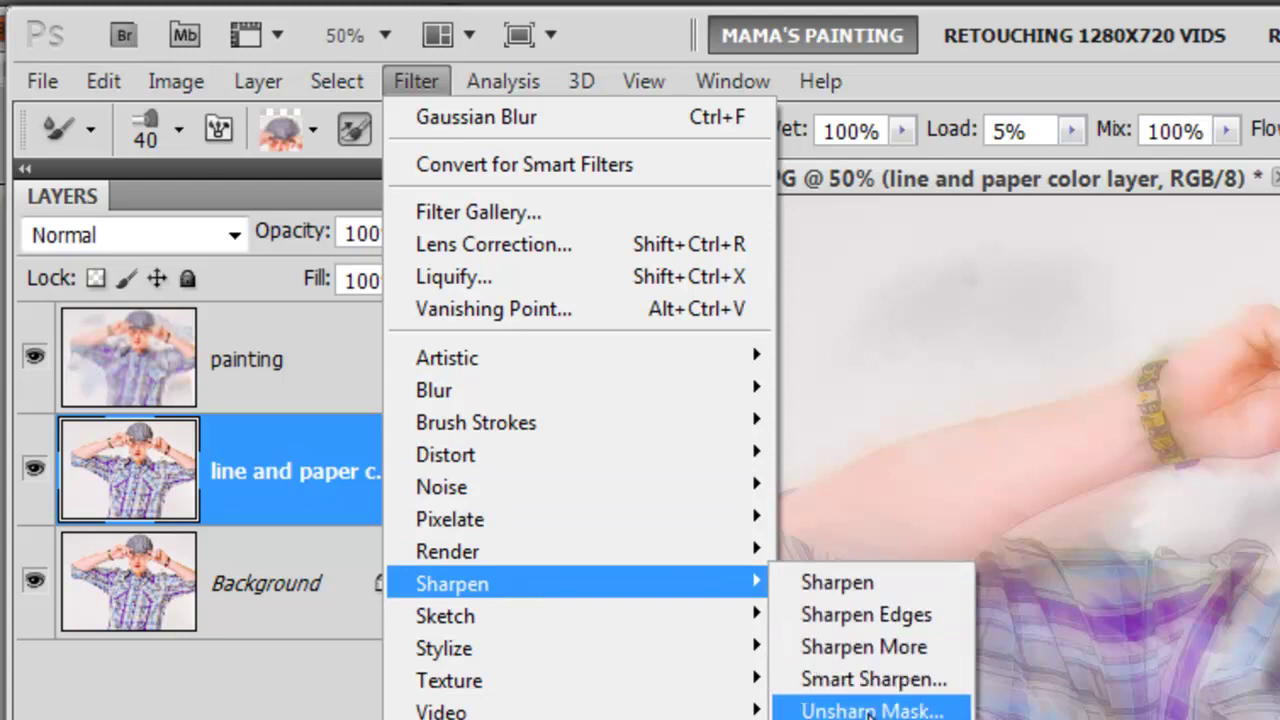
{"action": "left_click", "coordinate": [870, 710]}
{"action": "left_click_drag", "start_coordinate": [823, 361], "coordinate": [694, 282]}
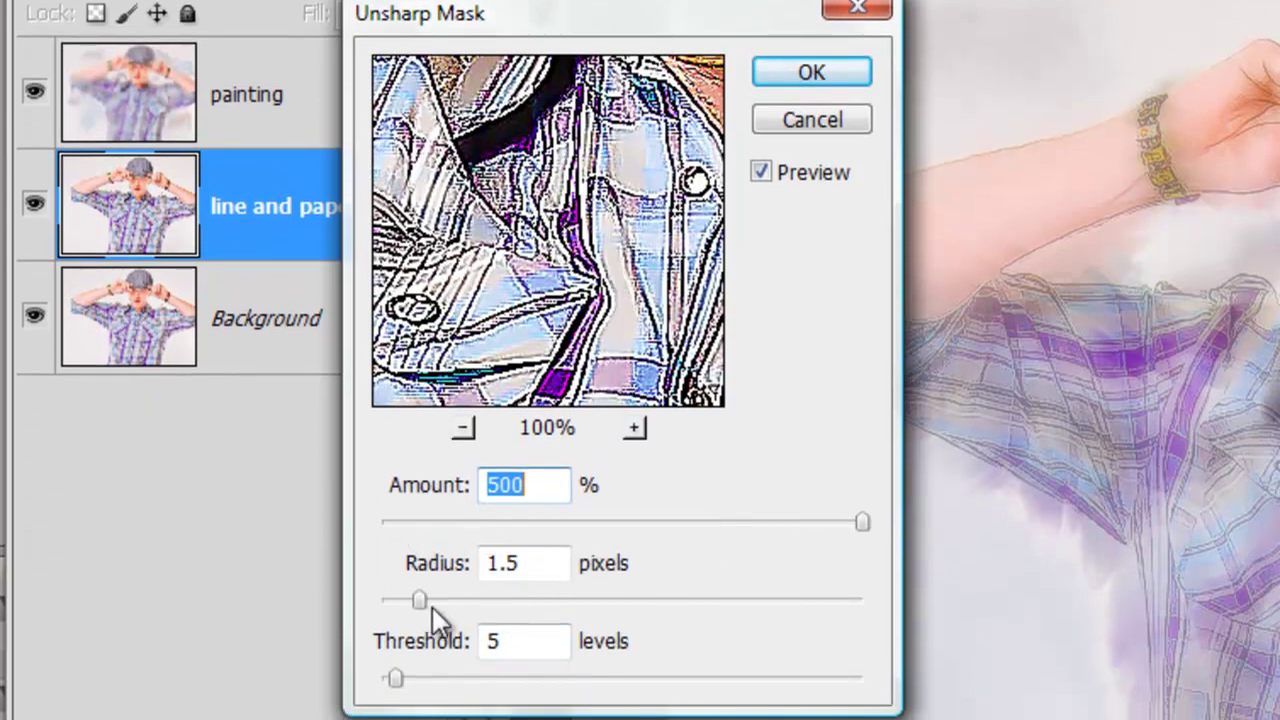
{"action": "left_click_drag", "start_coordinate": [419, 600], "coordinate": [414, 599]}
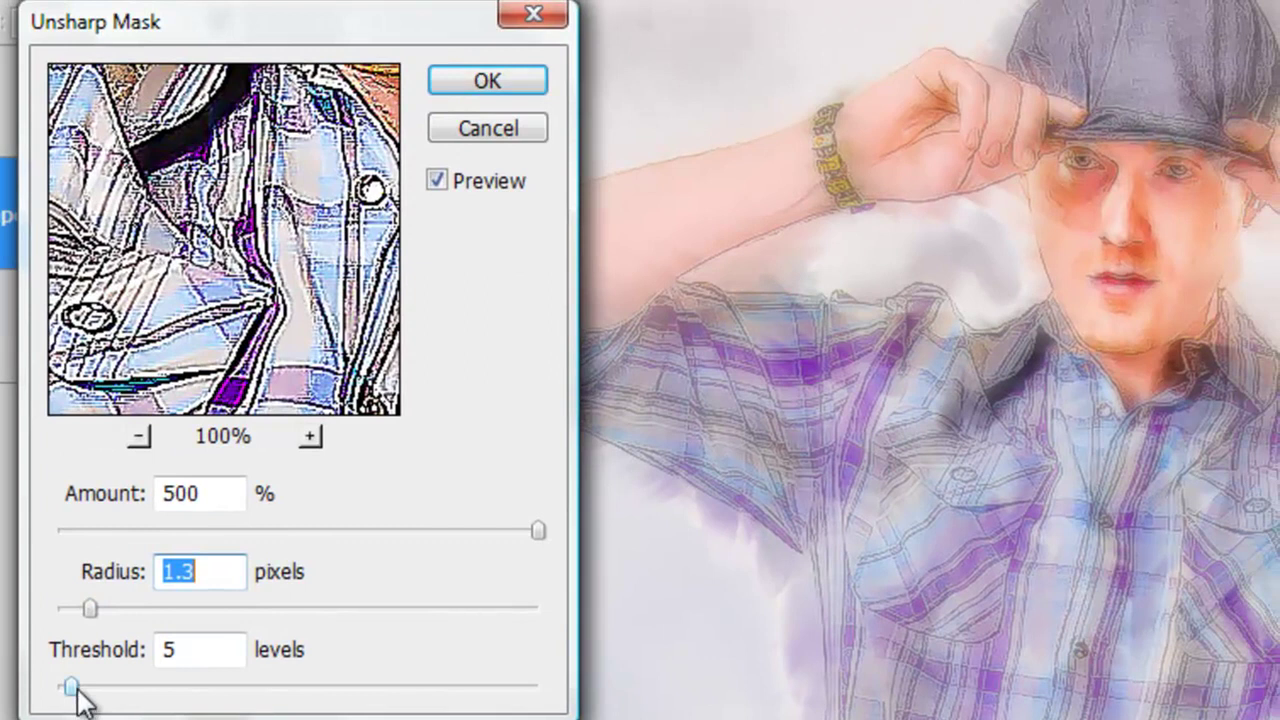
{"action": "left_click_drag", "start_coordinate": [72, 688], "coordinate": [106, 688]}
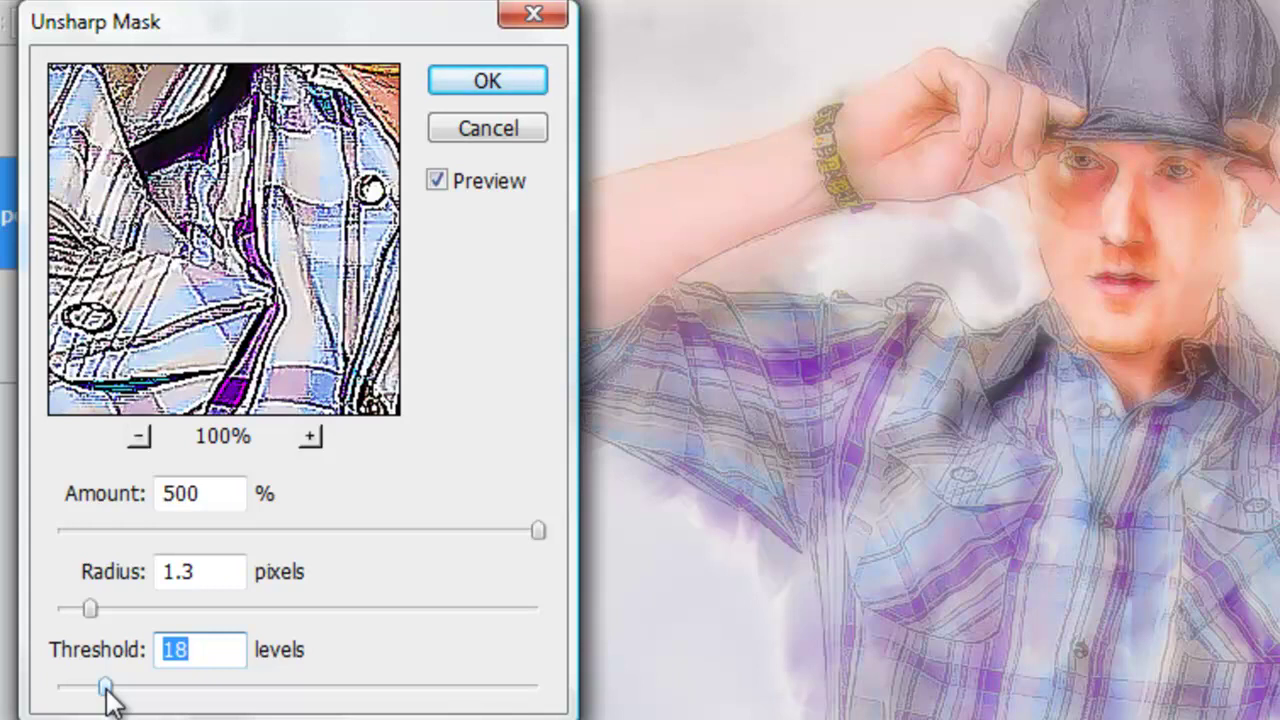
{"action": "left_click_drag", "start_coordinate": [105, 688], "coordinate": [108, 688]}
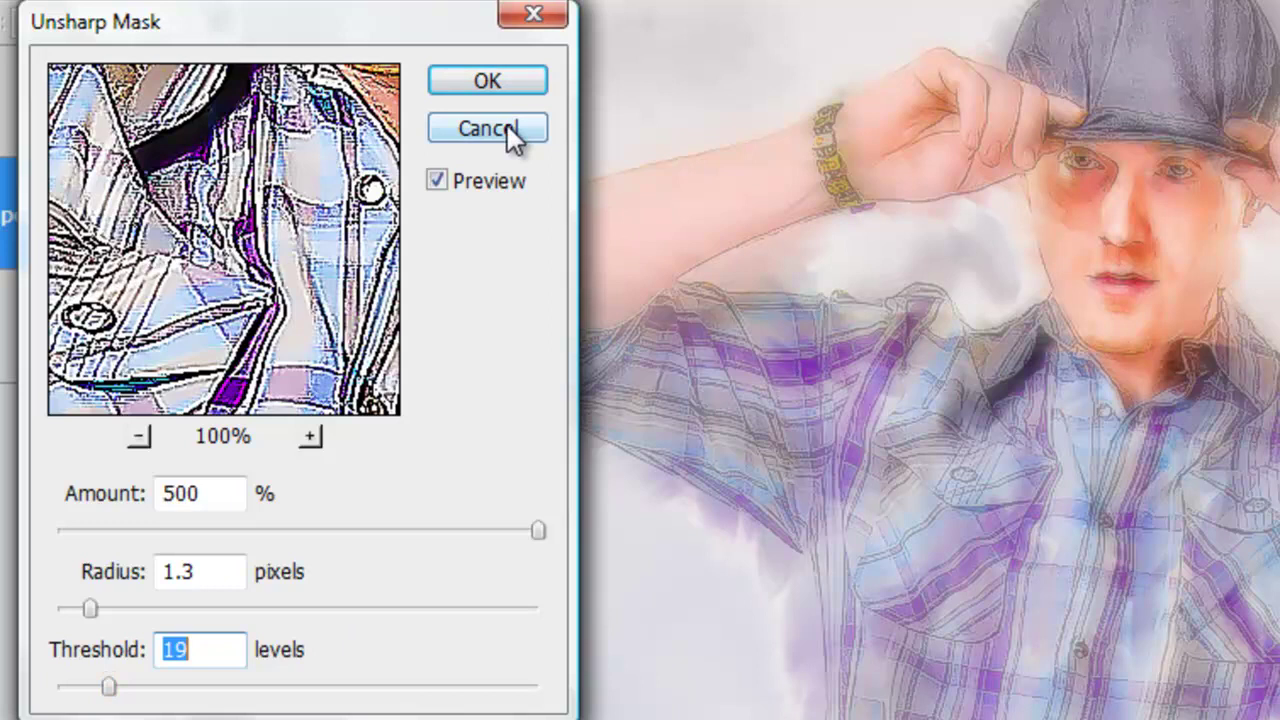
{"action": "left_click", "coordinate": [487, 88]}
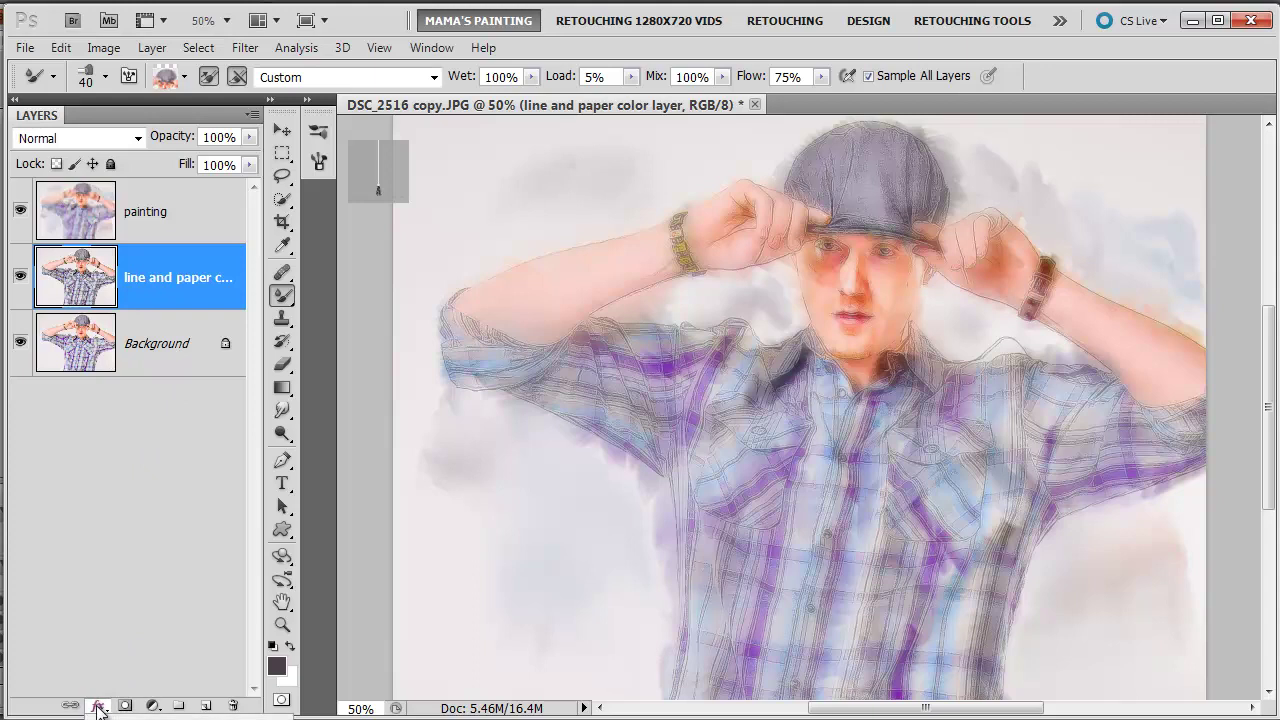
Set the layer's Color Overlay blend mode to Multiply
{"action": "left_click", "coordinate": [97, 707]}
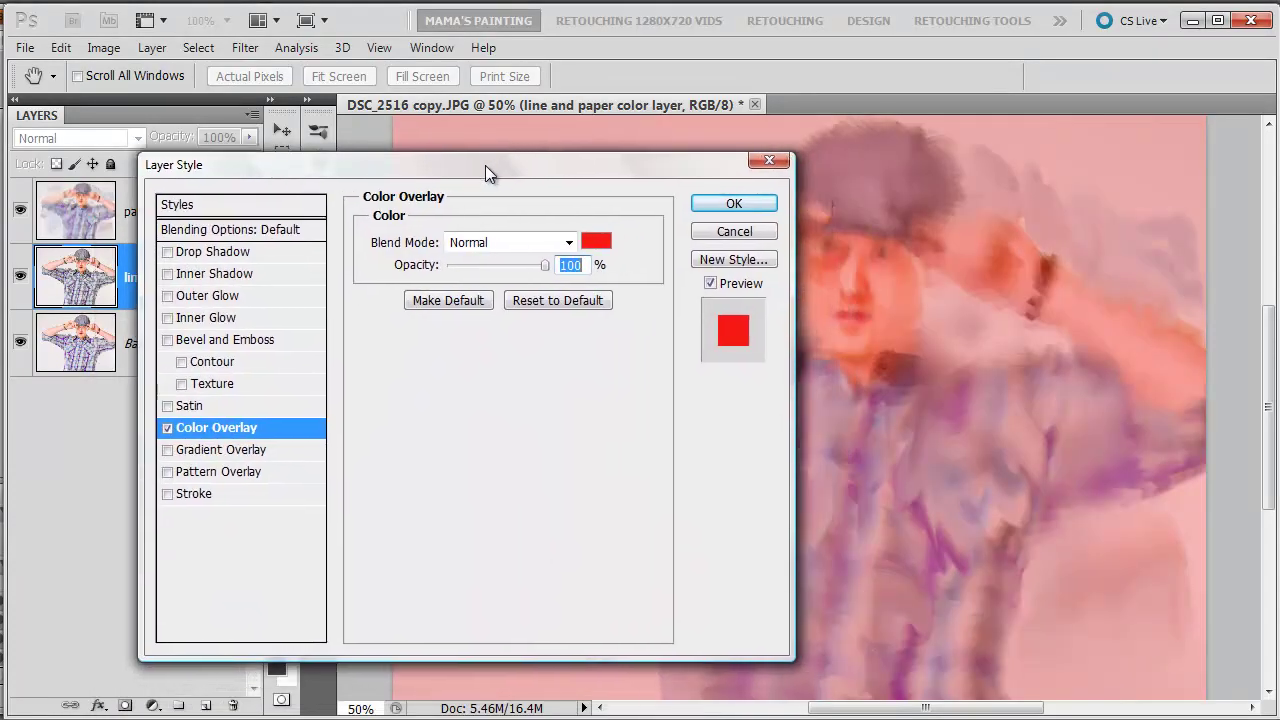
{"action": "left_click_drag", "start_coordinate": [504, 220], "coordinate": [482, 162]}
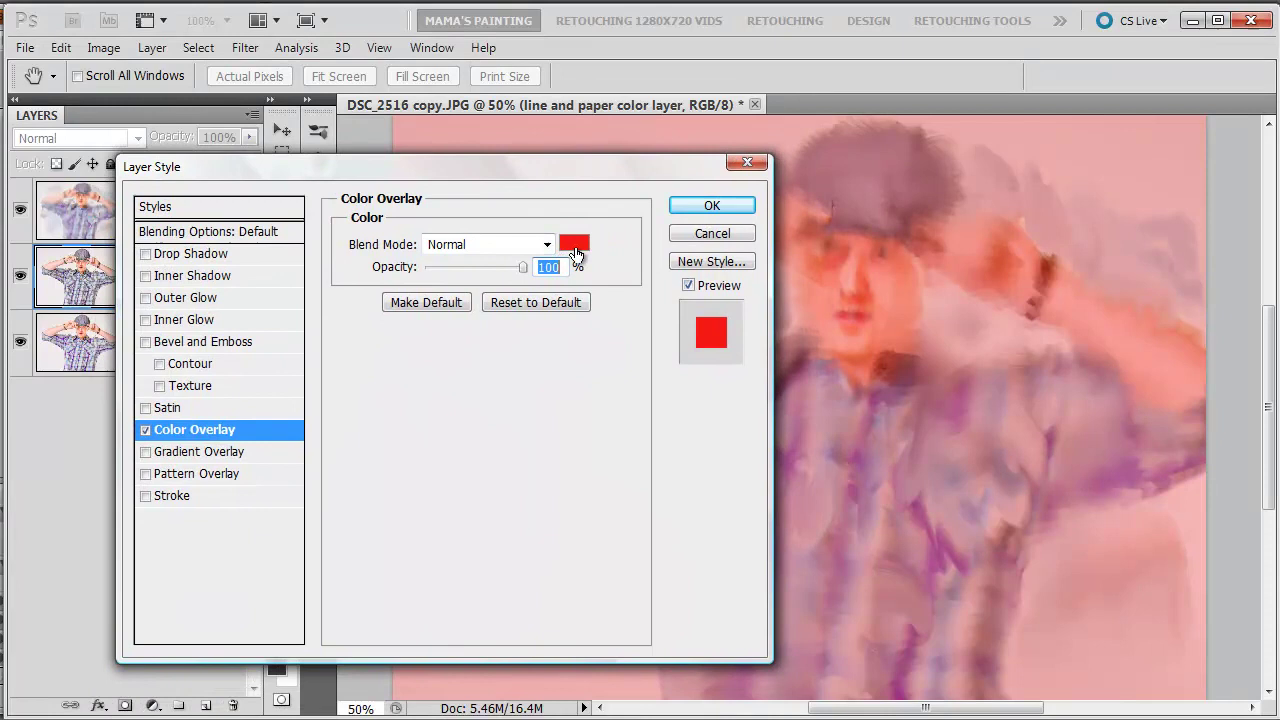
{"action": "left_click", "coordinate": [548, 243]}
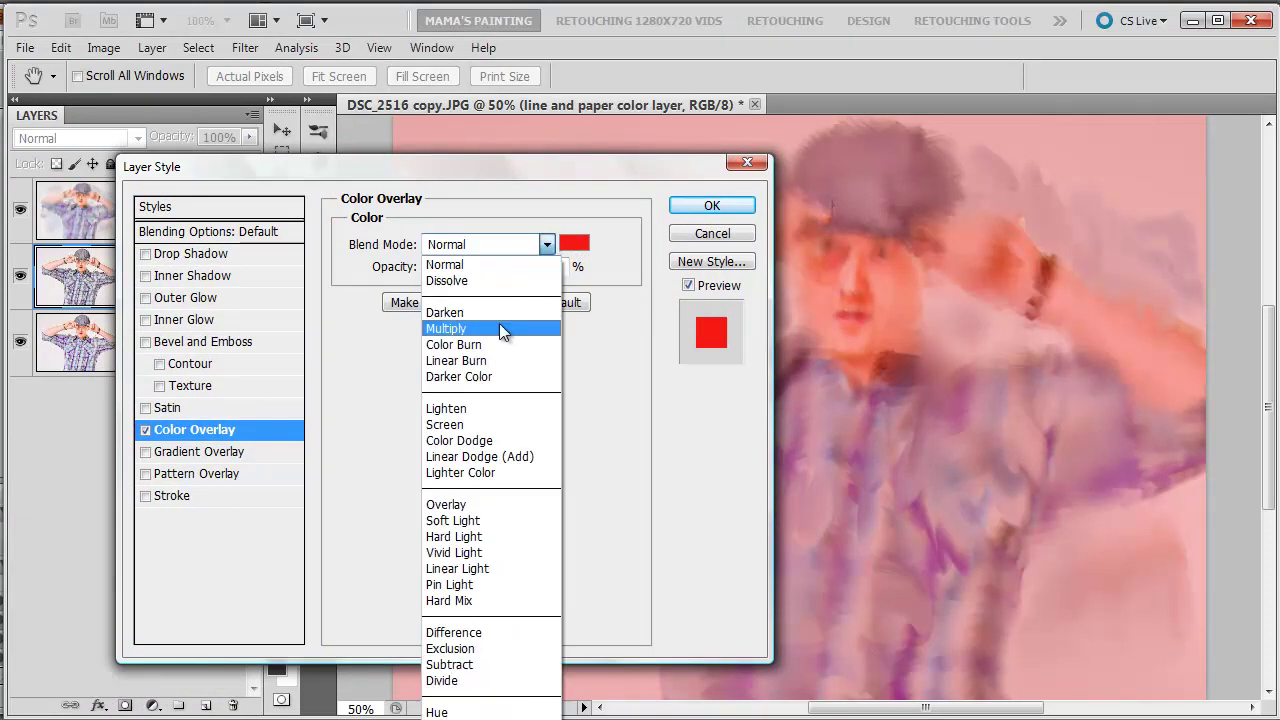
{"action": "left_click", "coordinate": [495, 328]}
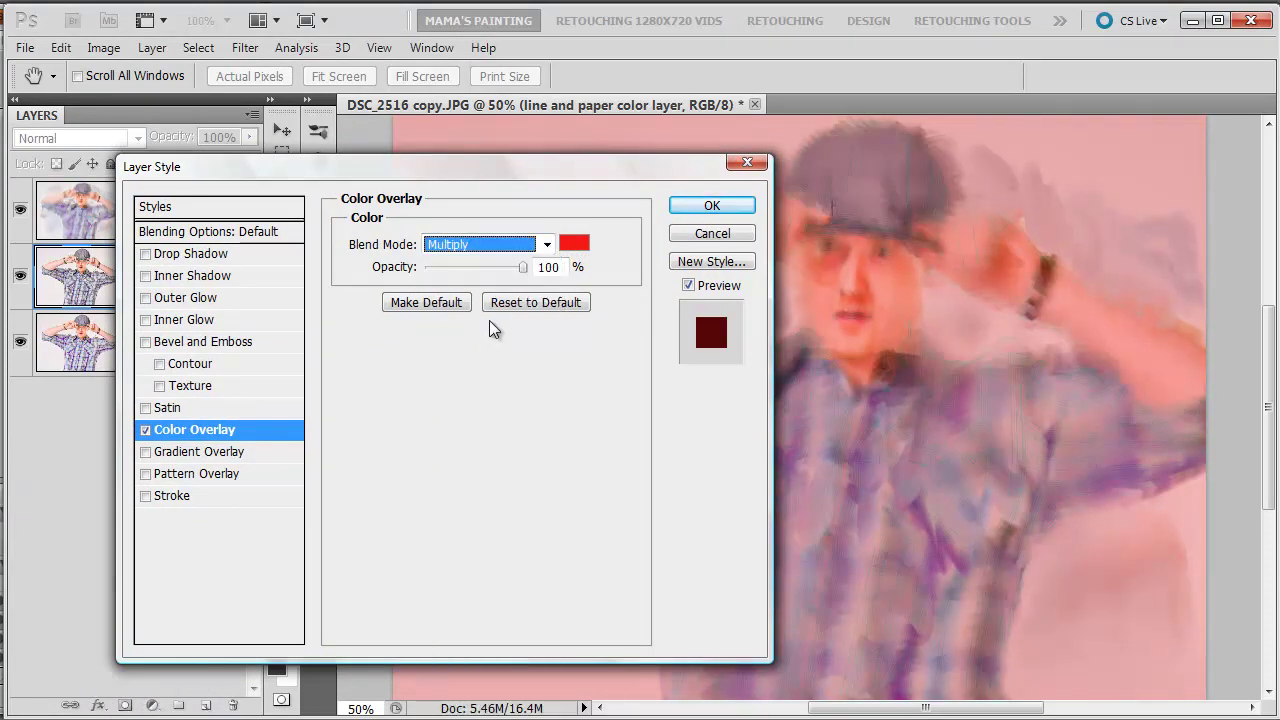
Change the overlay colour from red to a soft buff beige (about dbba8b)
{"action": "left_click", "coordinate": [573, 246]}
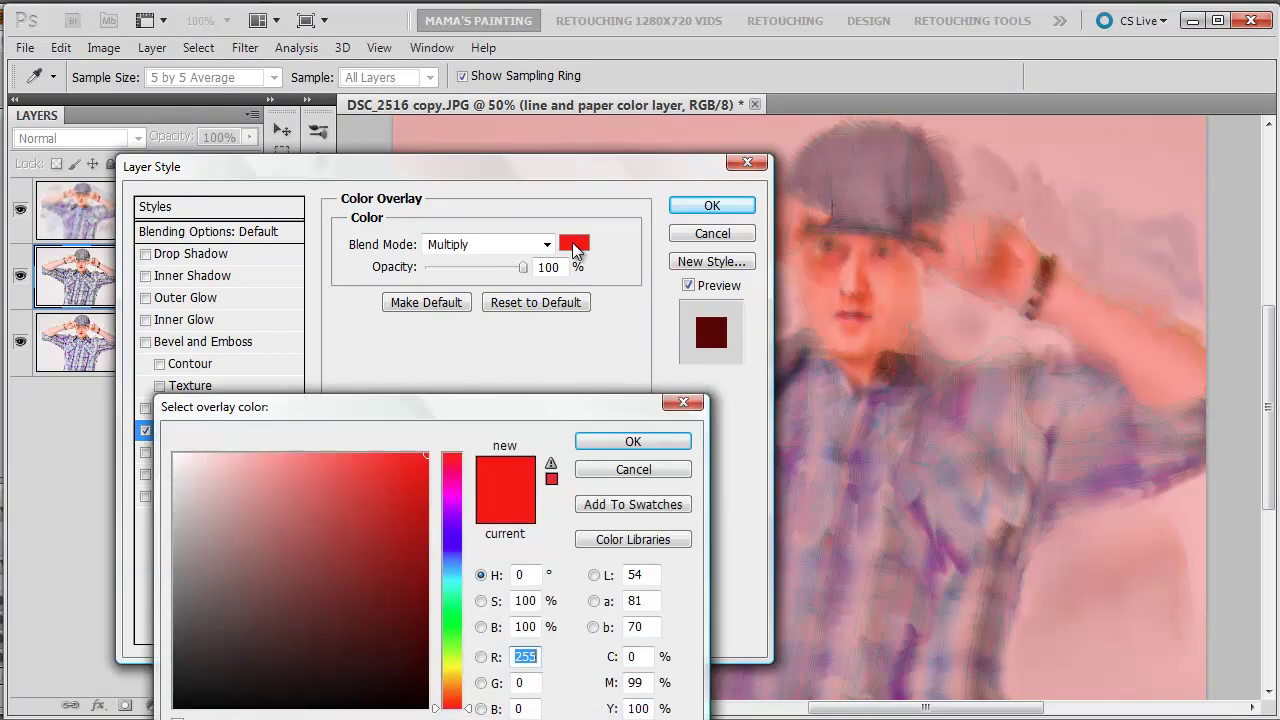
{"action": "left_click_drag", "start_coordinate": [478, 410], "coordinate": [475, 305]}
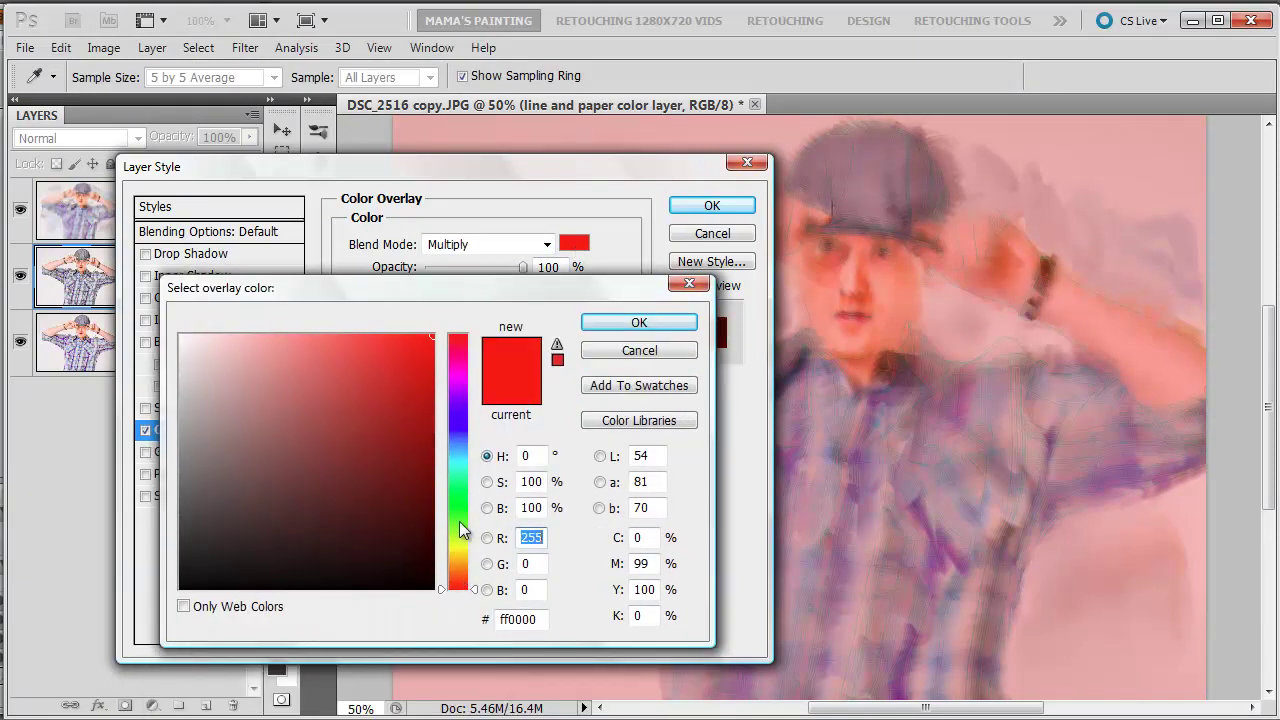
{"action": "left_click", "coordinate": [459, 554]}
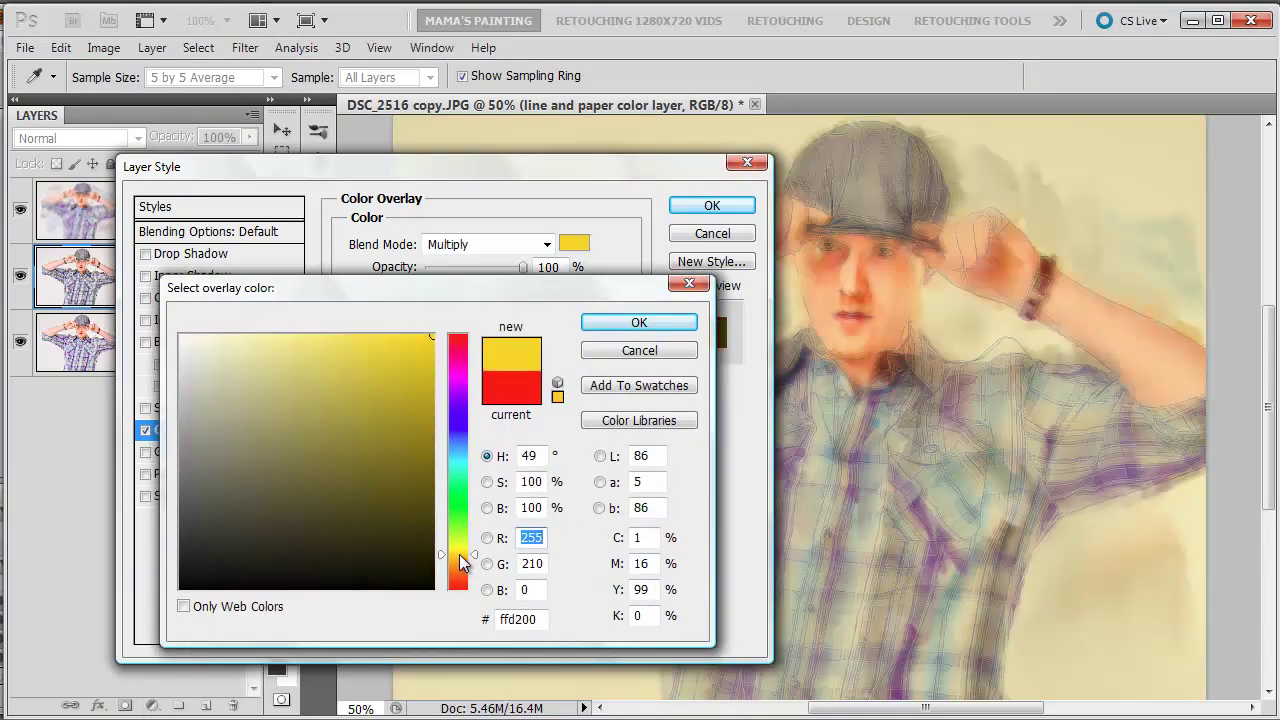
{"action": "left_click_drag", "start_coordinate": [459, 554], "coordinate": [461, 560]}
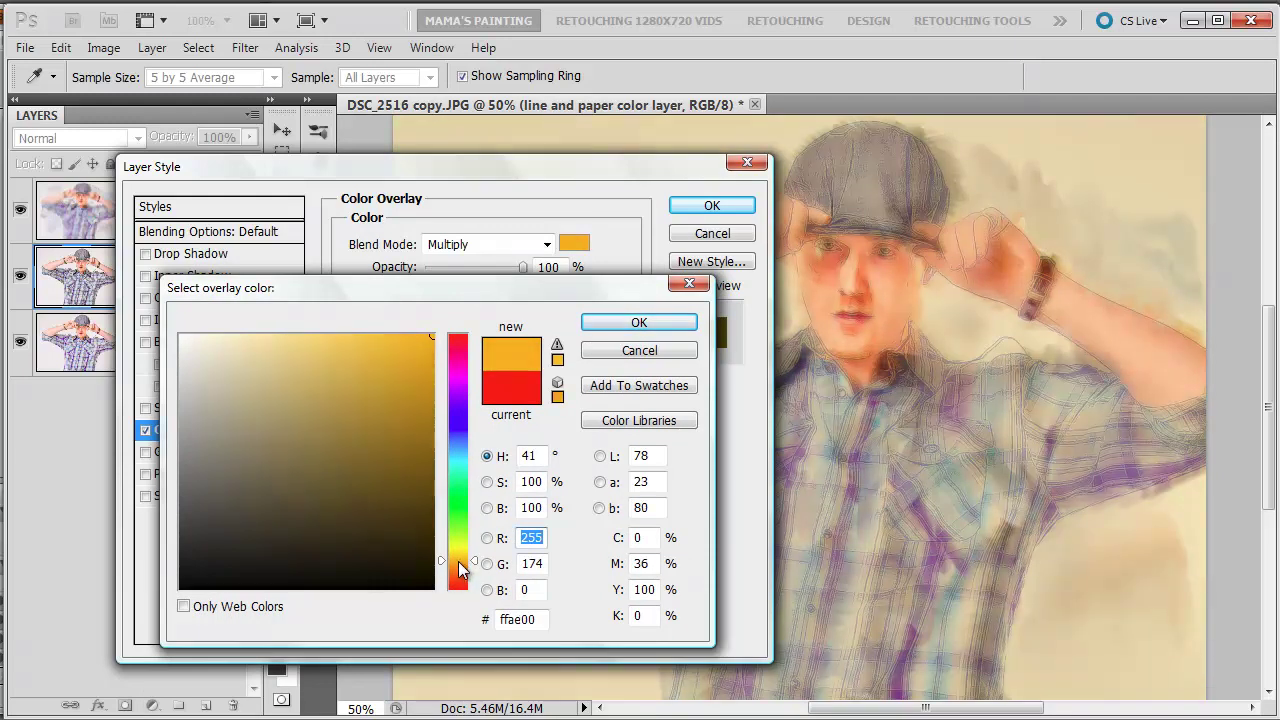
{"action": "left_click", "coordinate": [272, 370]}
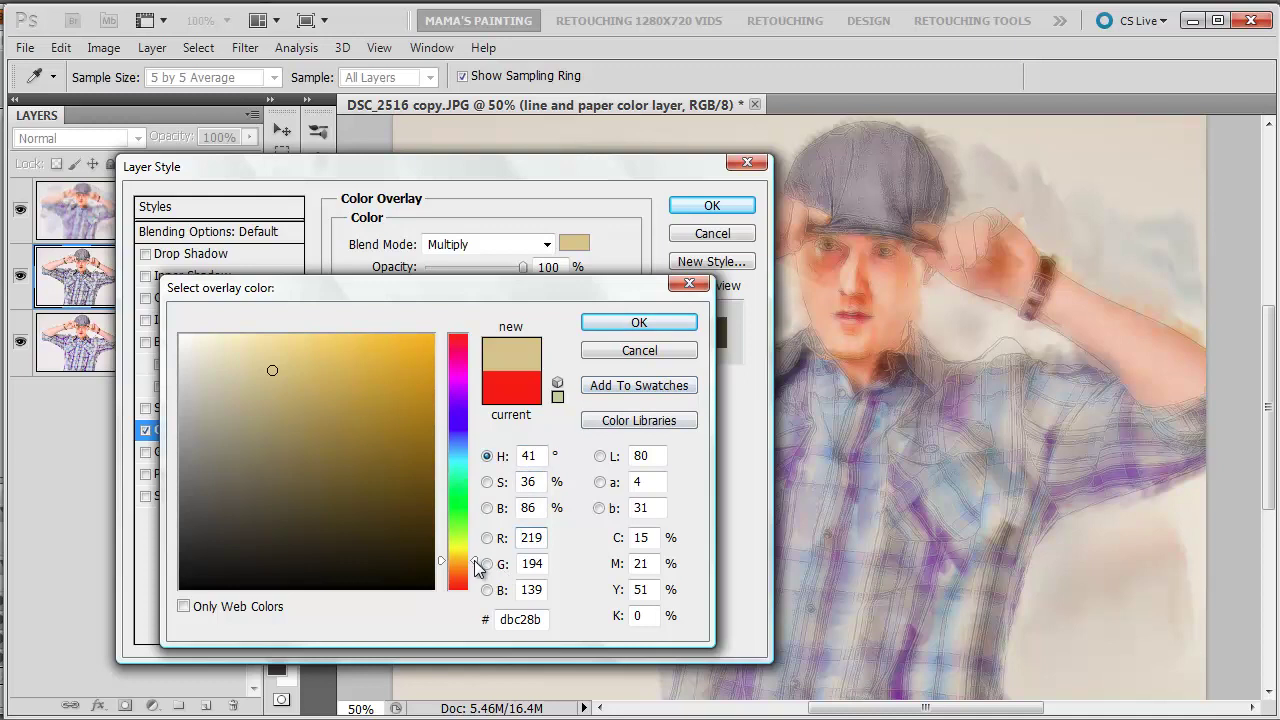
{"action": "left_click", "coordinate": [475, 564]}
{"action": "left_click_drag", "start_coordinate": [475, 567], "coordinate": [475, 566]}
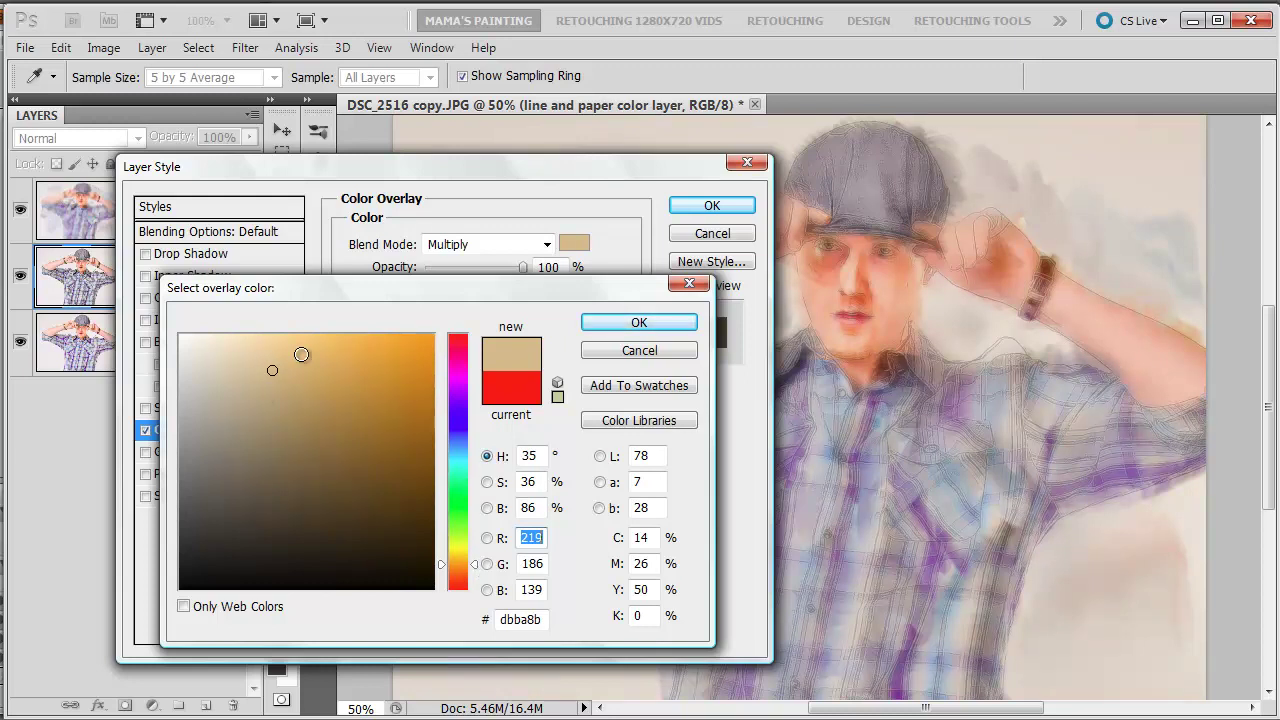
{"action": "left_click", "coordinate": [615, 321]}
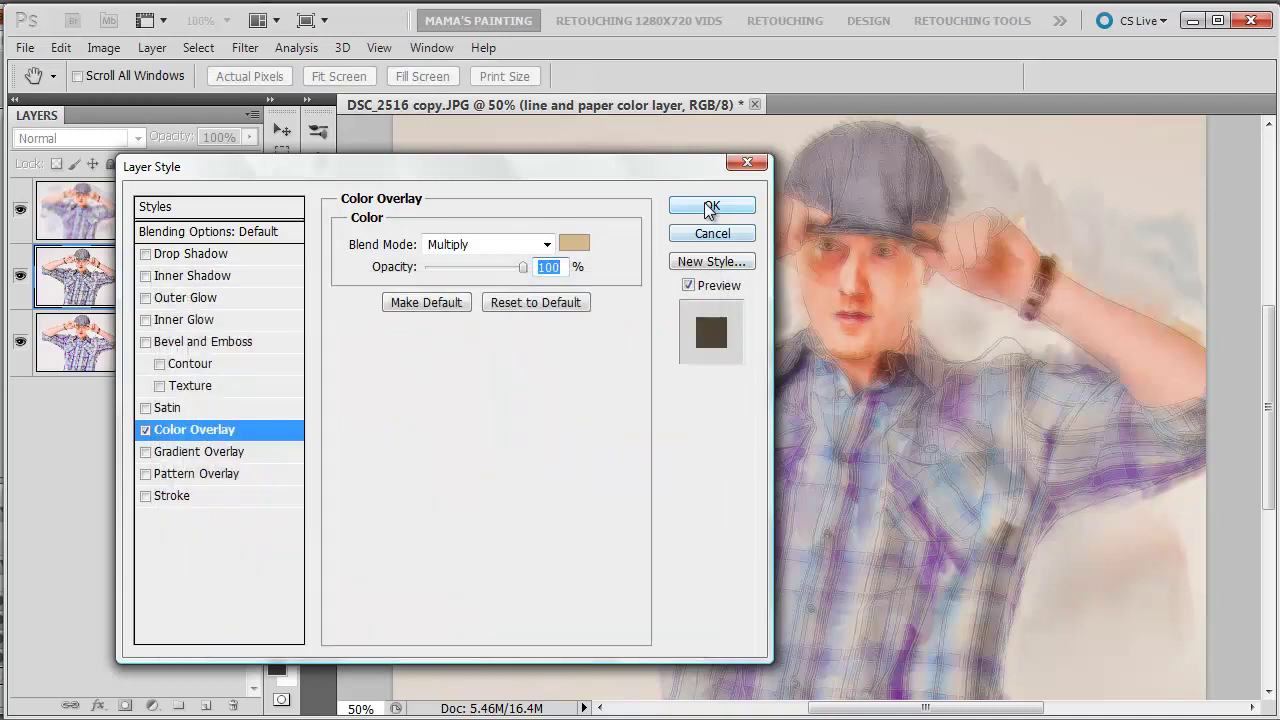
Apply the beige colour overlay and switch to the plain Lasso tool
{"action": "left_click", "coordinate": [708, 215]}
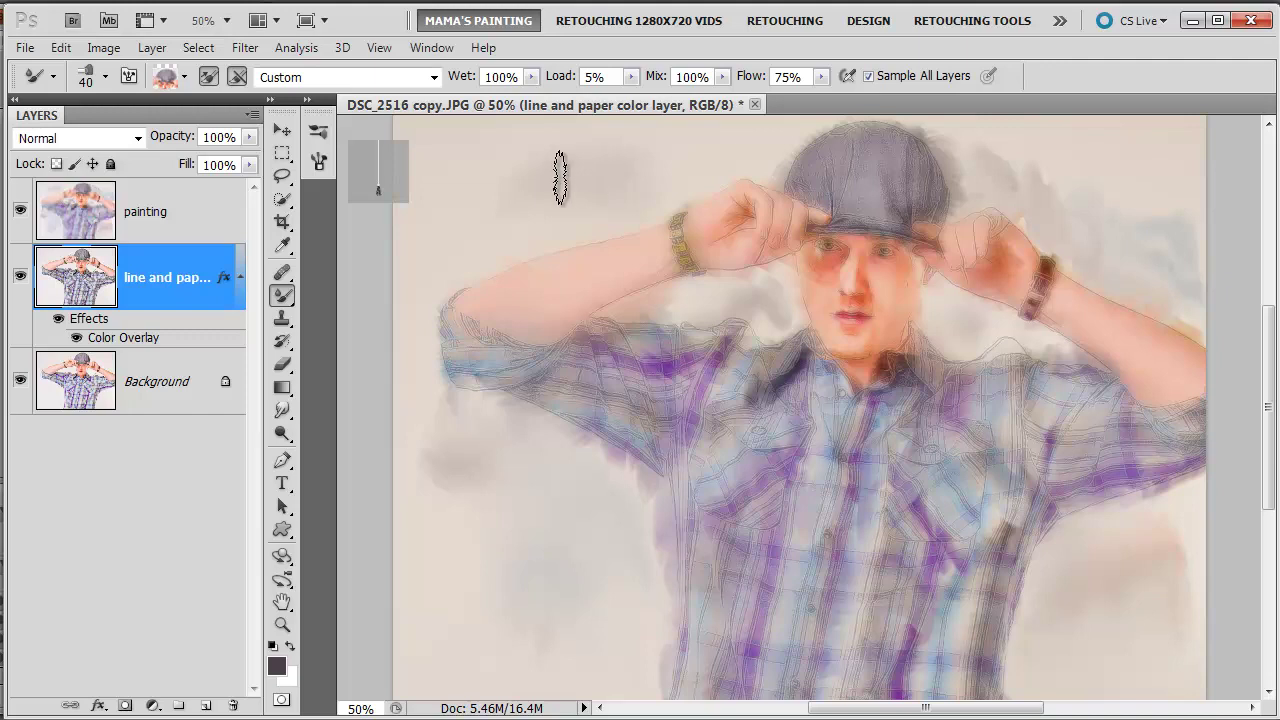
{"action": "left_click", "coordinate": [318, 162]}
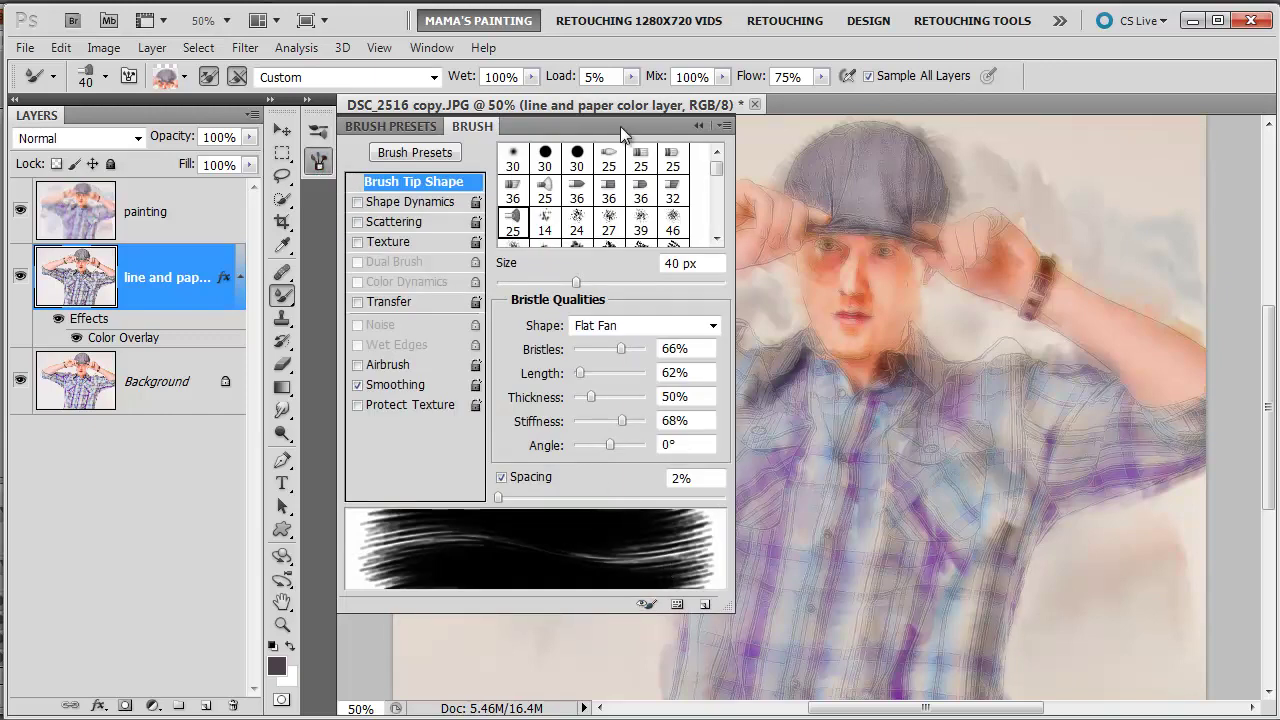
{"action": "left_click", "coordinate": [698, 126]}
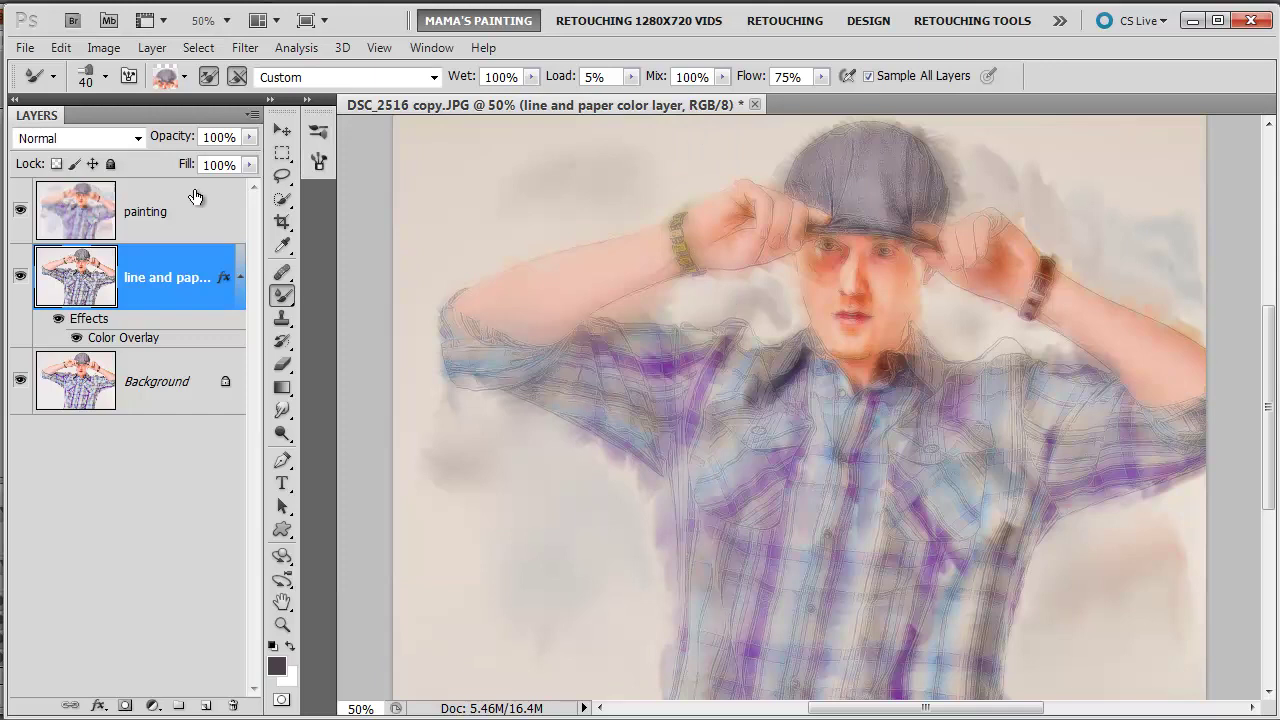
{"action": "left_click", "coordinate": [282, 176]}
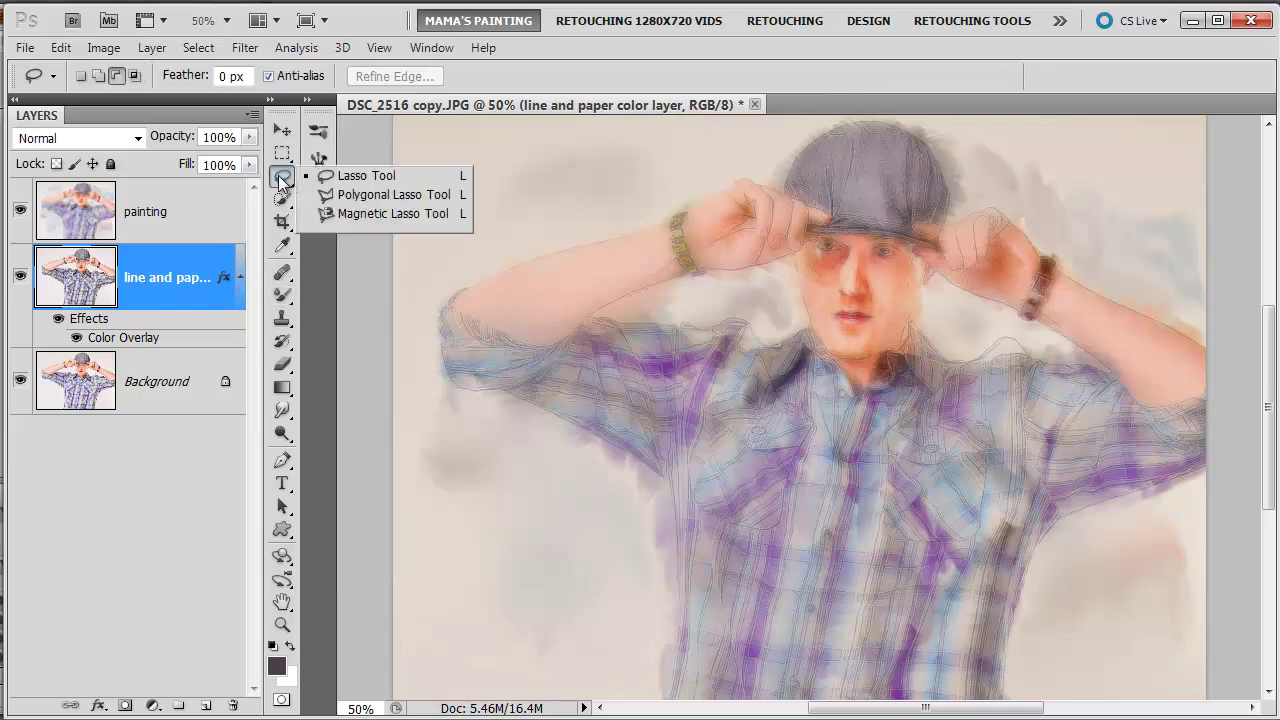
{"action": "left_click", "coordinate": [345, 176]}
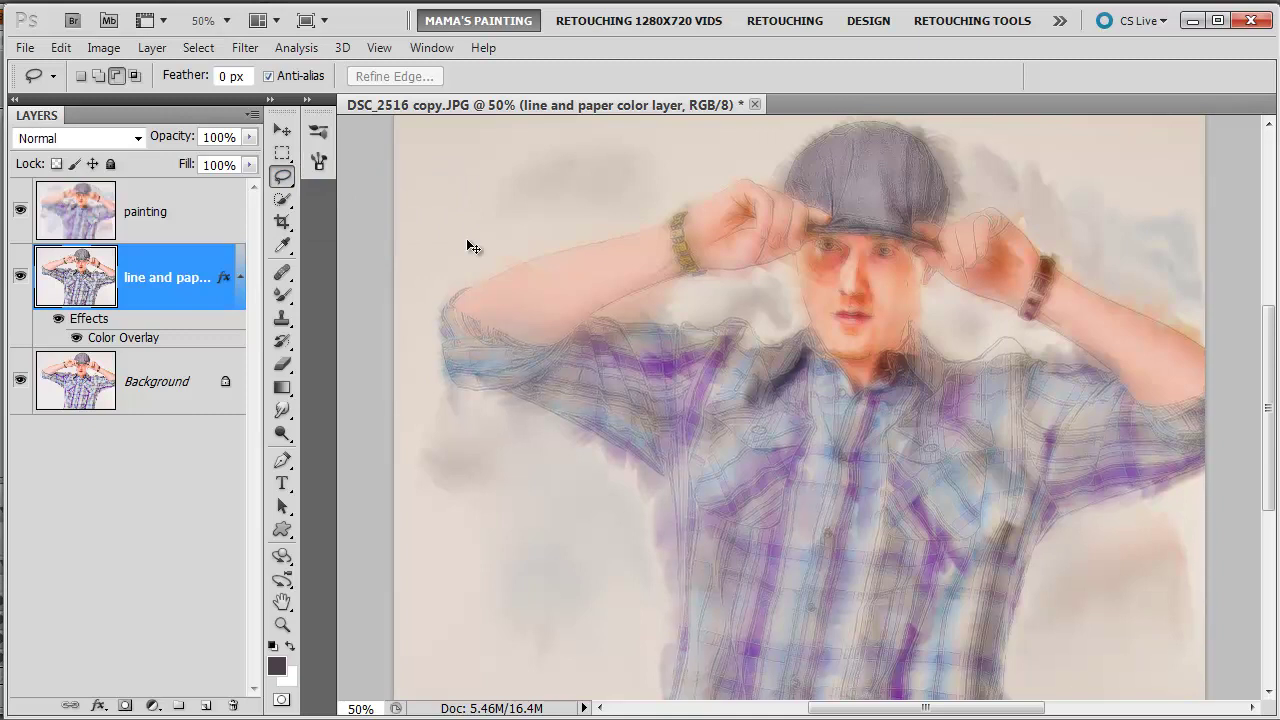
Draw a wavy freehand lasso around the portrait, Shift-adding along the right and bottom
{"action": "key", "text": "ctrl+minus"}
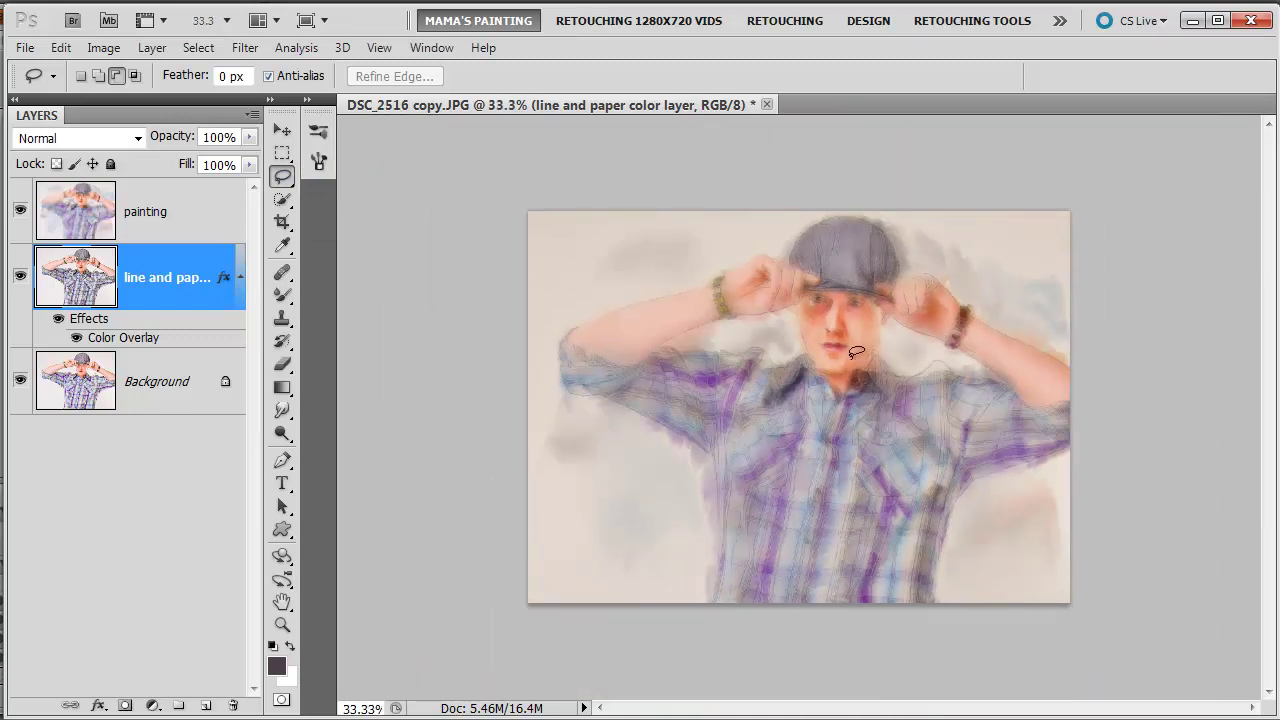
{"action": "mouse_move", "coordinate": [589, 564]}
{"action": "left_mouse_down"}
{"action": "mouse_move", "coordinate": [573, 266]}
{"action": "mouse_move", "coordinate": [617, 225]}
{"action": "mouse_move", "coordinate": [1020, 233]}
{"action": "mouse_move", "coordinate": [1063, 334]}
{"action": "mouse_move", "coordinate": [1034, 414]}
{"action": "left_mouse_up"}
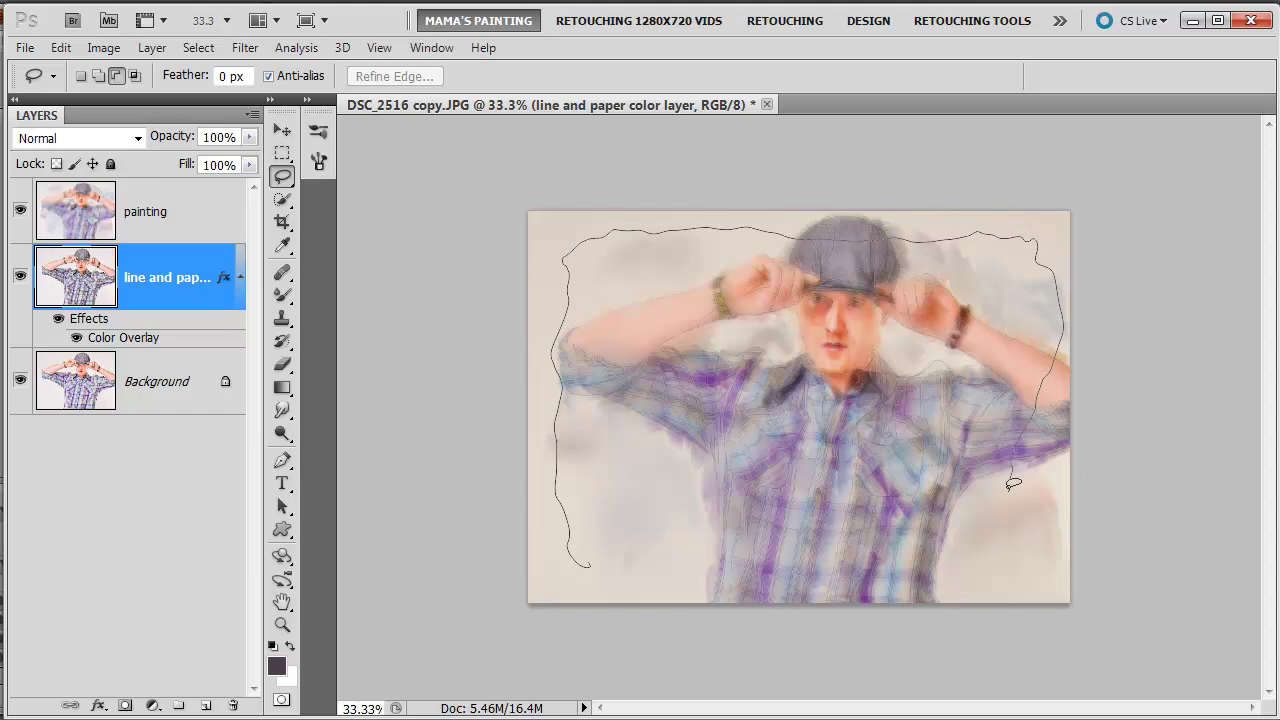
{"action": "mouse_move", "coordinate": [1025, 540]}
{"action": "left_mouse_down"}
{"action": "mouse_move", "coordinate": [978, 574]}
{"action": "mouse_move", "coordinate": [727, 561]}
{"action": "mouse_move", "coordinate": [592, 578]}
{"action": "left_mouse_up"}
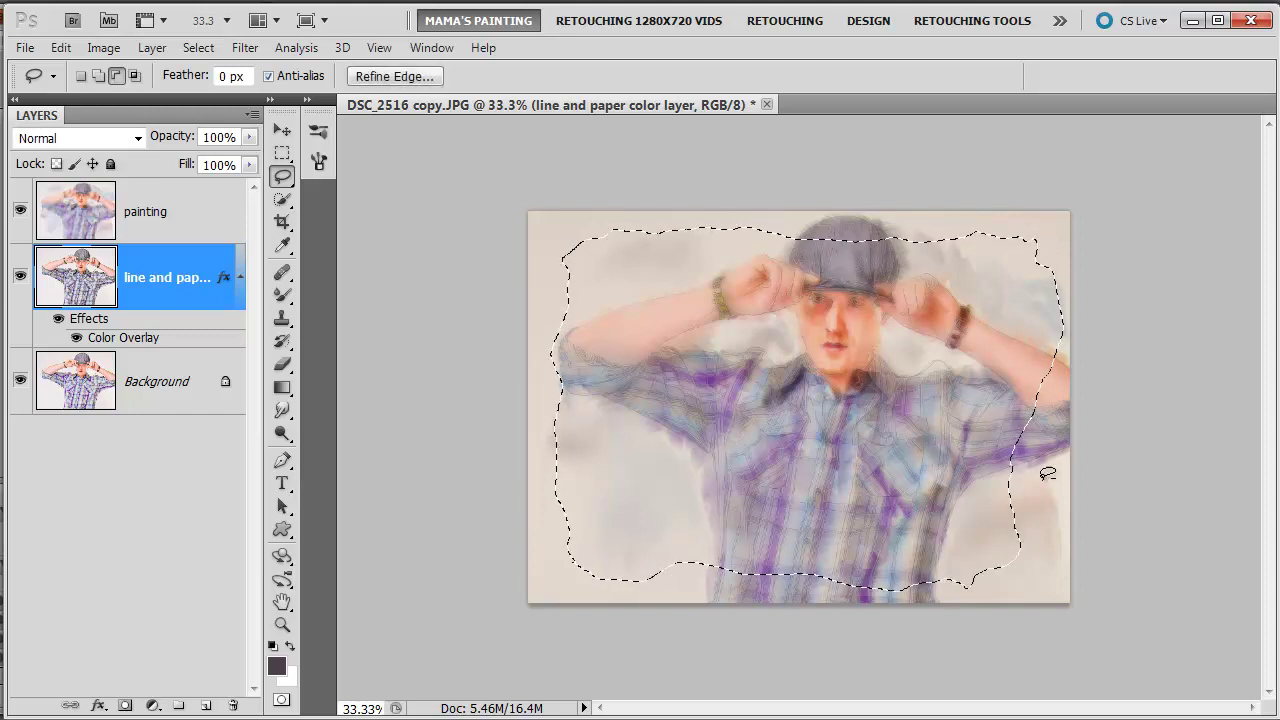
{"action": "key", "text": "shift"}
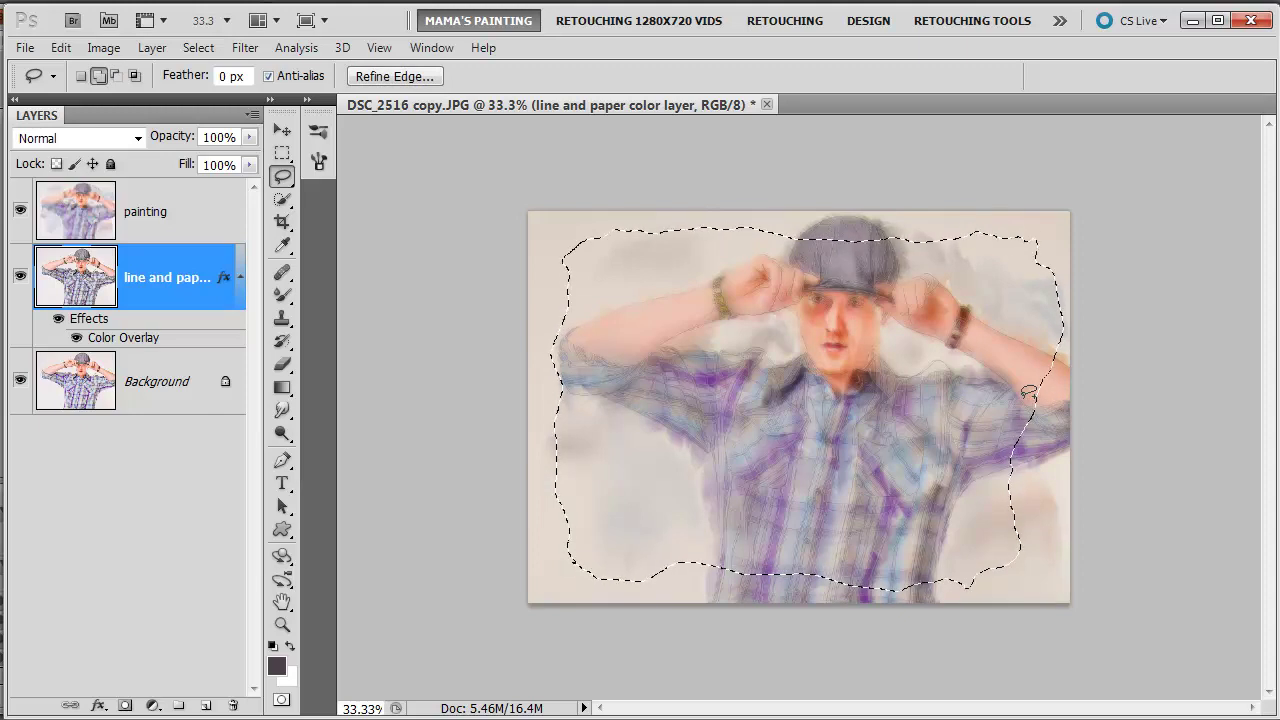
{"action": "mouse_move", "coordinate": [1028, 460]}
{"action": "left_mouse_down"}
{"action": "mouse_move", "coordinate": [1048, 565]}
{"action": "mouse_move", "coordinate": [968, 580]}
{"action": "left_mouse_up"}
{"action": "left_click_drag", "start_coordinate": [916, 546], "coordinate": [918, 548]}
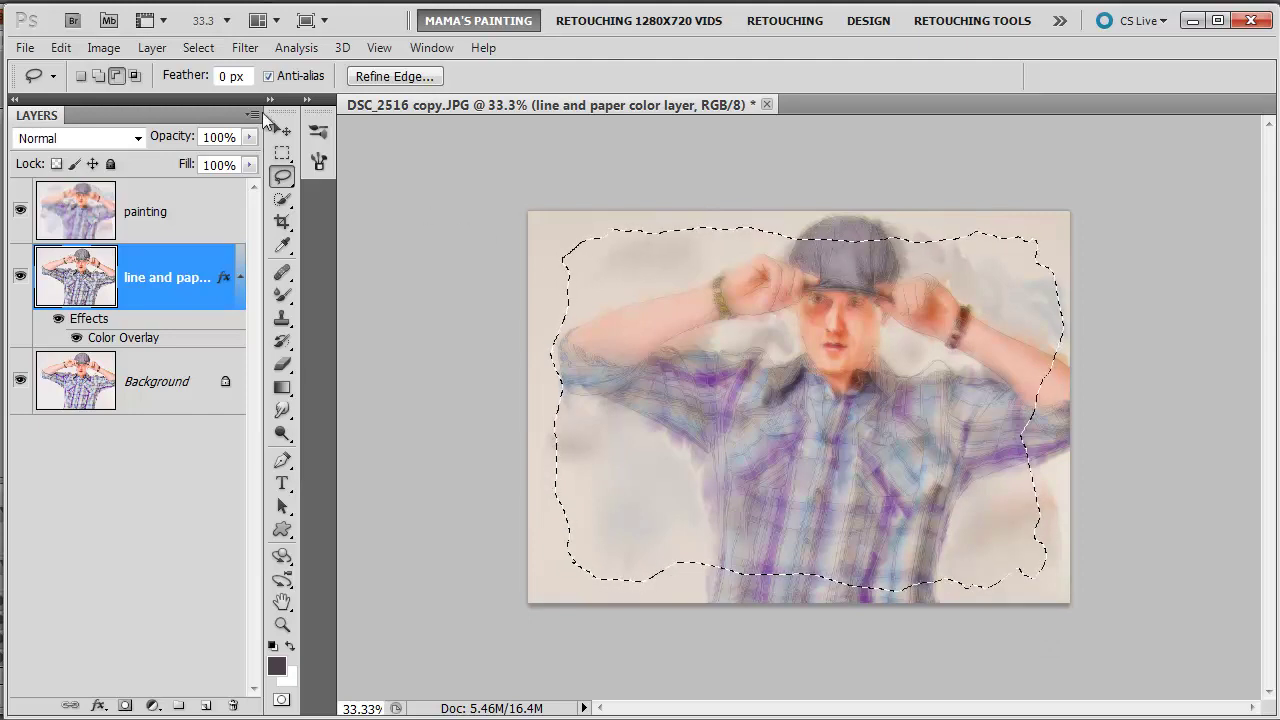
Invert the wavy selection to the outer margin, with the painting layer active
{"action": "left_click", "coordinate": [204, 46]}
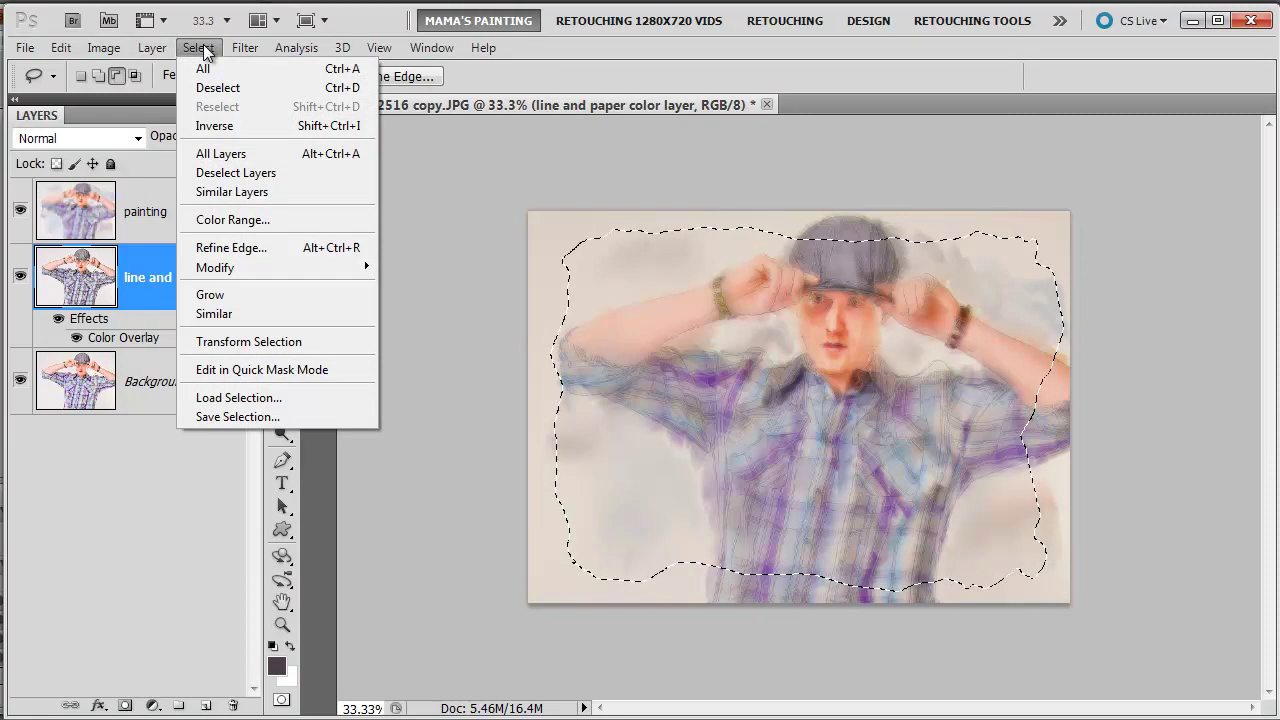
{"action": "left_click", "coordinate": [215, 126]}
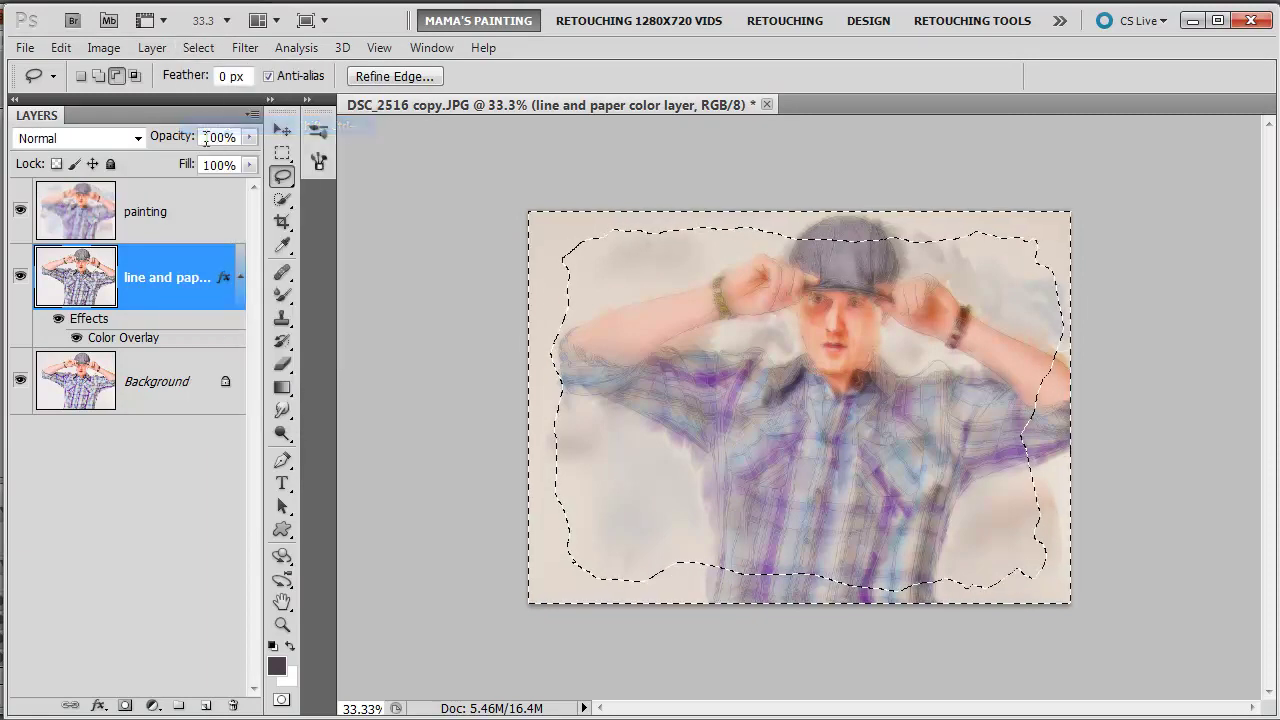
{"action": "left_click", "coordinate": [178, 212]}
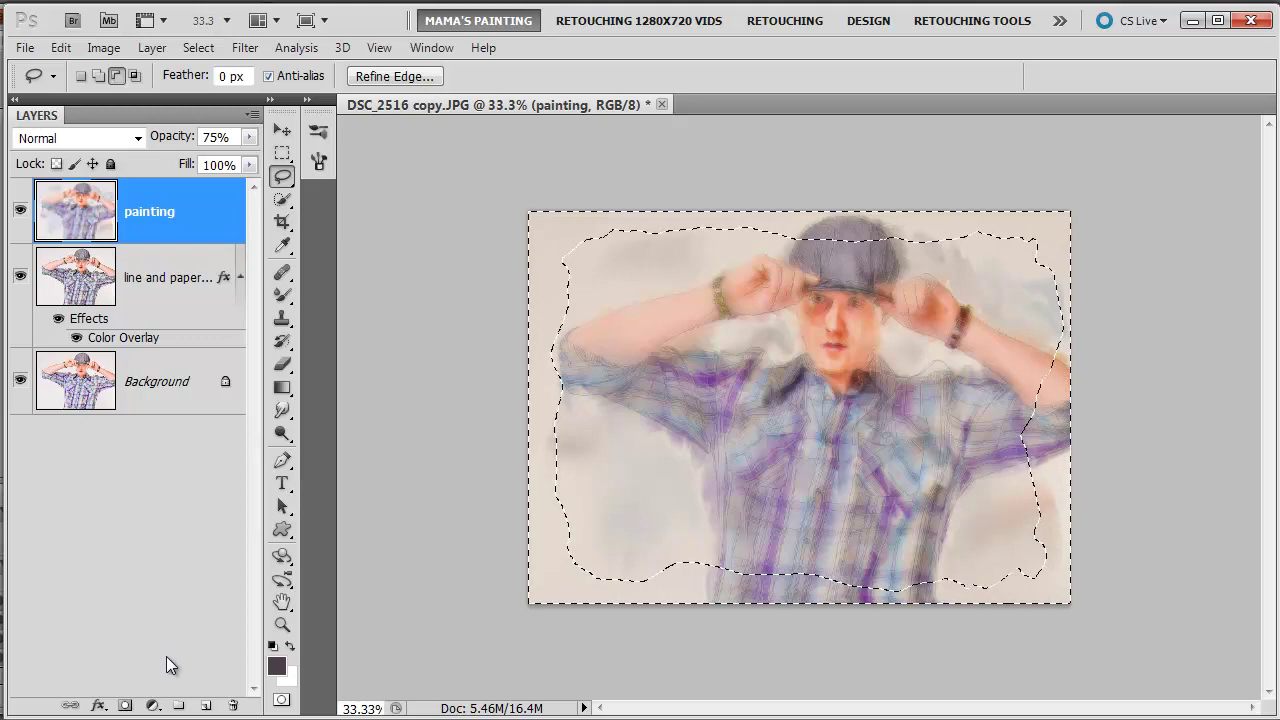
{"action": "left_click", "coordinate": [153, 706]}
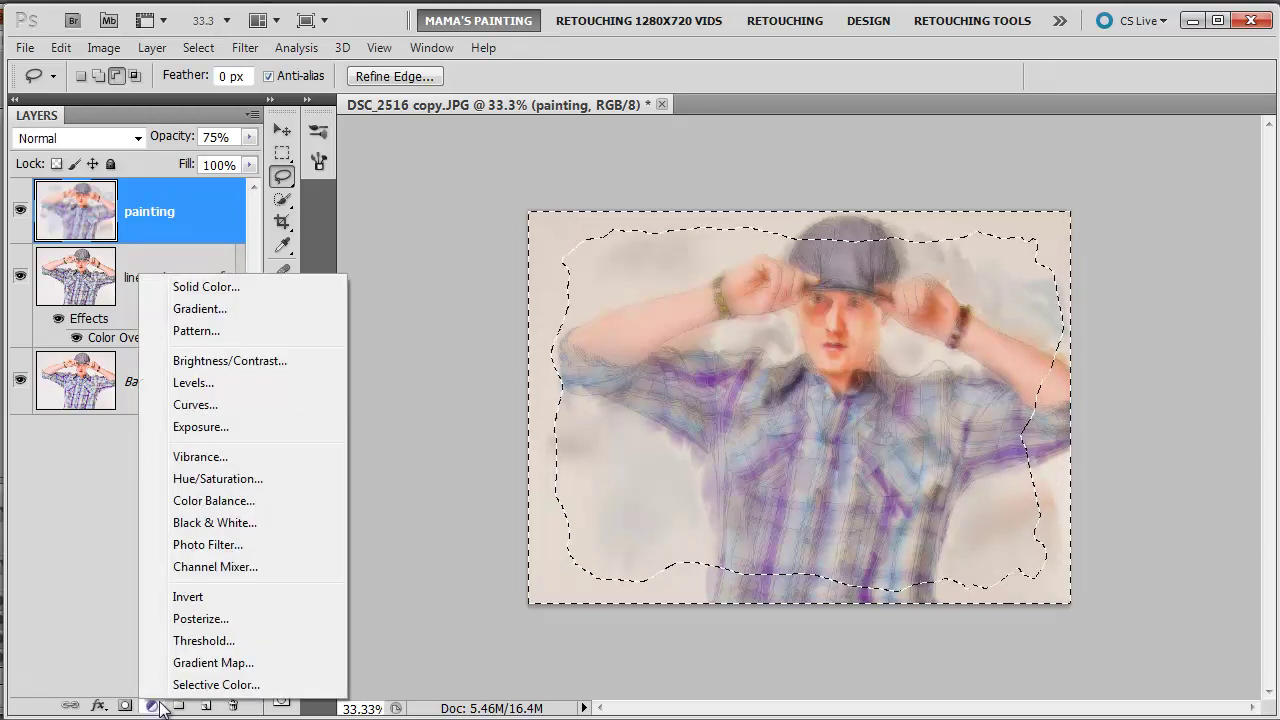
Add a Solid Color fill sampled from the cream paper and lightened to fdf2eb
{"action": "left_click", "coordinate": [198, 286]}
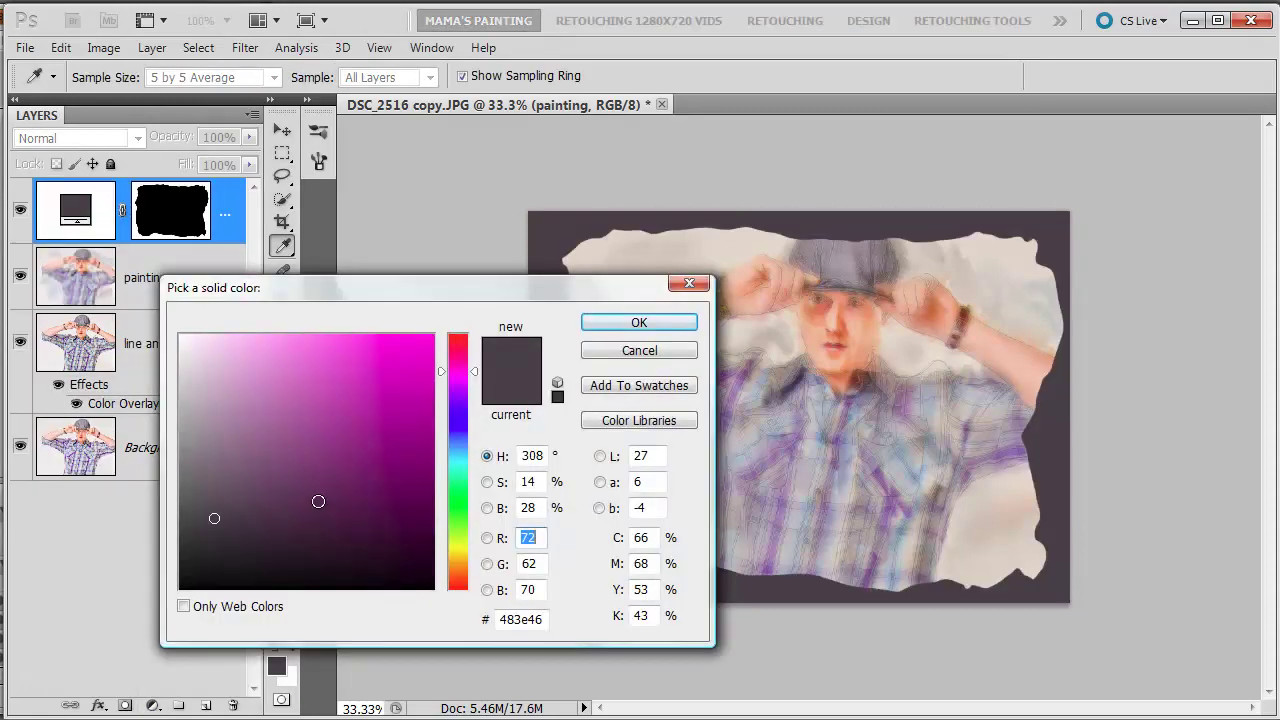
{"action": "mouse_move", "coordinate": [397, 286]}
{"action": "left_mouse_down"}
{"action": "mouse_move", "coordinate": [1121, 153]}
{"action": "mouse_move", "coordinate": [1111, 103]}
{"action": "left_mouse_up"}
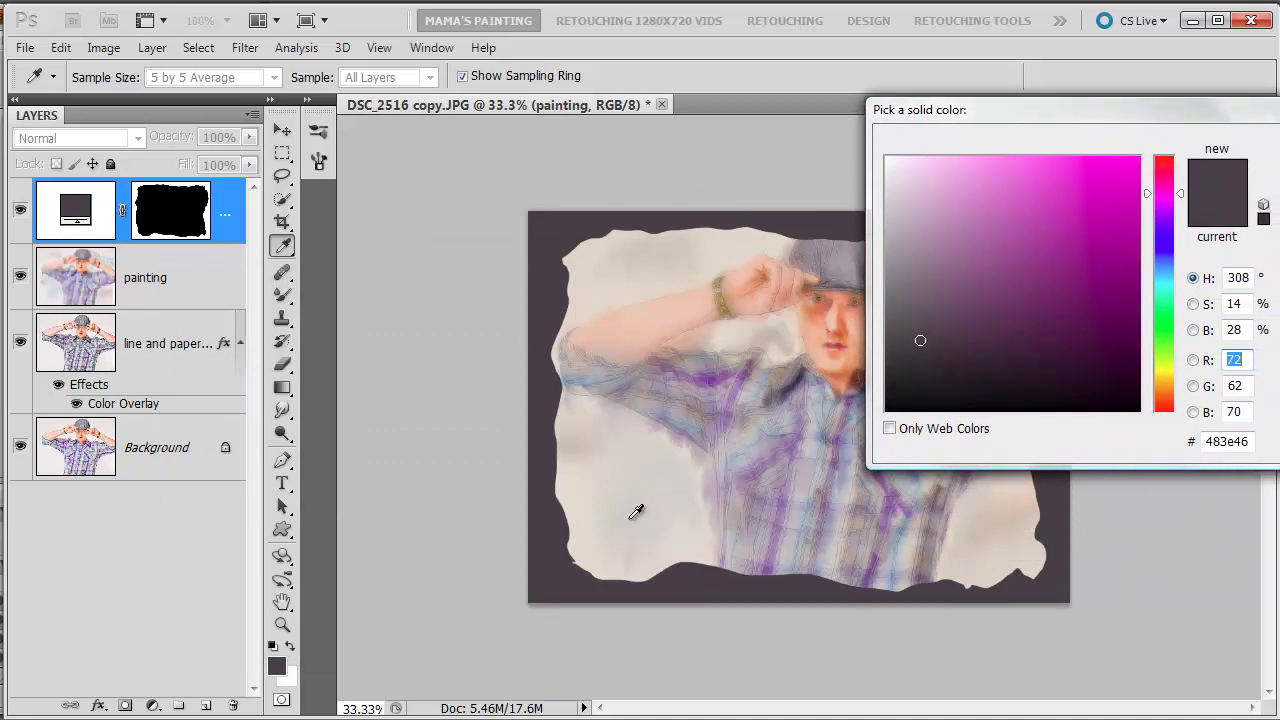
{"action": "left_click", "coordinate": [588, 483]}
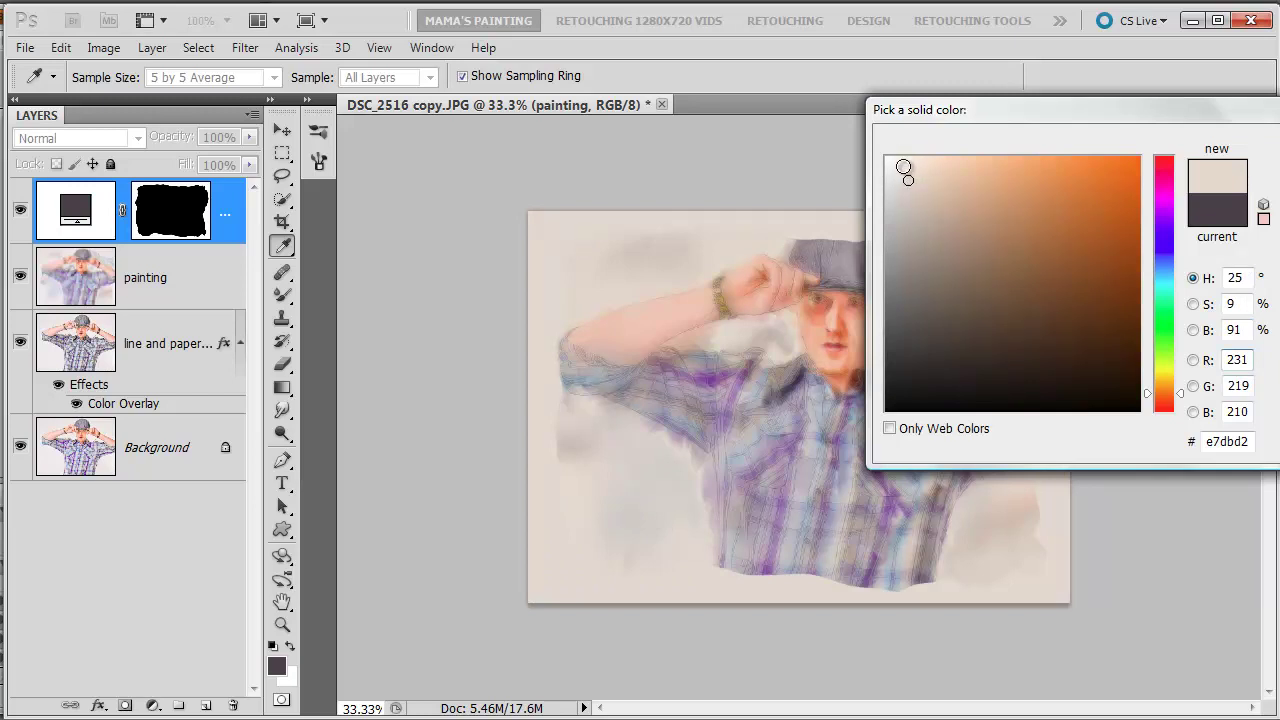
{"action": "left_click_drag", "start_coordinate": [903, 160], "coordinate": [905, 166]}
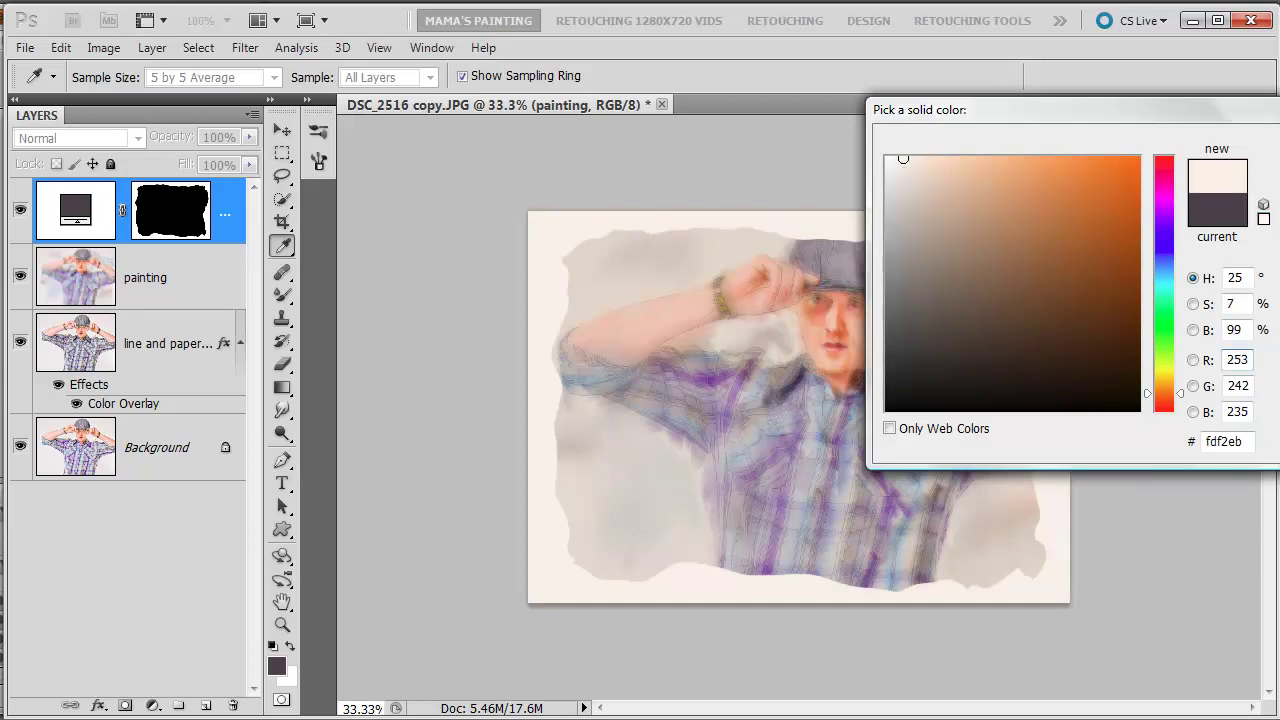
{"action": "left_click_drag", "start_coordinate": [1155, 119], "coordinate": [945, 155]}
{"action": "left_click", "coordinate": [1133, 172]}
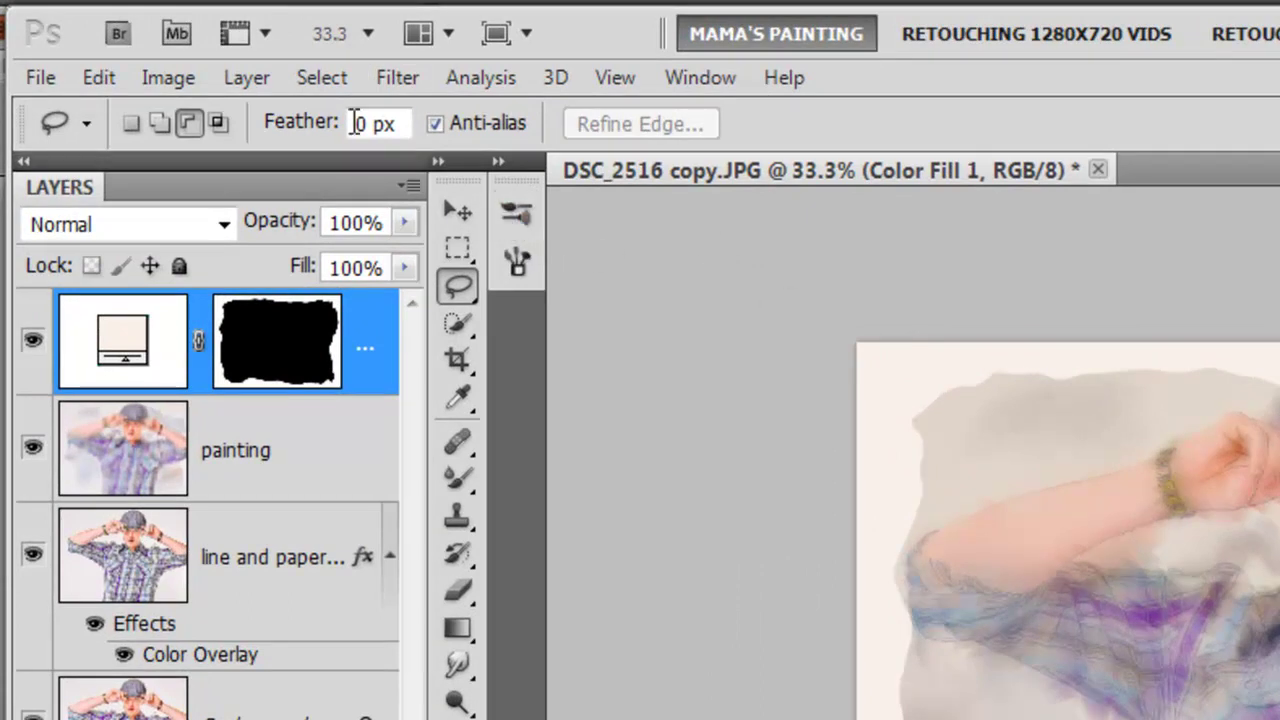
Start a Gaussian Blur on the border fill layer, declining to rasterize it
{"action": "left_click", "coordinate": [390, 82]}
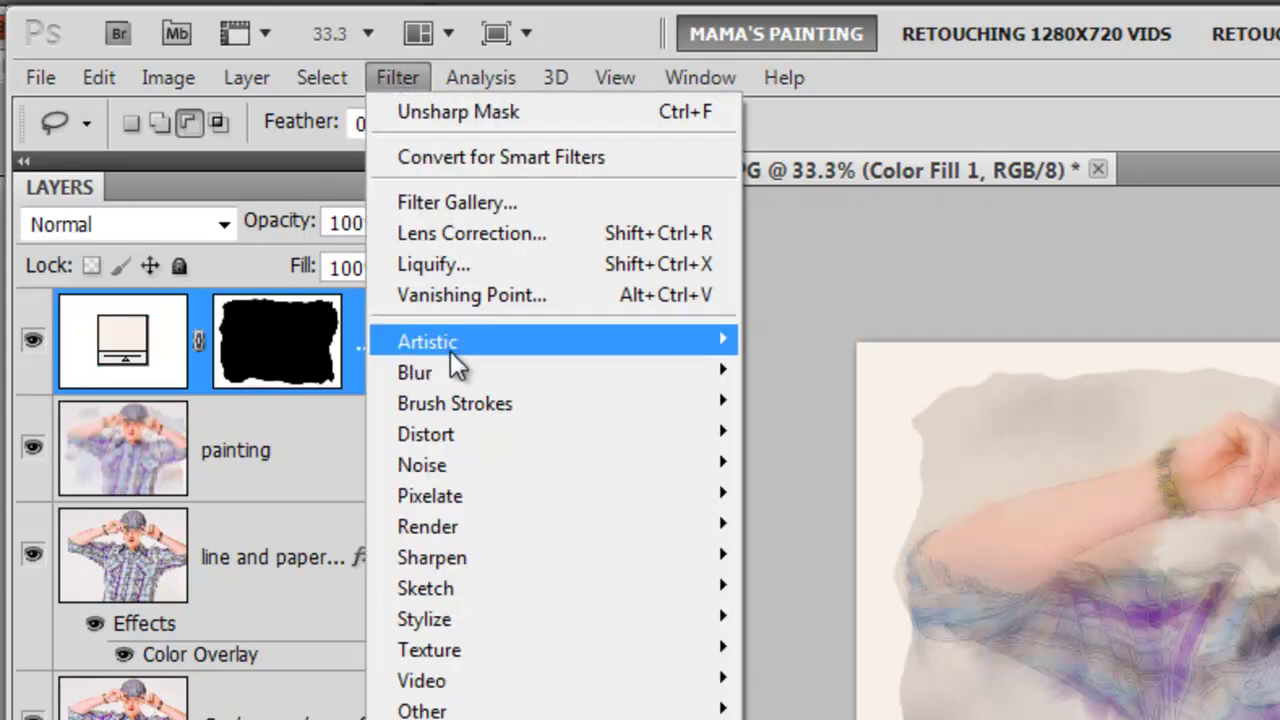
{"action": "mouse_move", "coordinate": [415, 372]}
{"action": "left_click", "coordinate": [848, 494]}
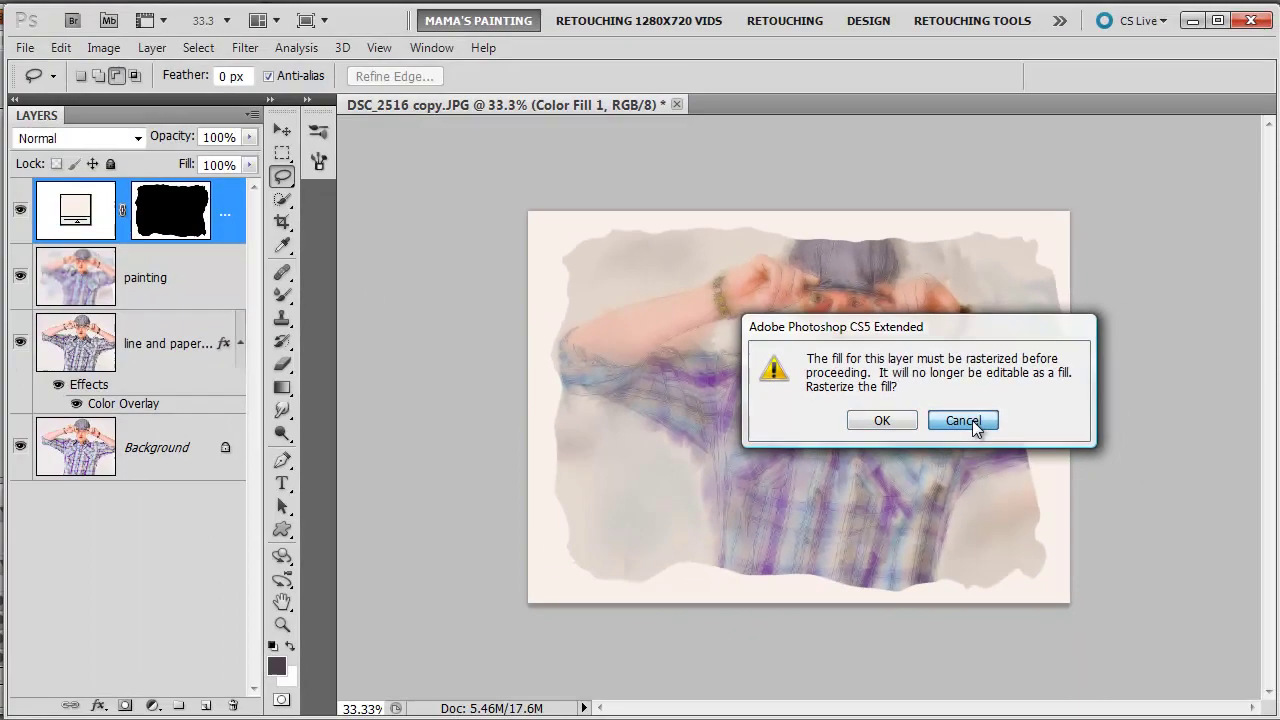
{"action": "left_click", "coordinate": [966, 422]}
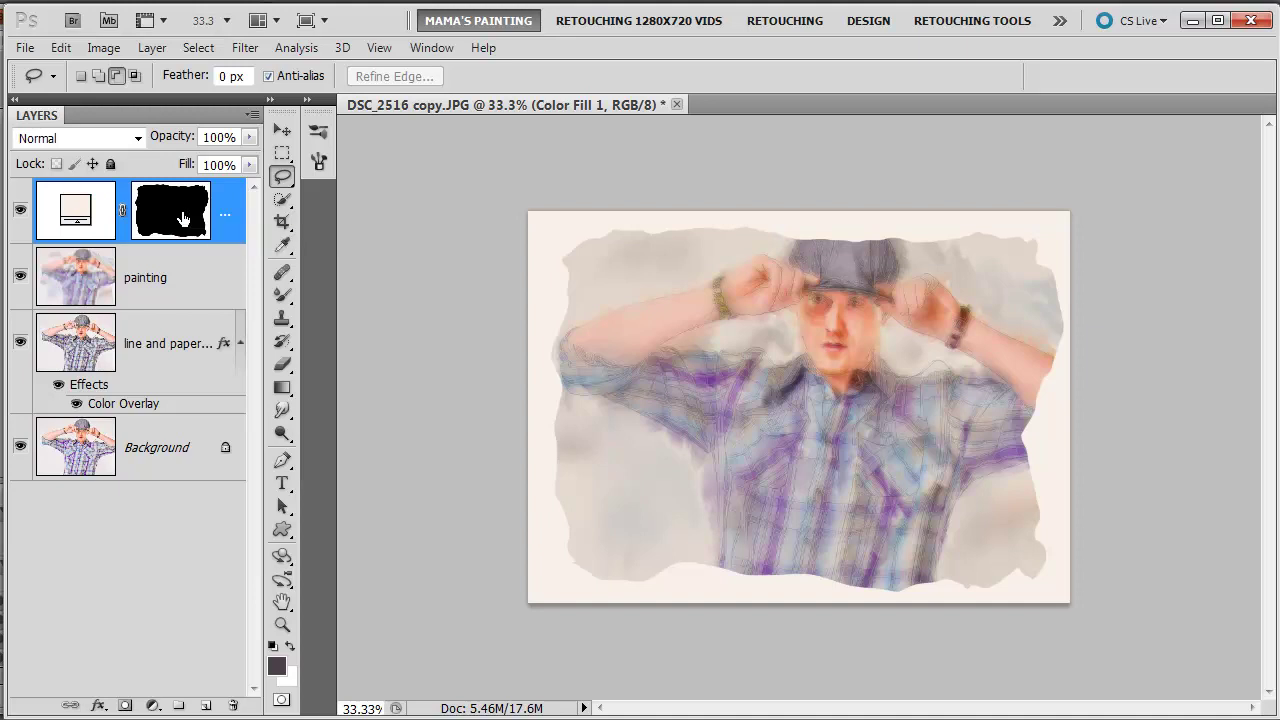
Gaussian-blur the Color Fill layer's mask at a 35.5-pixel radius
{"action": "left_click", "coordinate": [184, 219]}
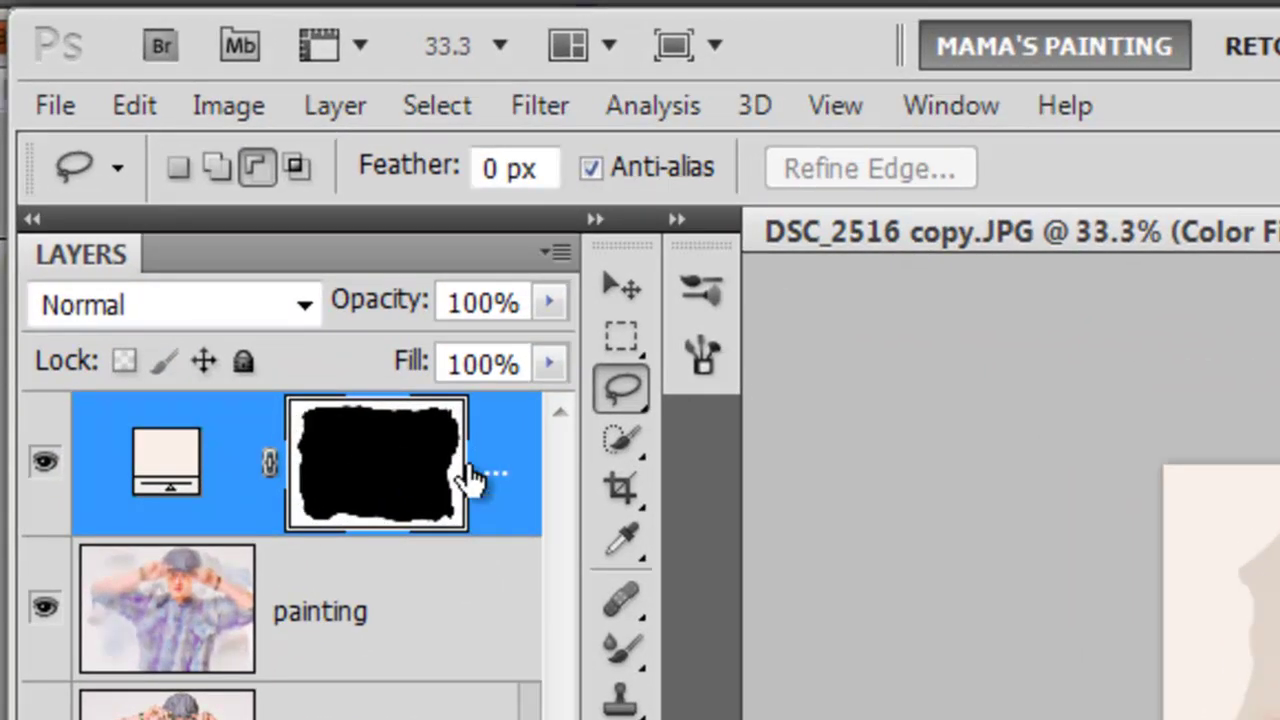
{"action": "left_click", "coordinate": [155, 467]}
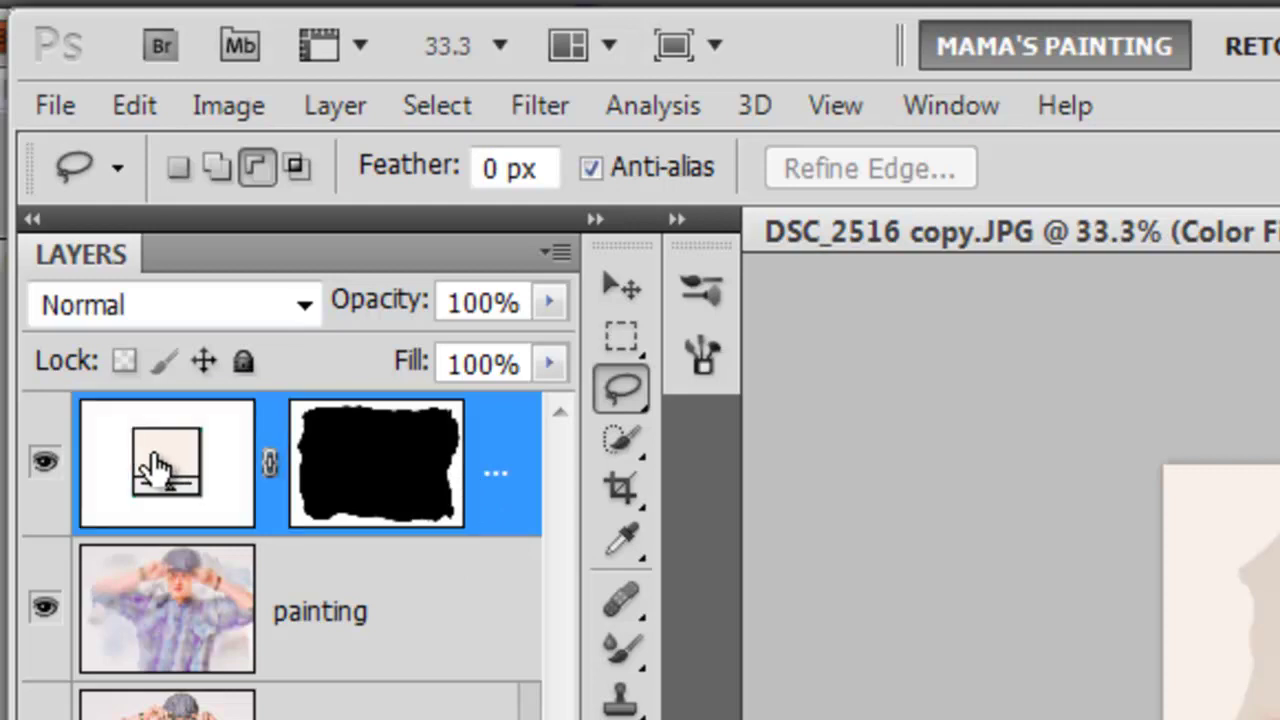
{"action": "left_click", "coordinate": [380, 484]}
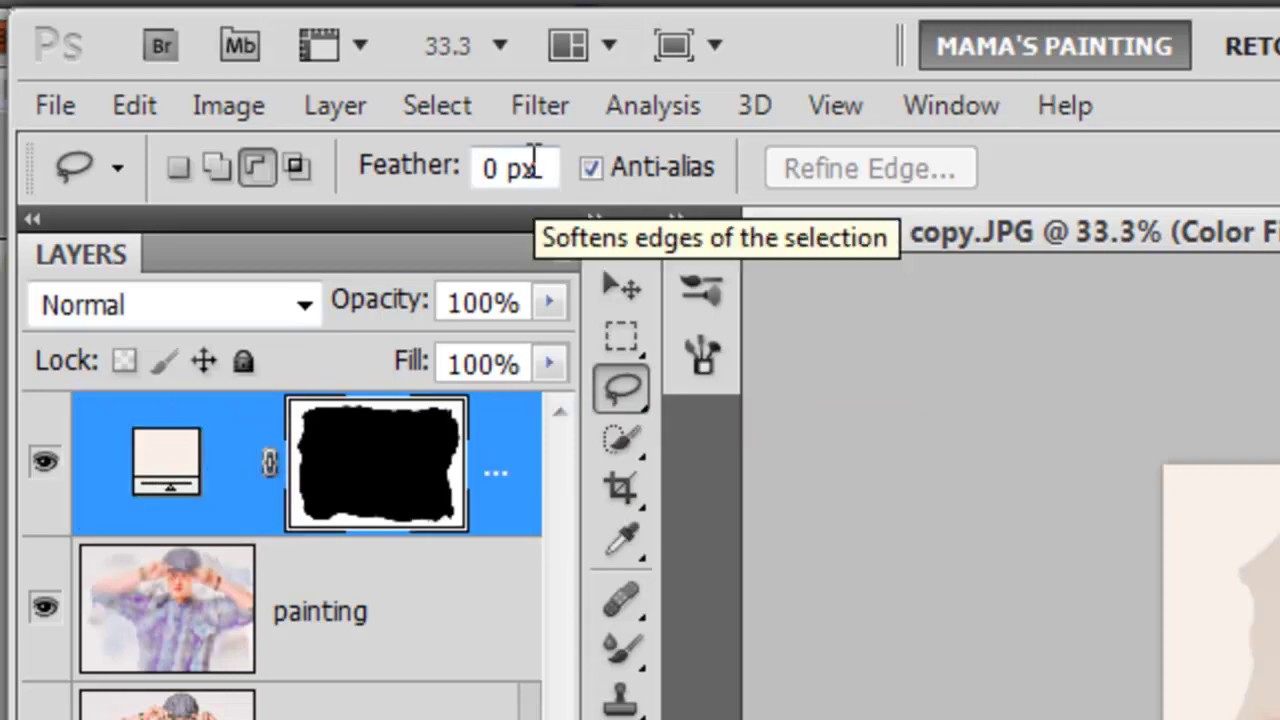
{"action": "left_click", "coordinate": [537, 118]}
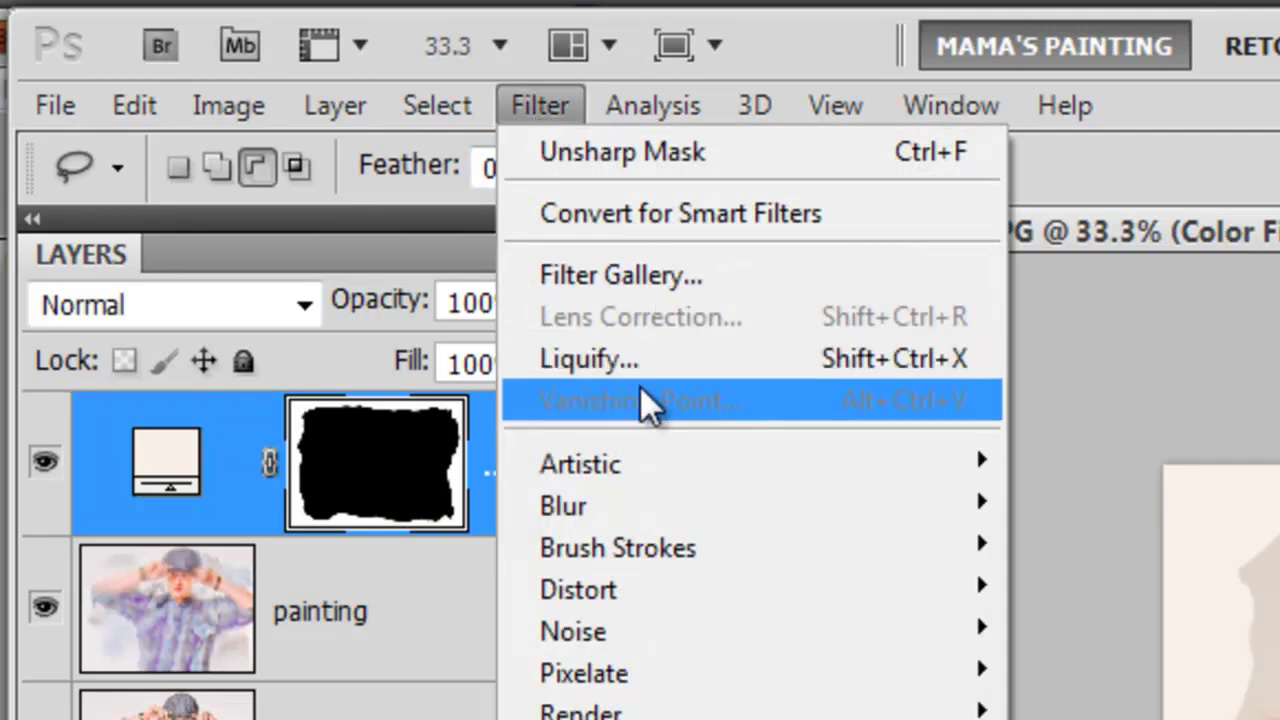
{"action": "mouse_move", "coordinate": [563, 506]}
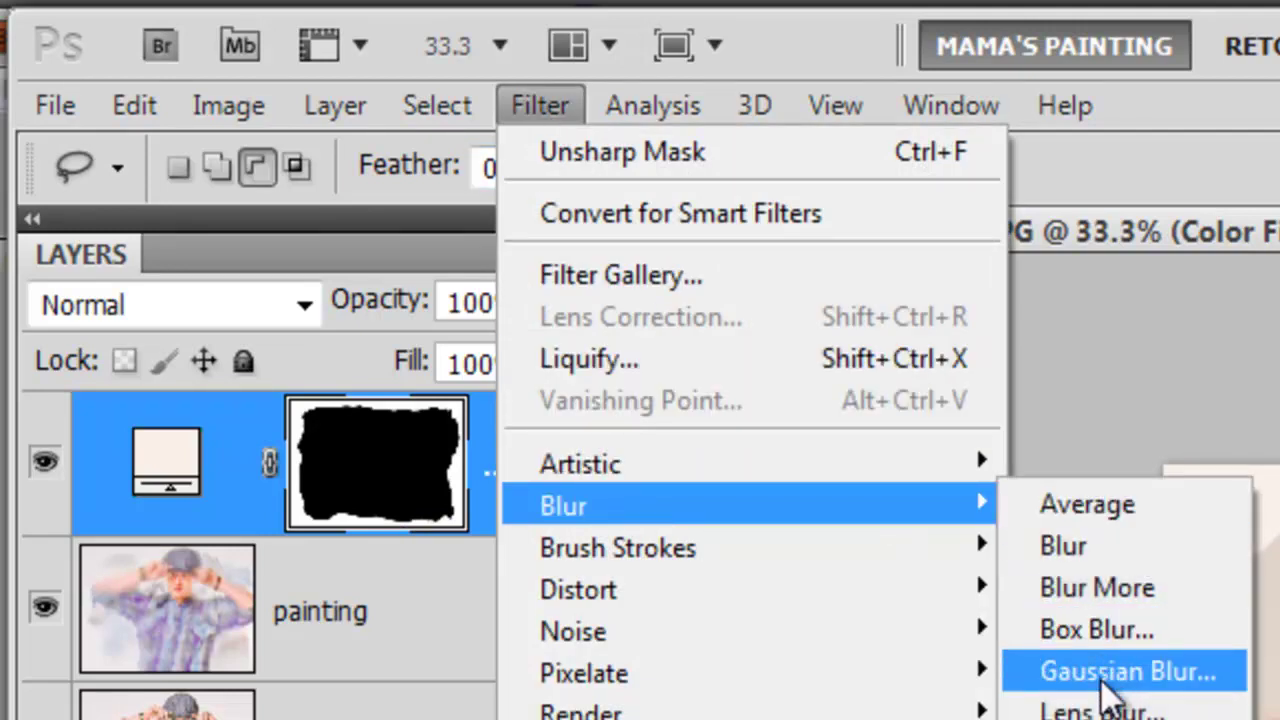
{"action": "left_click", "coordinate": [1108, 672]}
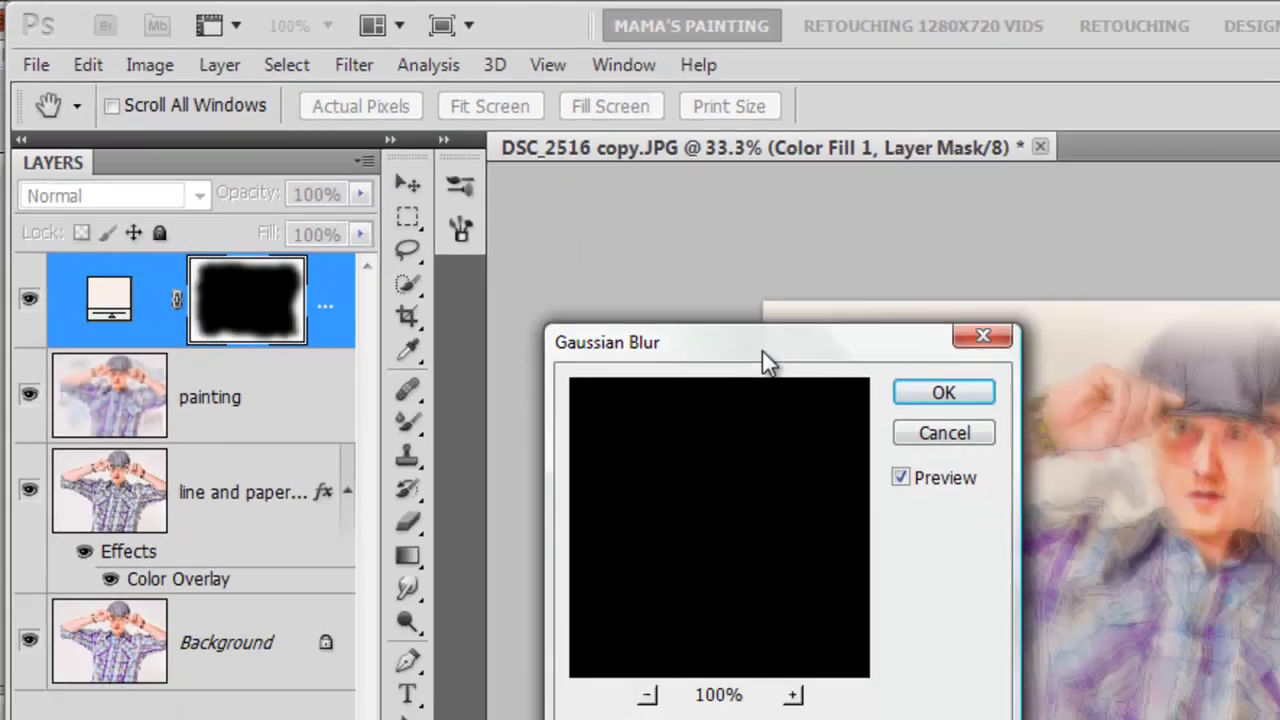
{"action": "left_click_drag", "start_coordinate": [766, 358], "coordinate": [428, 277]}
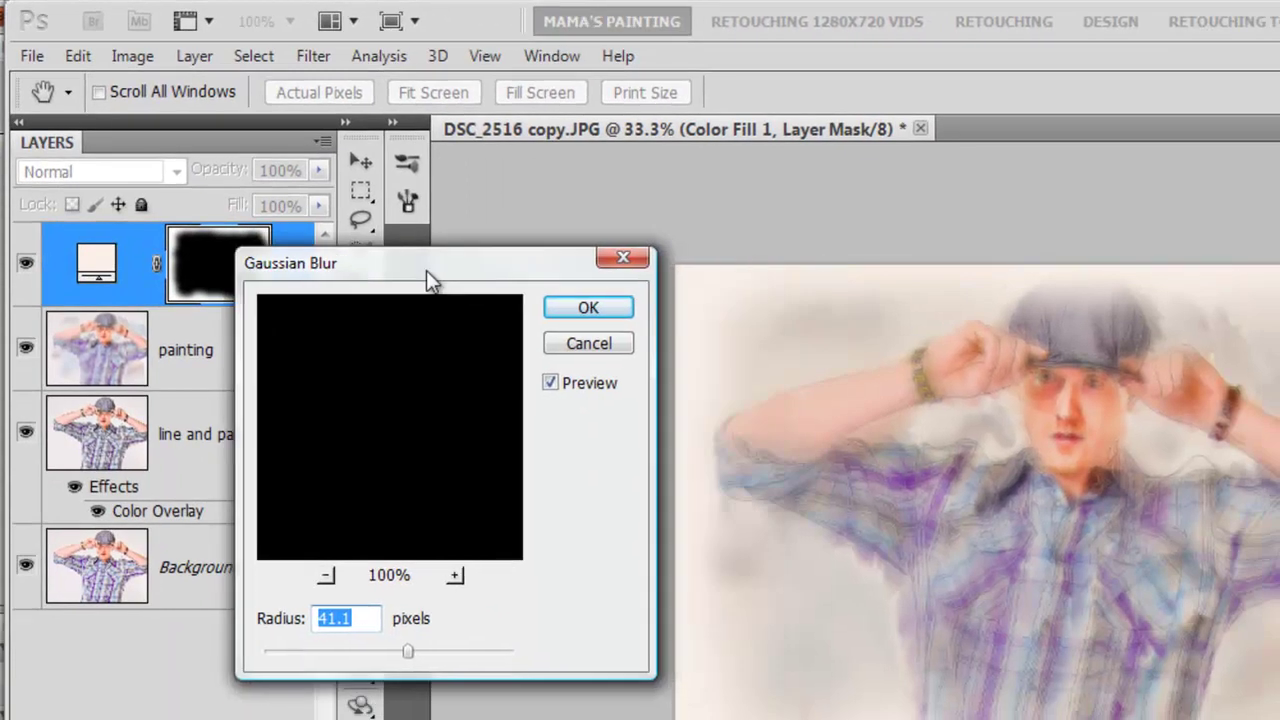
{"action": "left_click_drag", "start_coordinate": [311, 655], "coordinate": [345, 658]}
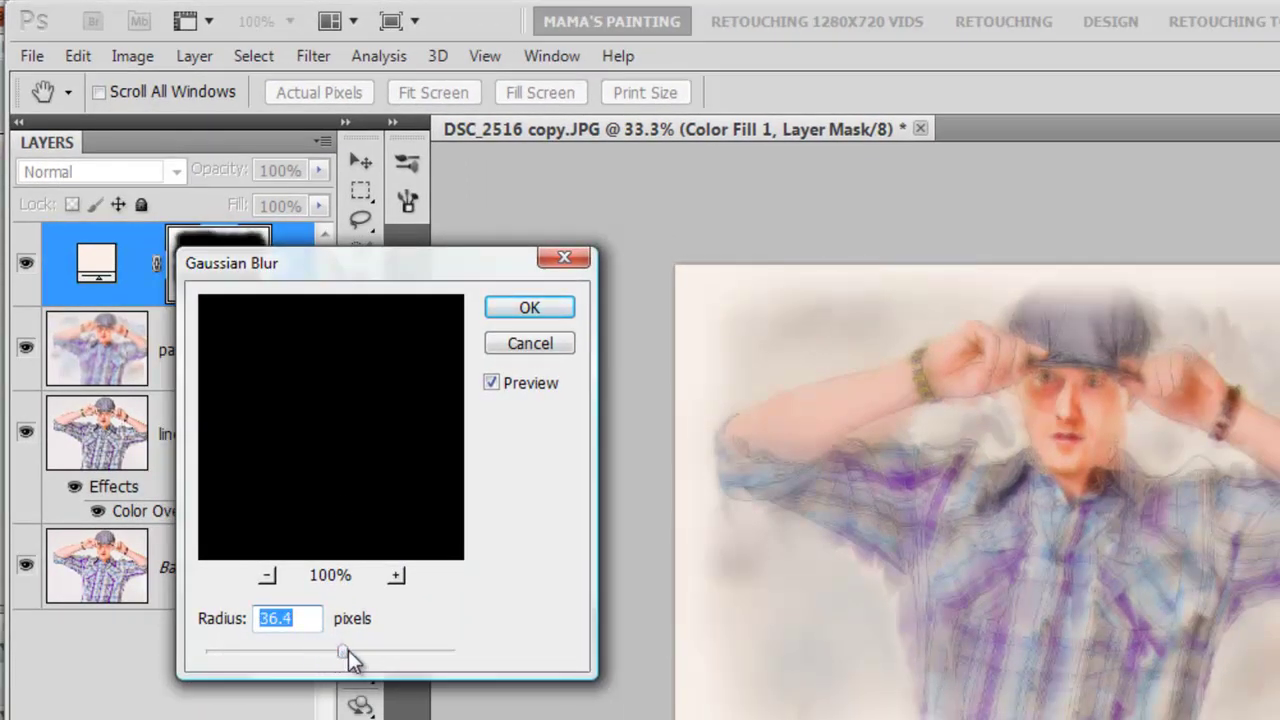
{"action": "left_click", "coordinate": [342, 651]}
{"action": "left_click", "coordinate": [530, 304]}
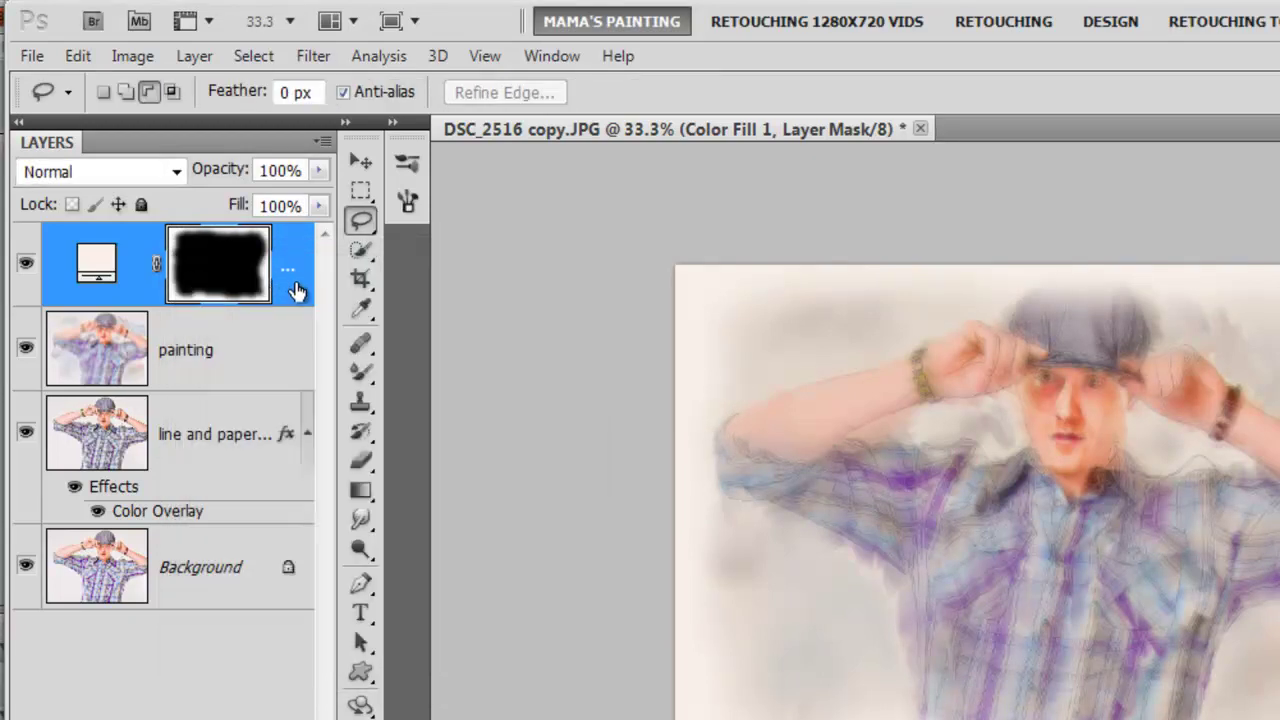
{"action": "left_click", "coordinate": [298, 282]}
{"action": "key", "text": "ctrl+plus"}
{"action": "left_click", "coordinate": [228, 280]}
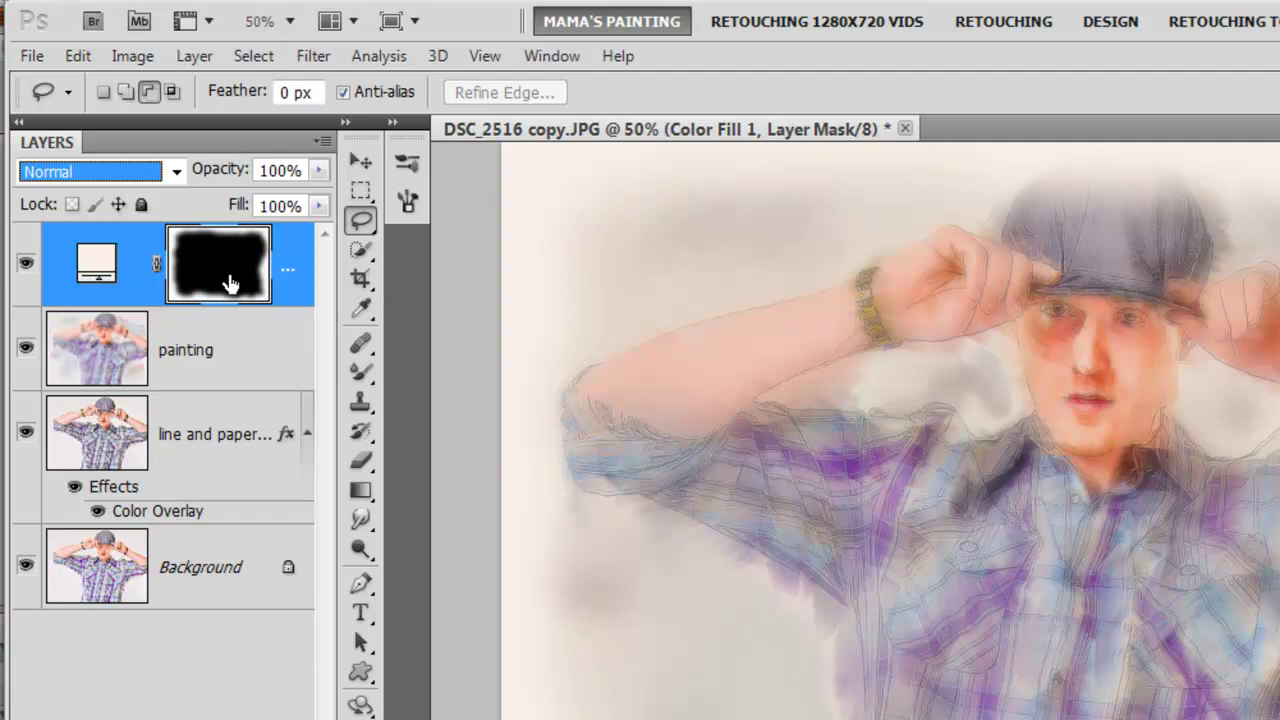
{"action": "left_click", "coordinate": [24, 567], "text": "alt"}
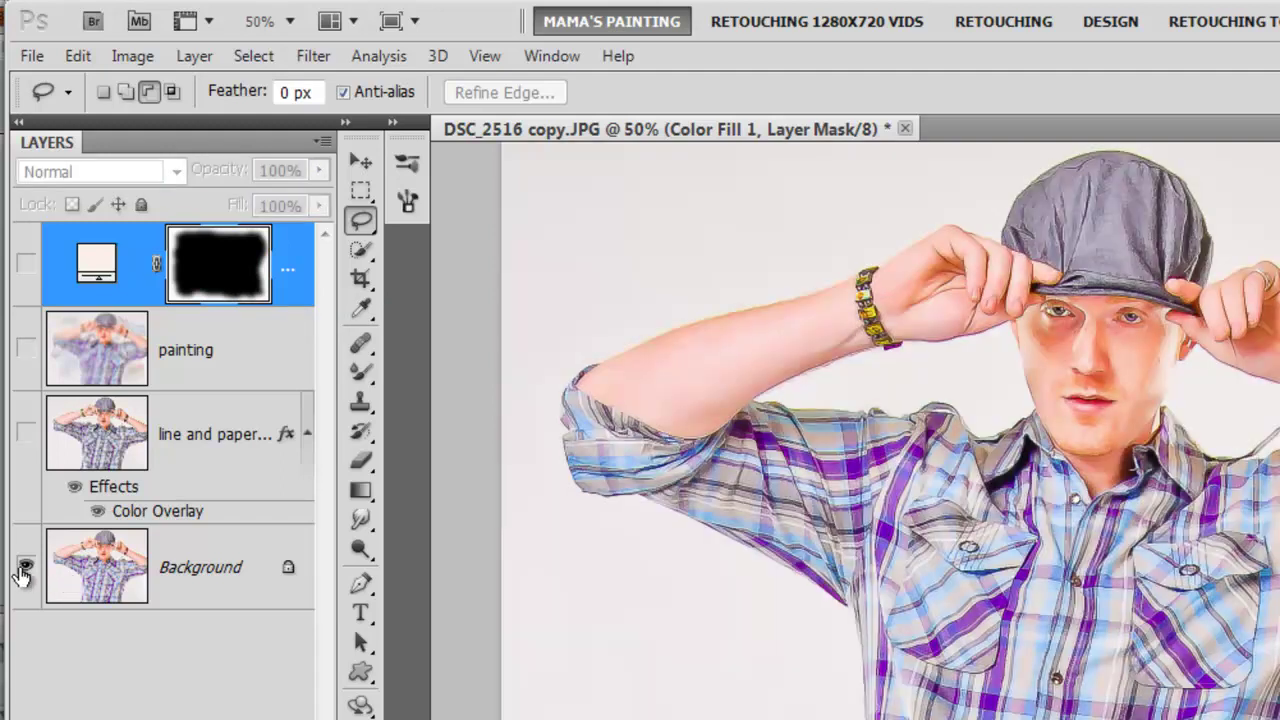
{"action": "left_click", "coordinate": [24, 567], "text": "alt"}
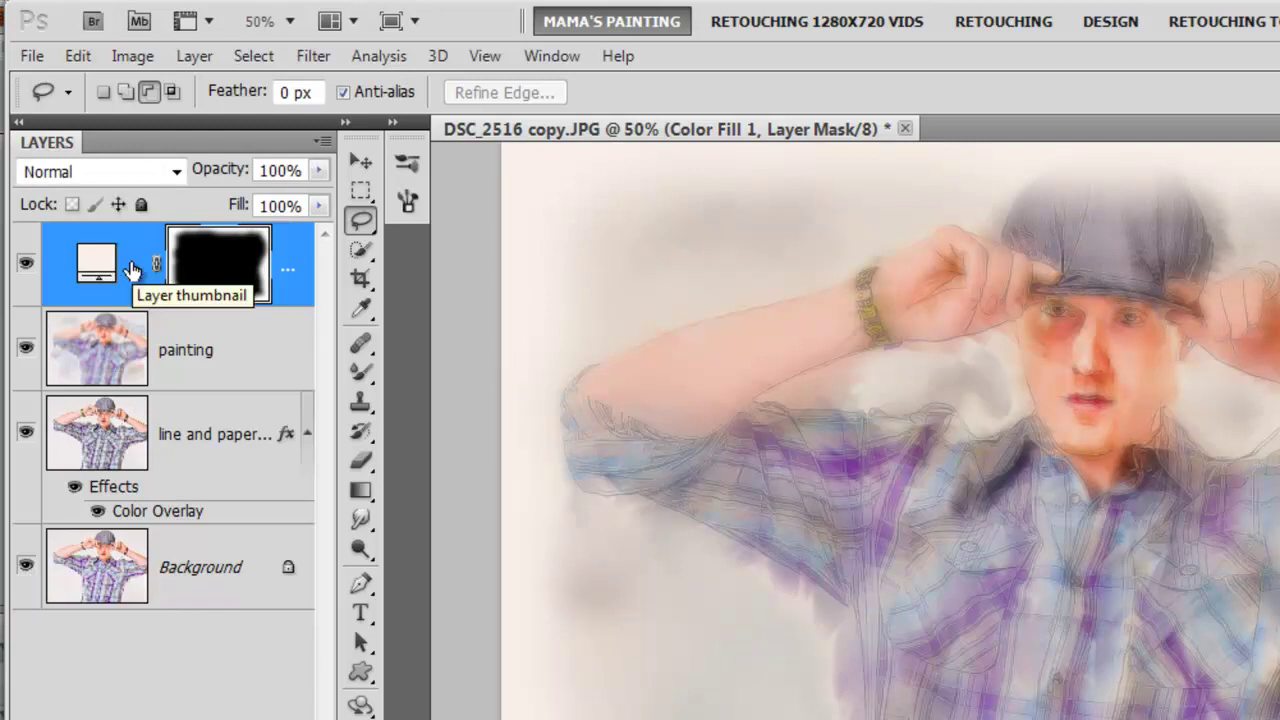
Stamp all visible layers into a merged Layer 1 and view it at 100%
{"action": "key", "text": "ctrl+shift+alt+e"}
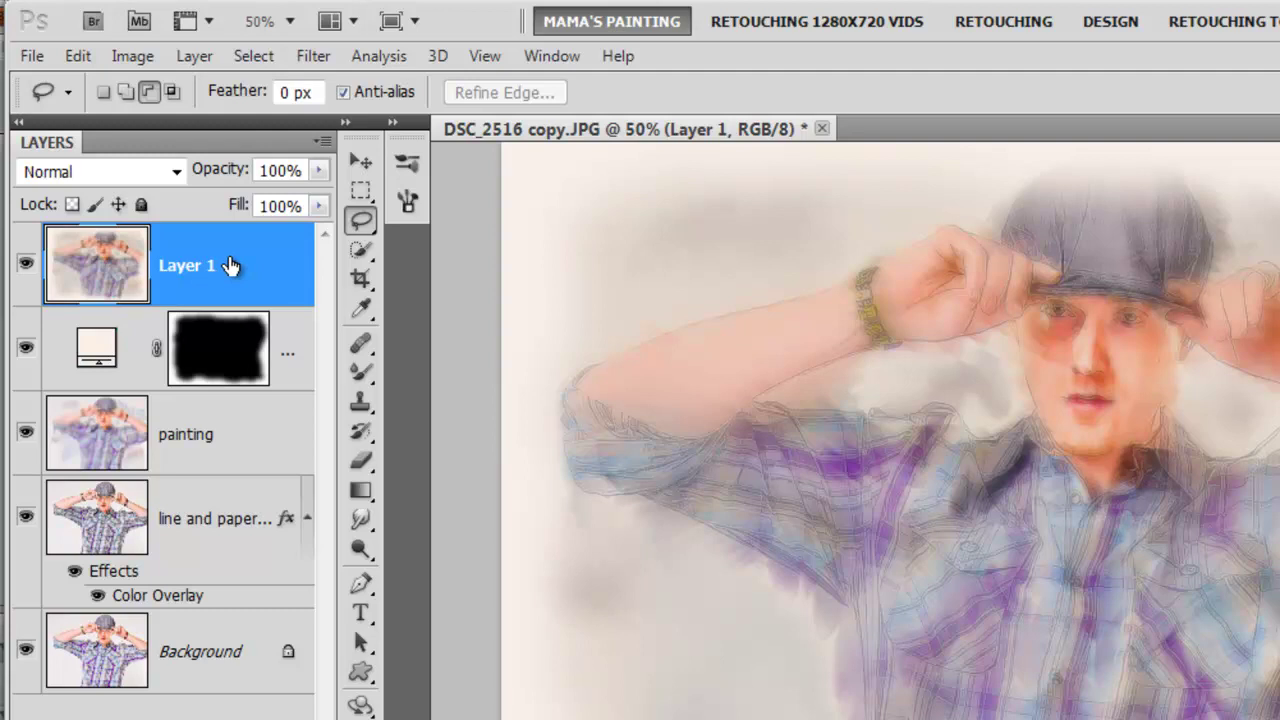
{"action": "key", "text": "ctrl+minus"}
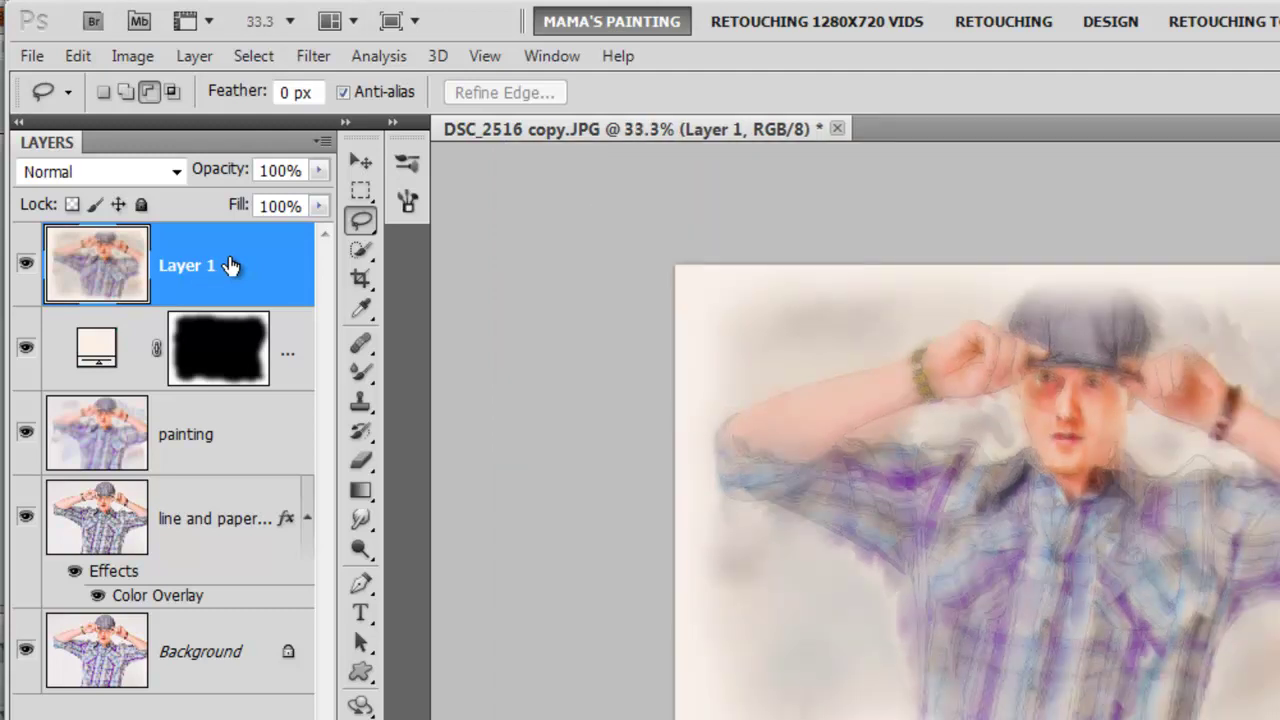
{"action": "key", "text": "ctrl+1"}
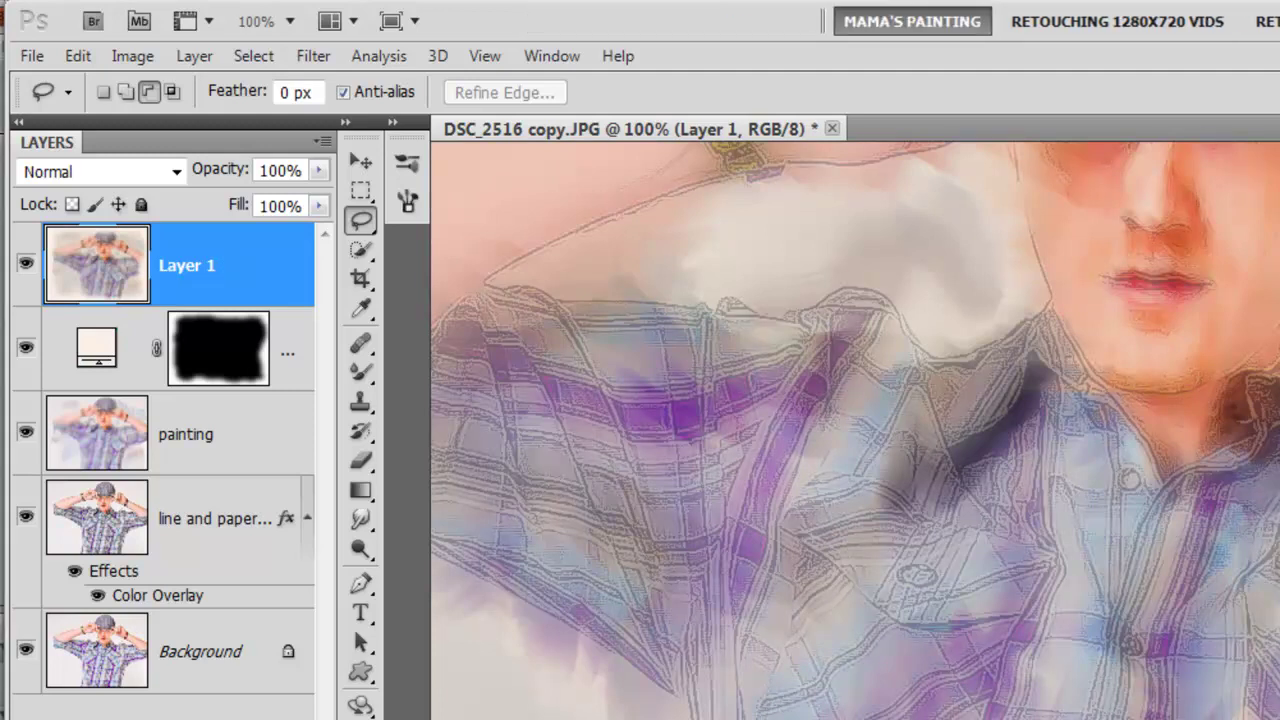
{"action": "scroll", "coordinate": [992, 304], "scroll_direction": "up", "scroll_amount": 2}
{"action": "scroll", "coordinate": [1023, 451], "scroll_direction": "up", "scroll_amount": 2}
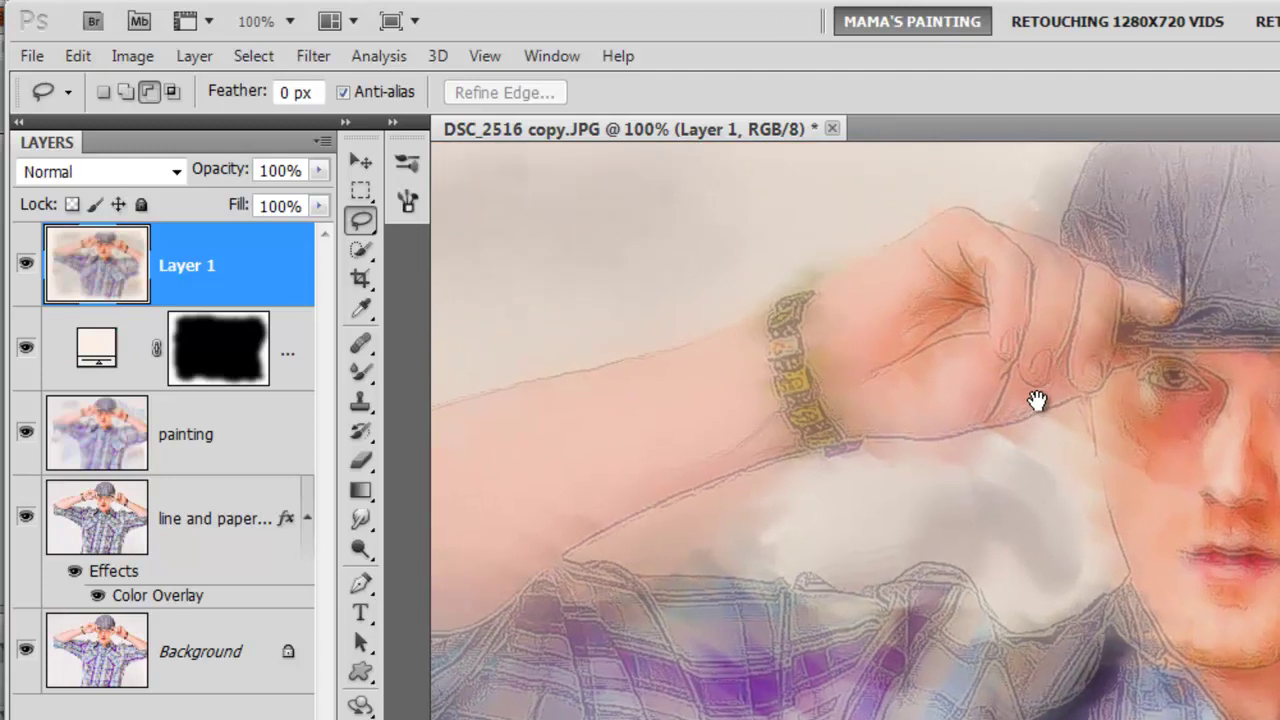
Add about 9.5% uniform monochromatic noise to Layer 1
{"action": "scroll", "coordinate": [971, 391], "scroll_direction": "up", "scroll_amount": 1}
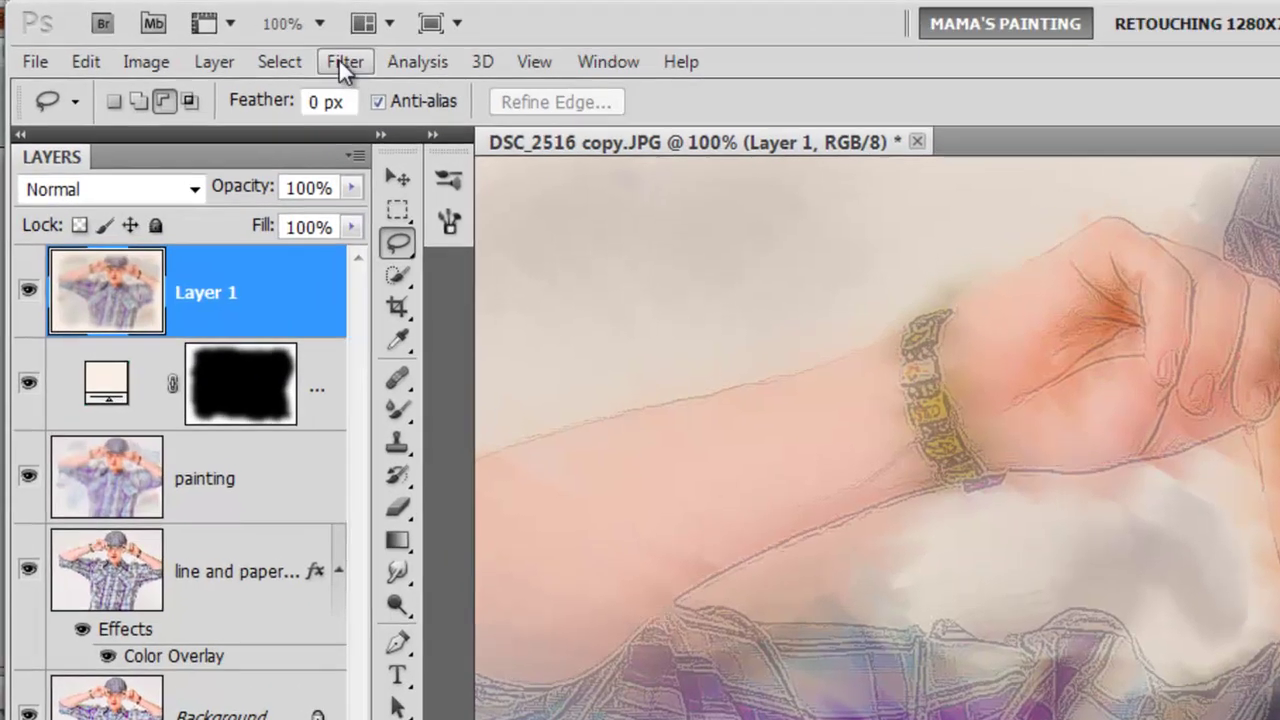
{"action": "left_click", "coordinate": [341, 62]}
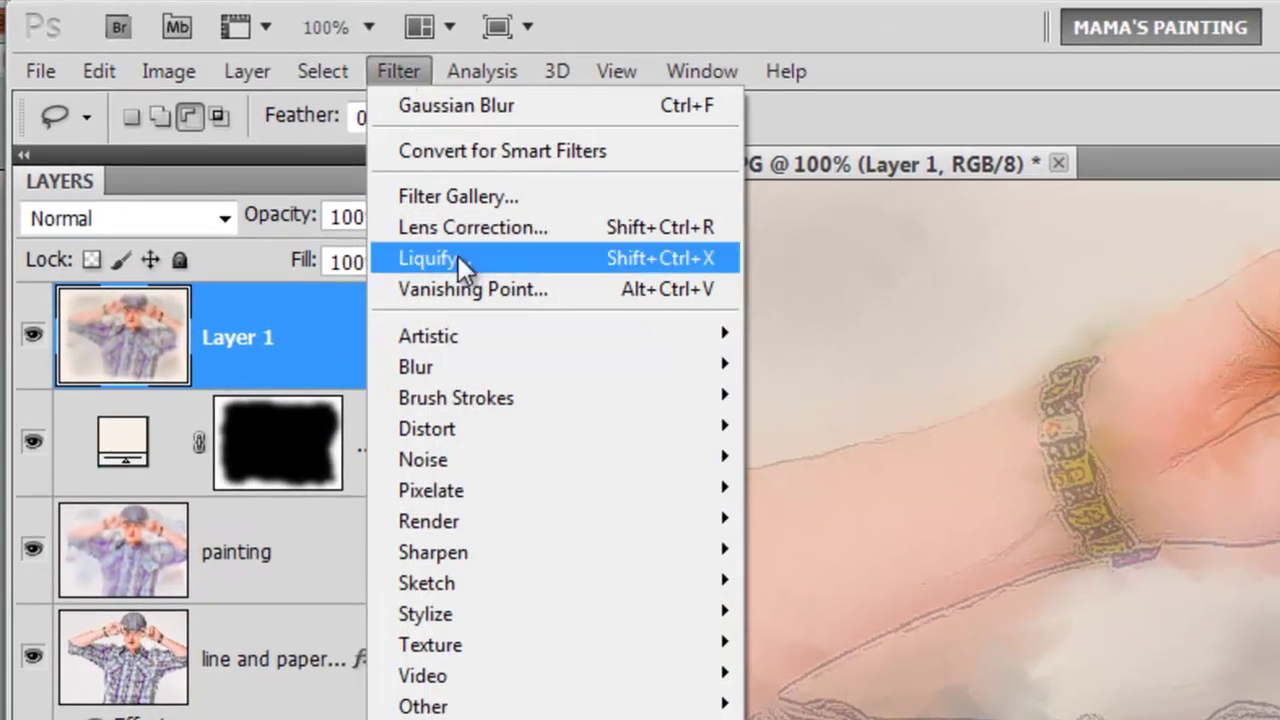
{"action": "mouse_move", "coordinate": [423, 459]}
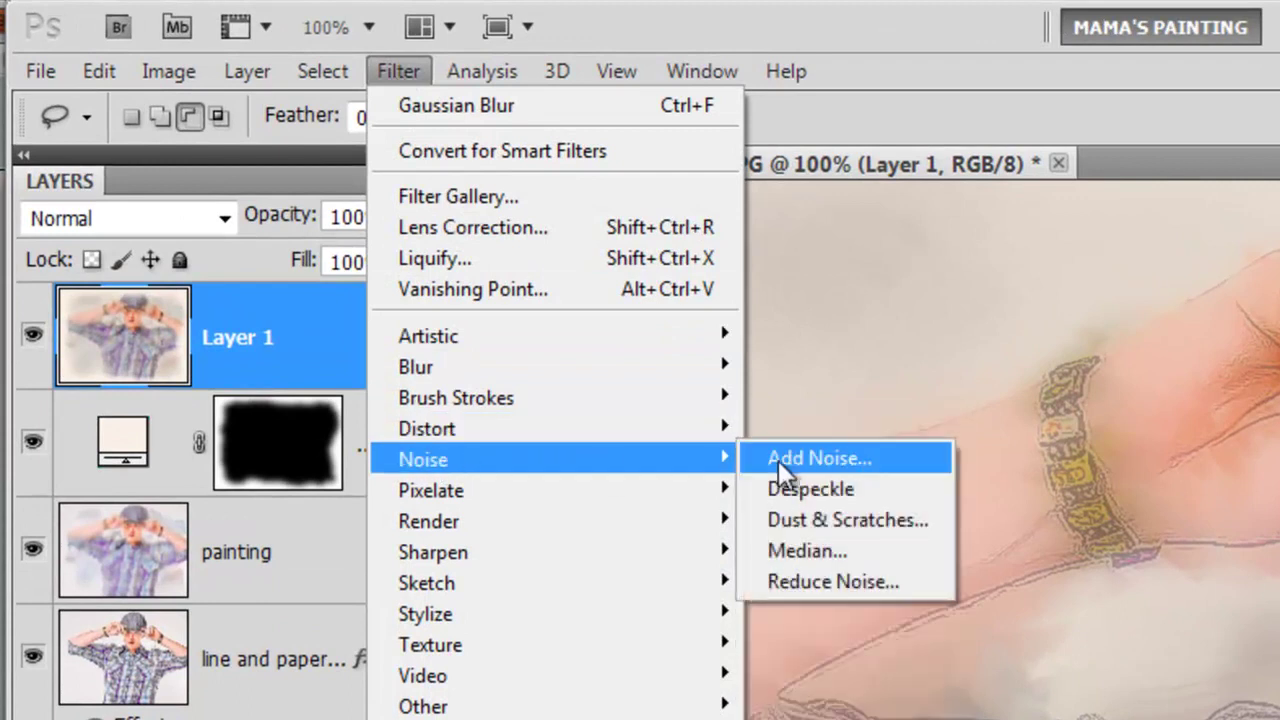
{"action": "left_click", "coordinate": [778, 462]}
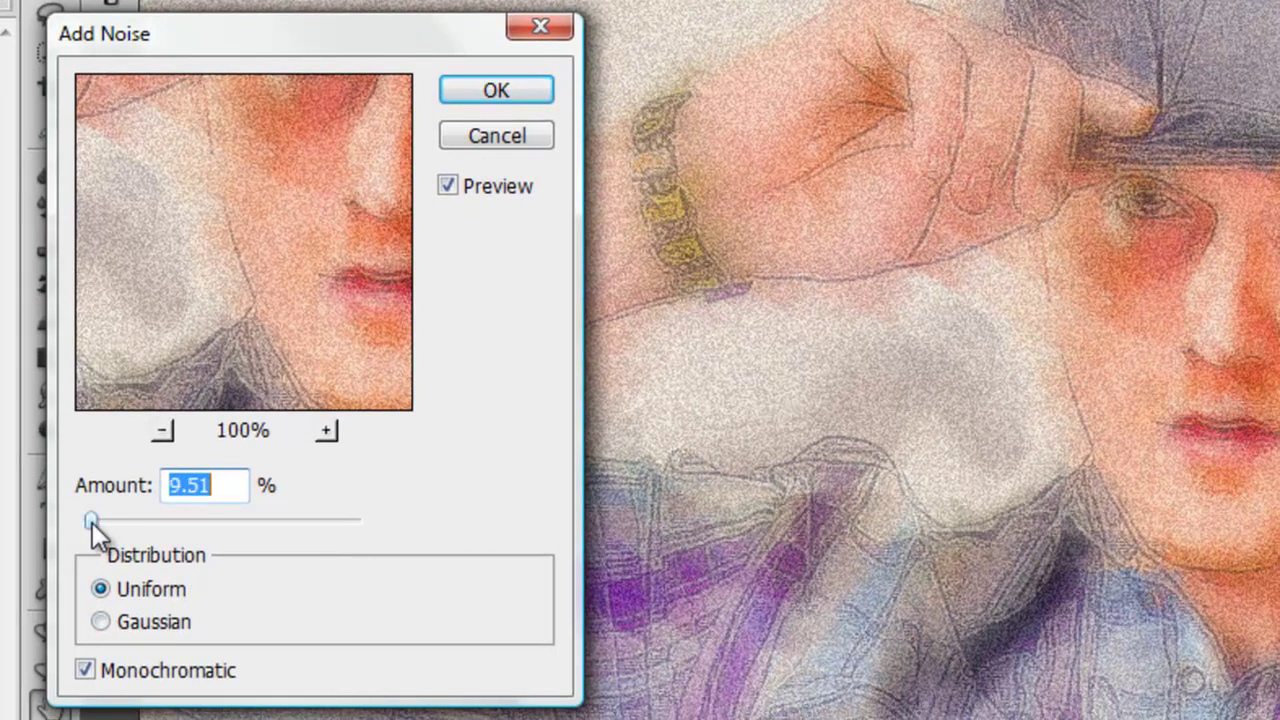
{"action": "left_click", "coordinate": [508, 88]}
Soften the noise grain with a 0.5-pixel Gaussian Blur
{"action": "left_click", "coordinate": [125, 77]}
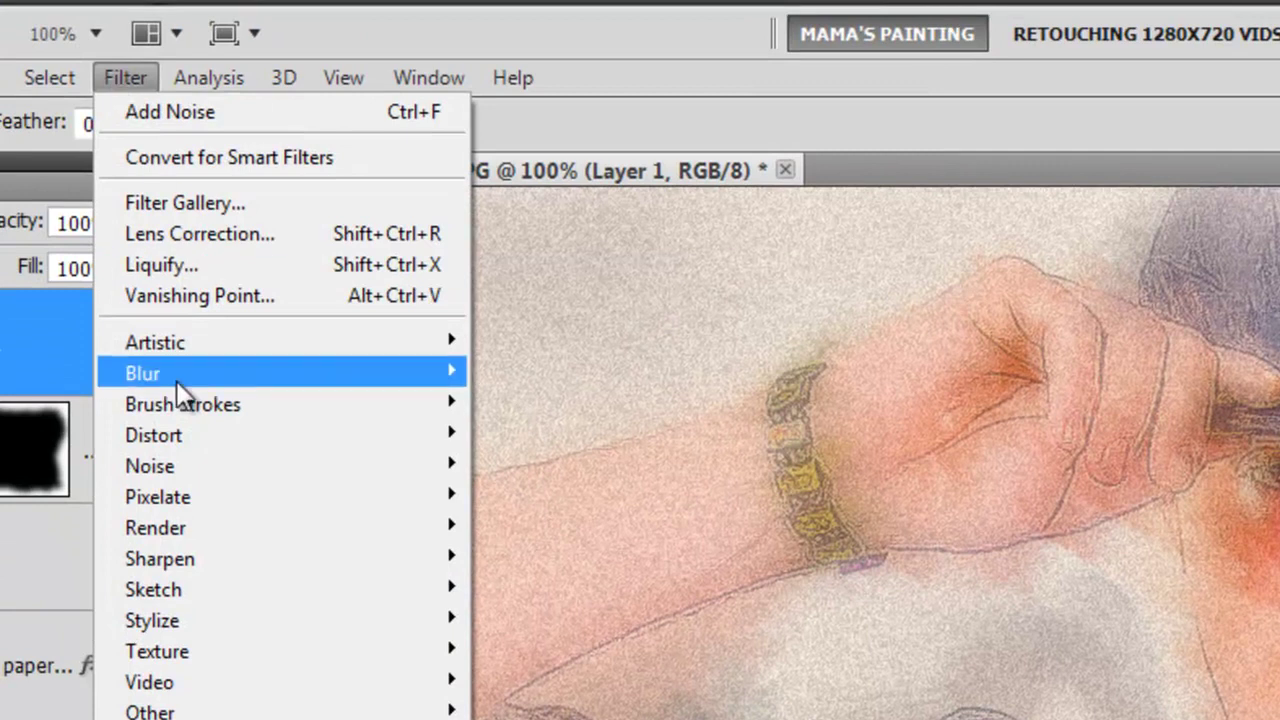
{"action": "mouse_move", "coordinate": [143, 373]}
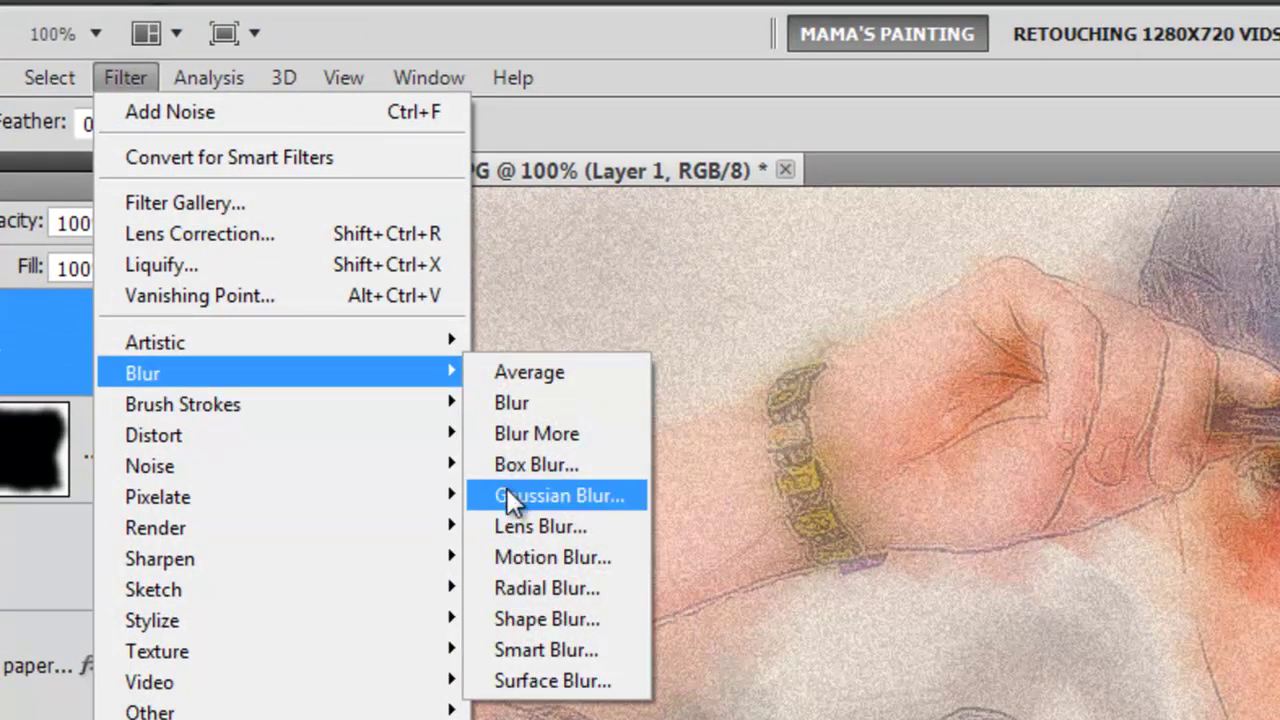
{"action": "left_click", "coordinate": [507, 492]}
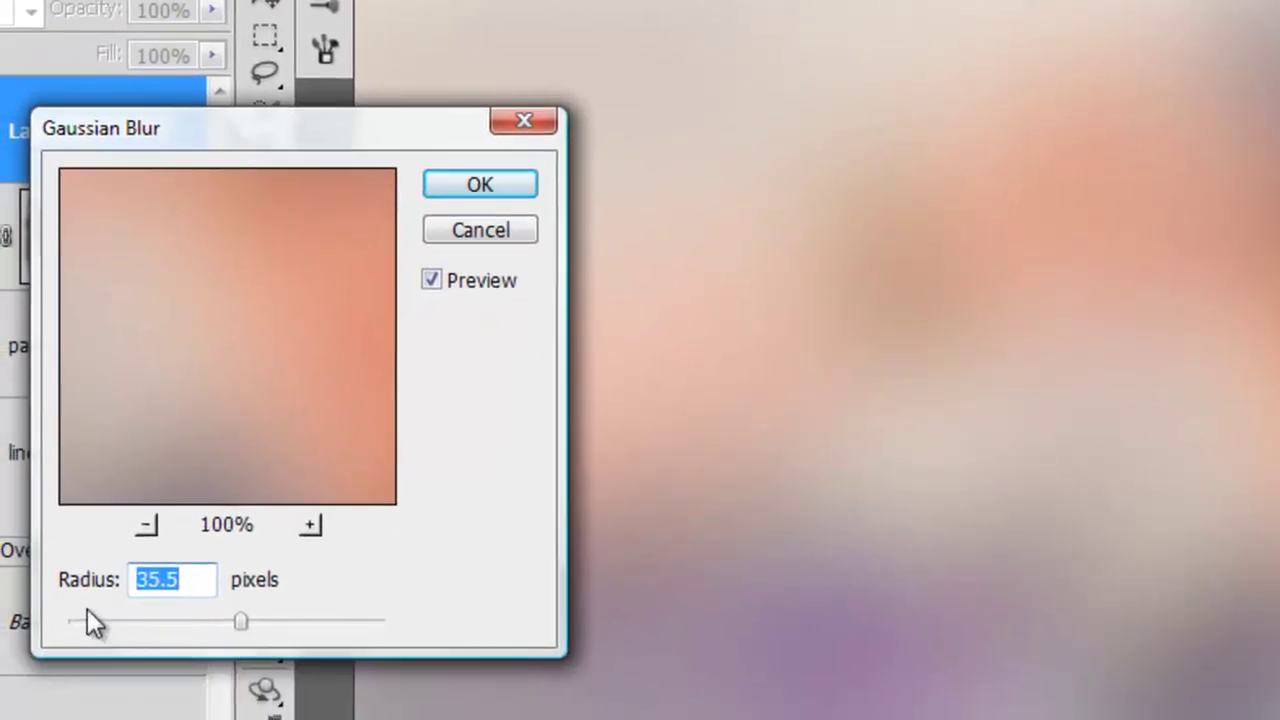
{"action": "left_click", "coordinate": [71, 620]}
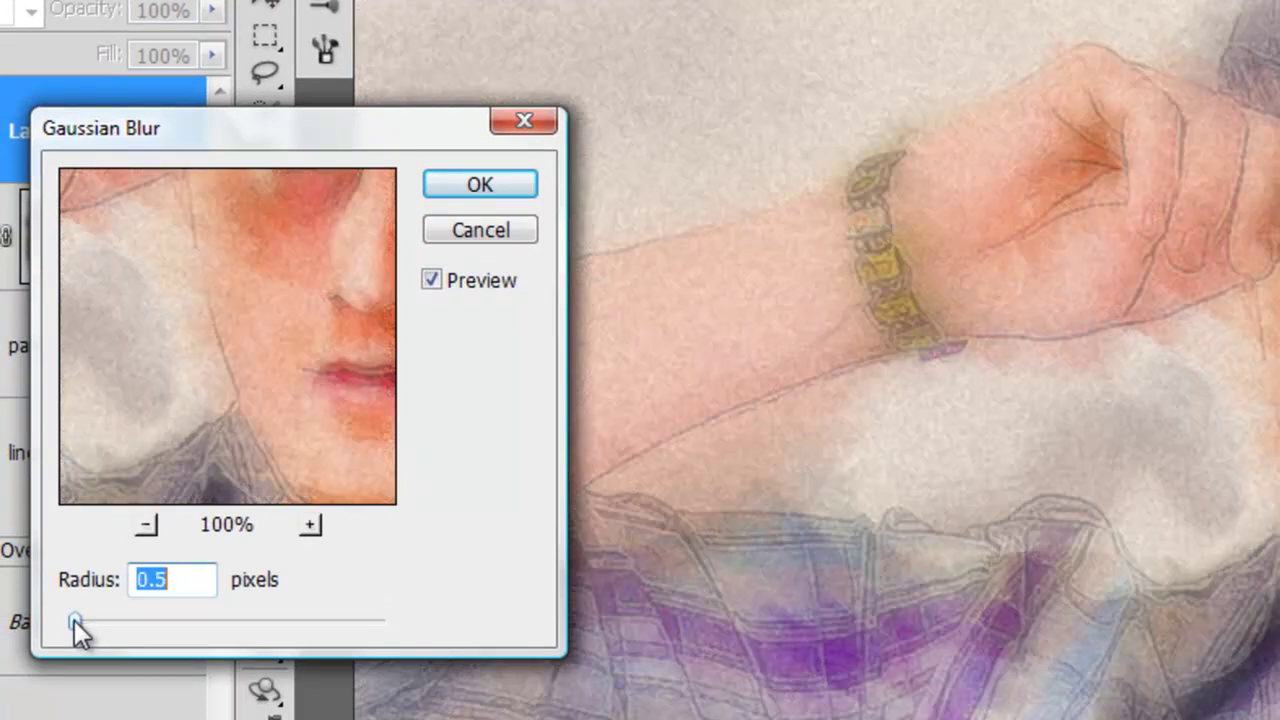
{"action": "left_click", "coordinate": [490, 187]}
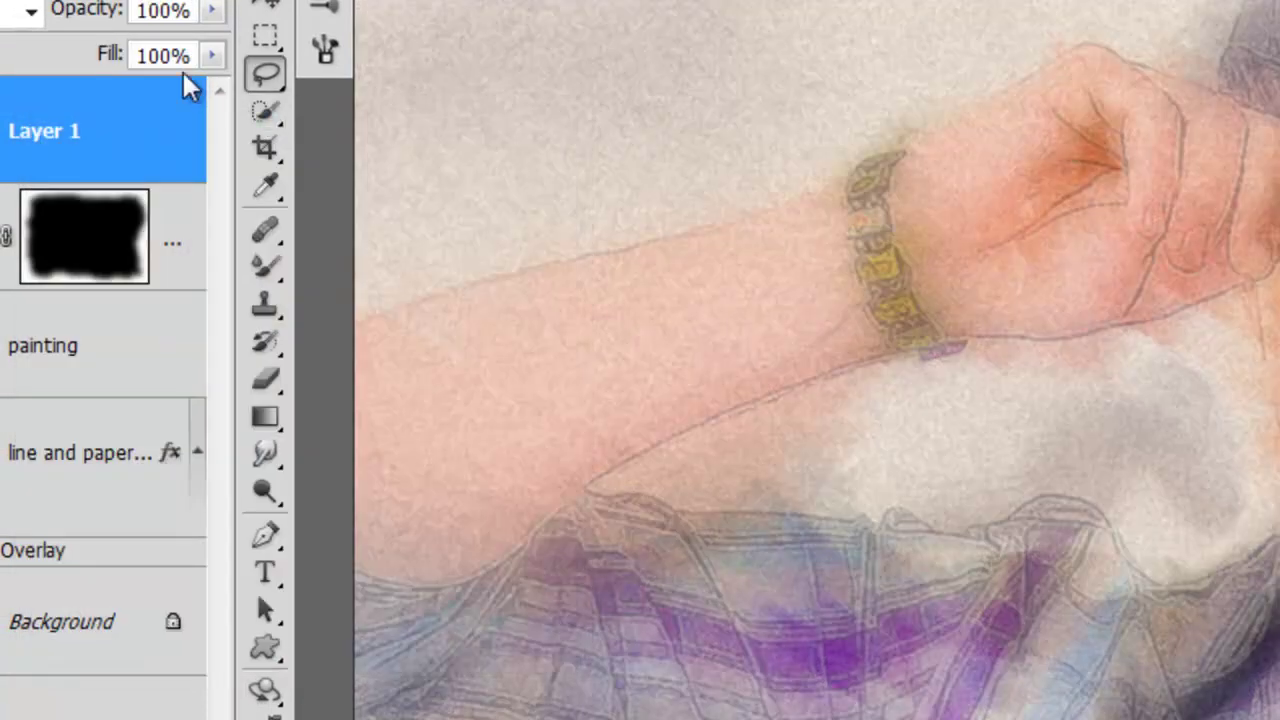
Lower the grain layer's opacity to 76%, toggling its visibility to compare
{"action": "left_click", "coordinate": [220, 12]}
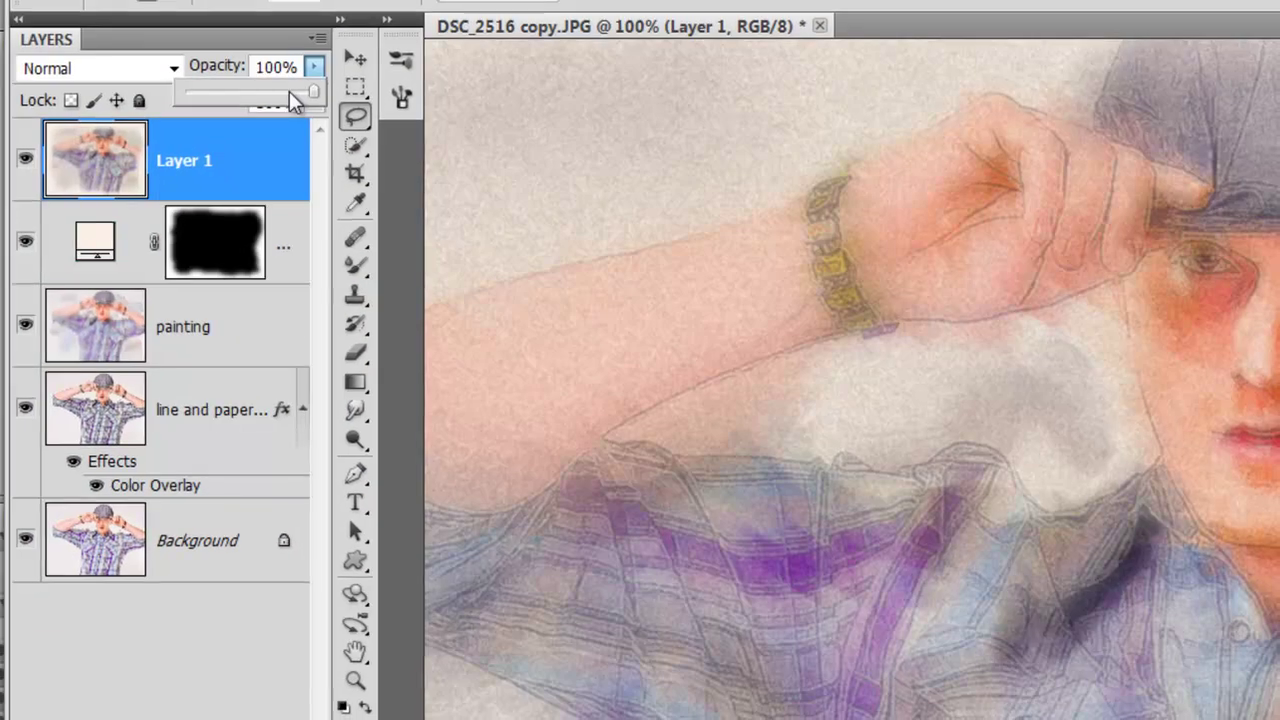
{"action": "left_click_drag", "start_coordinate": [289, 92], "coordinate": [285, 93]}
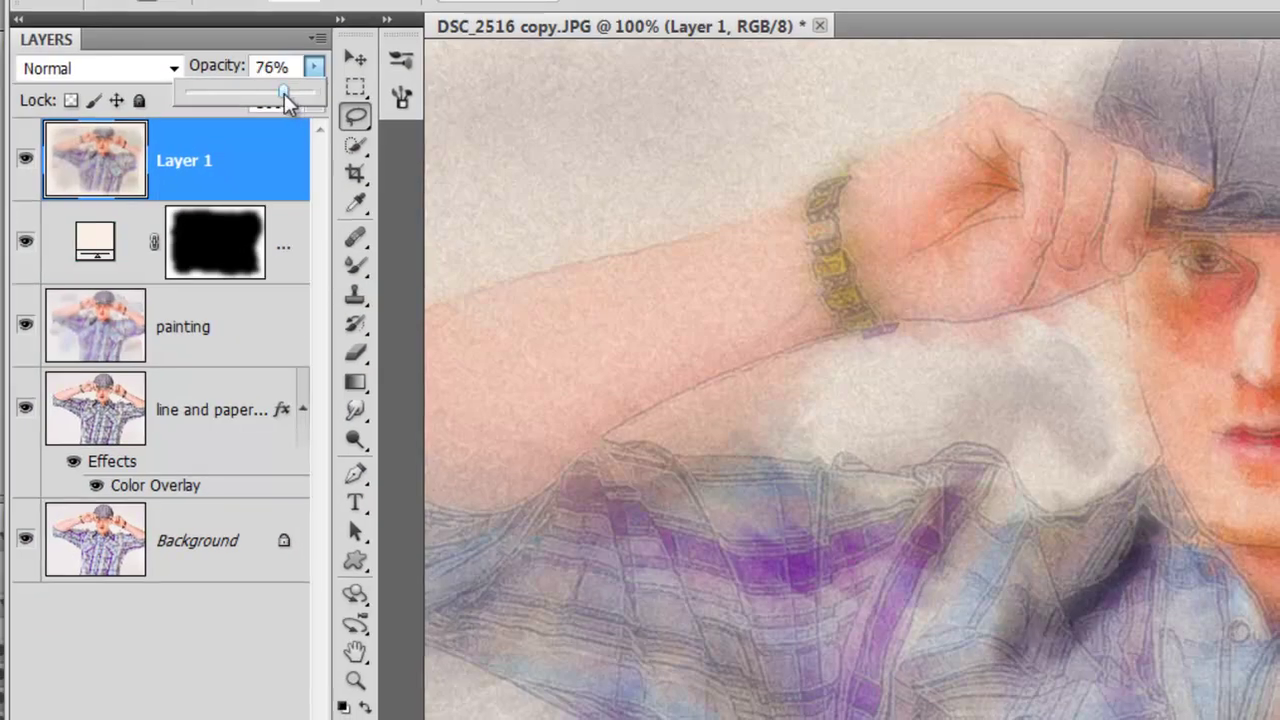
{"action": "left_click", "coordinate": [25, 160]}
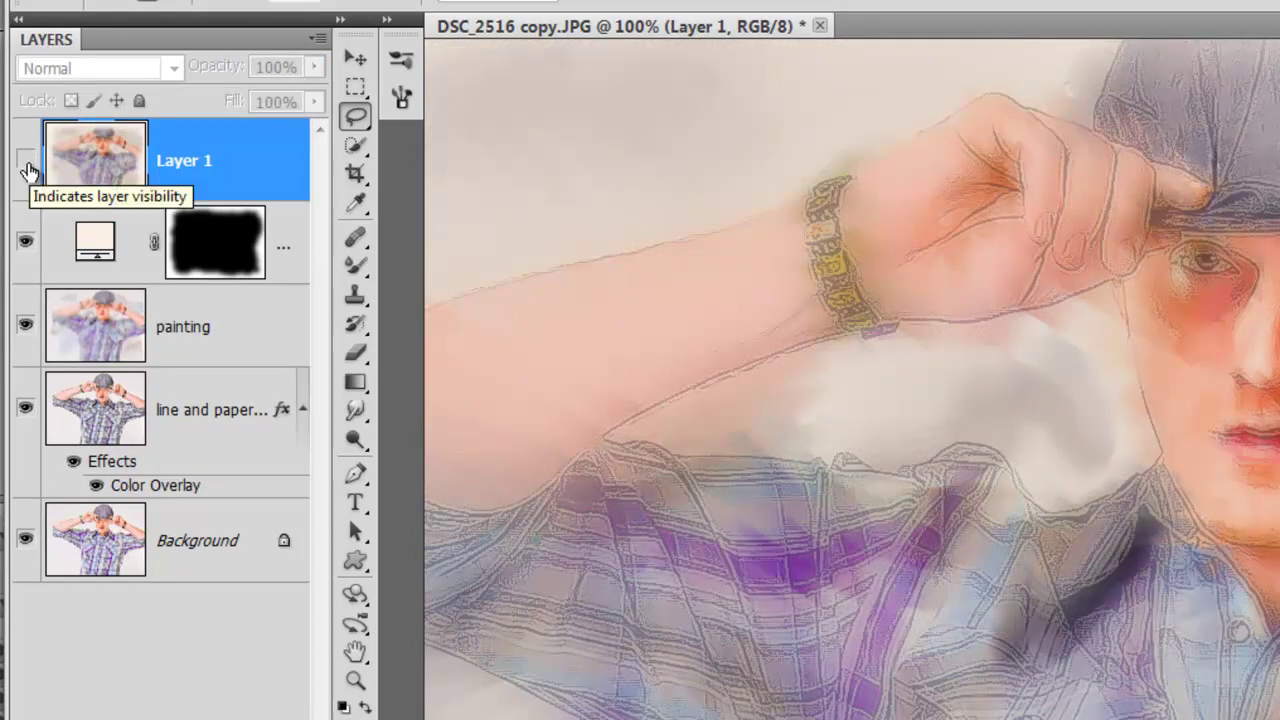
{"action": "left_click", "coordinate": [25, 162]}
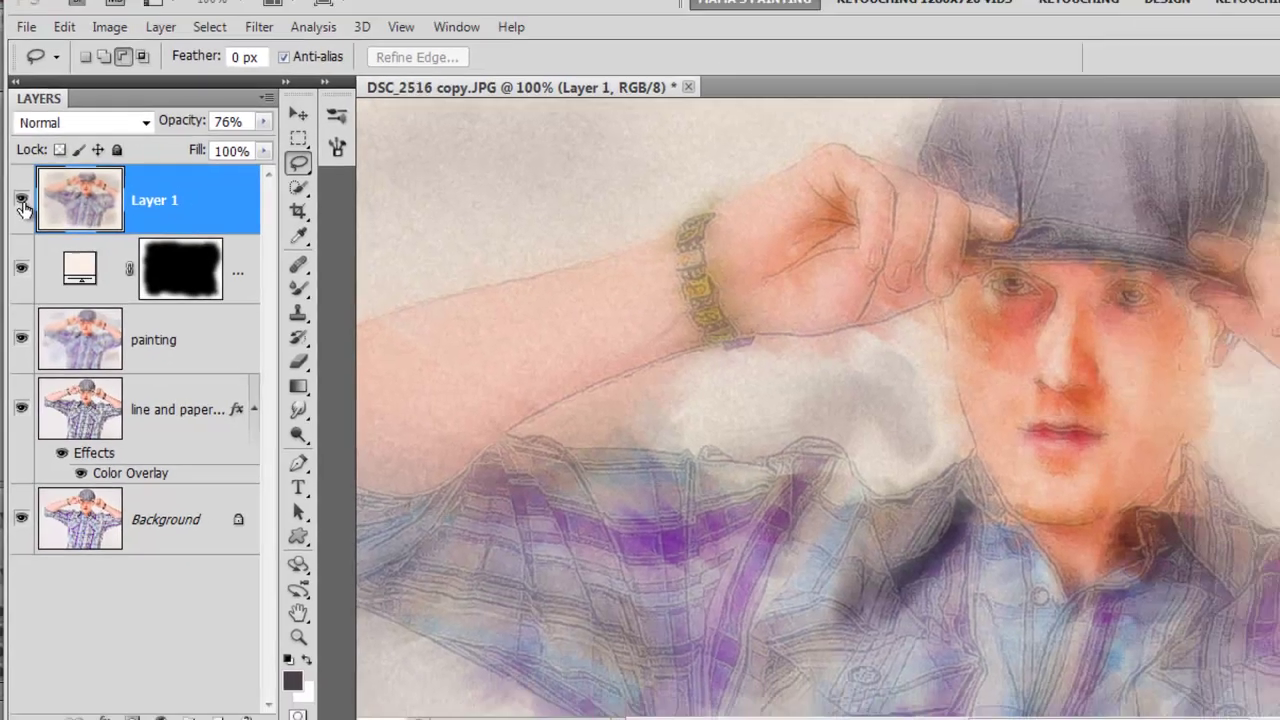
{"action": "key", "text": "ctrl+minus"}
{"action": "key", "text": "ctrl+minus"}
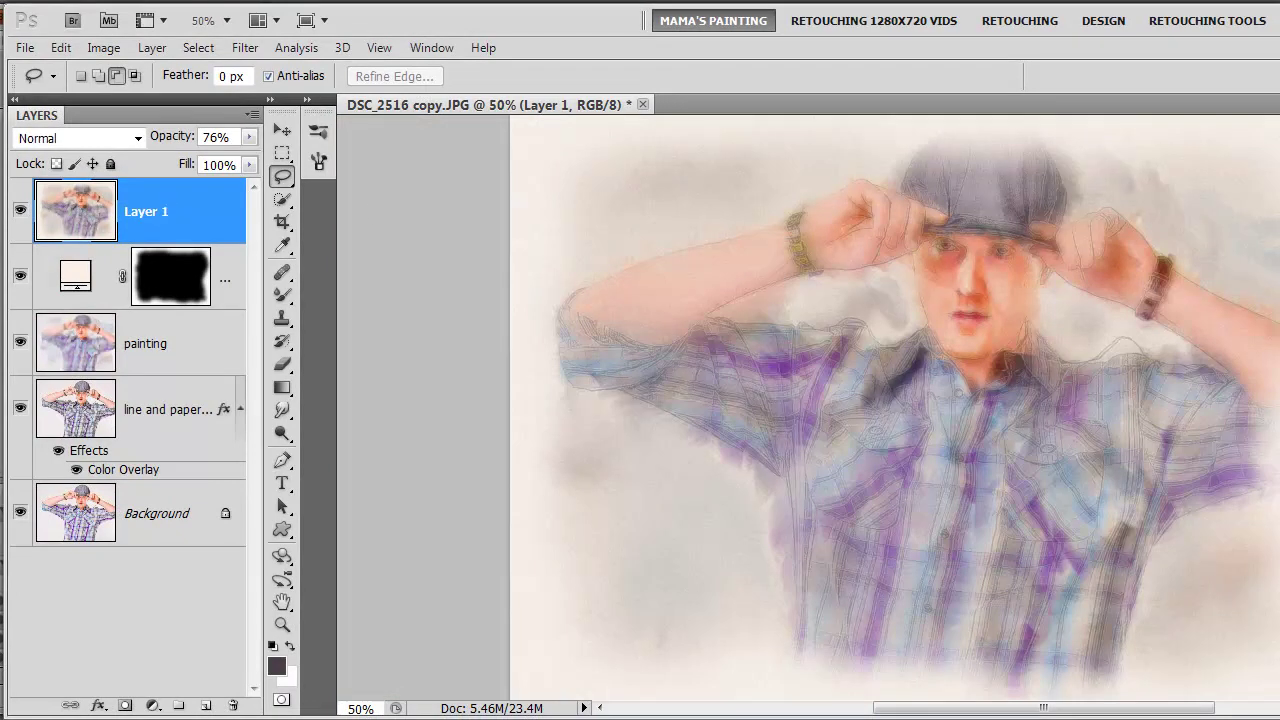
{"action": "scroll", "coordinate": [900, 400], "scroll_direction": "up", "scroll_amount": 2}
{"action": "scroll", "coordinate": [918, 262], "scroll_direction": "down", "scroll_amount": 2}
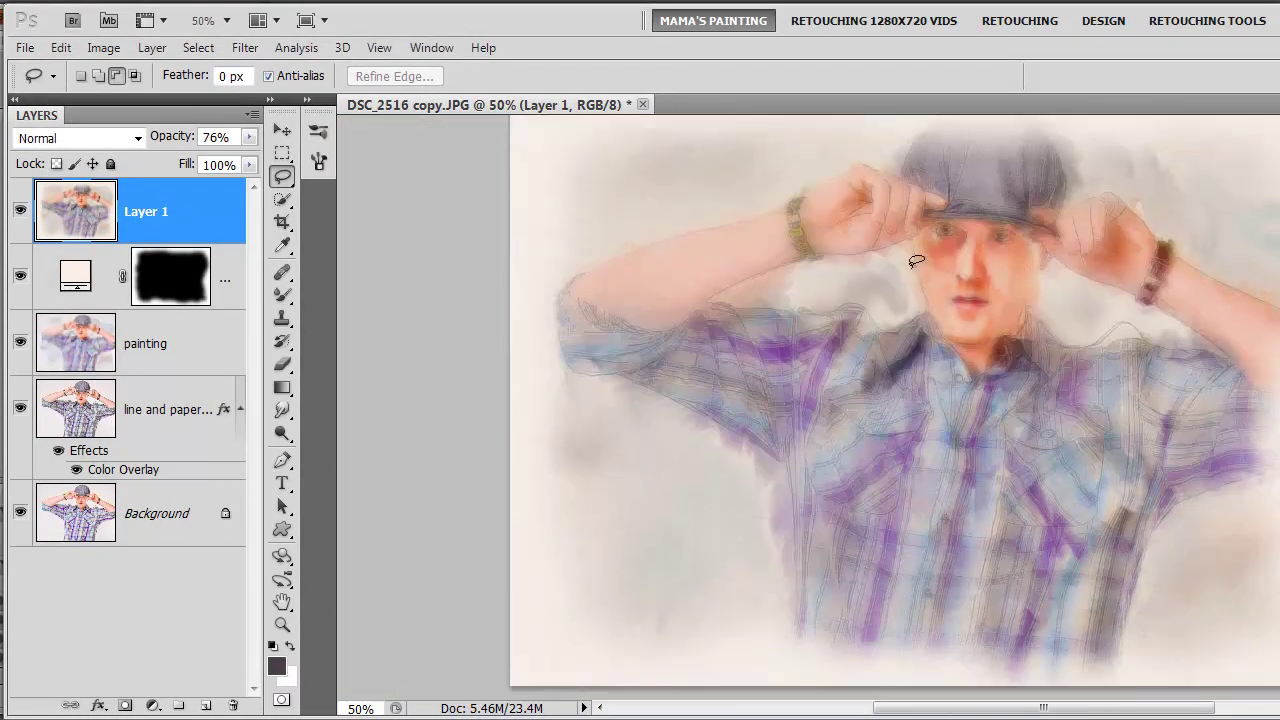
Rename the grain layer 'tooth texture'
{"action": "double_click", "coordinate": [140, 211]}
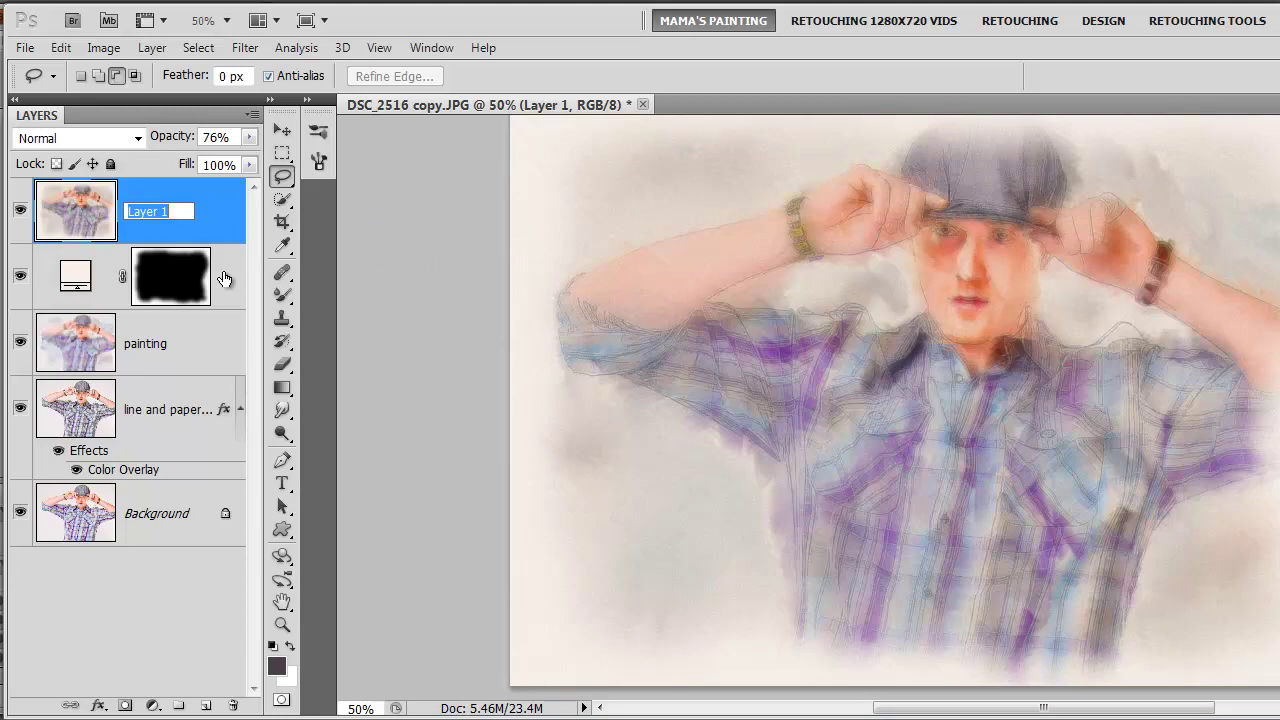
{"action": "type", "text": "tooth"}
{"action": "type", "text": " textu"}
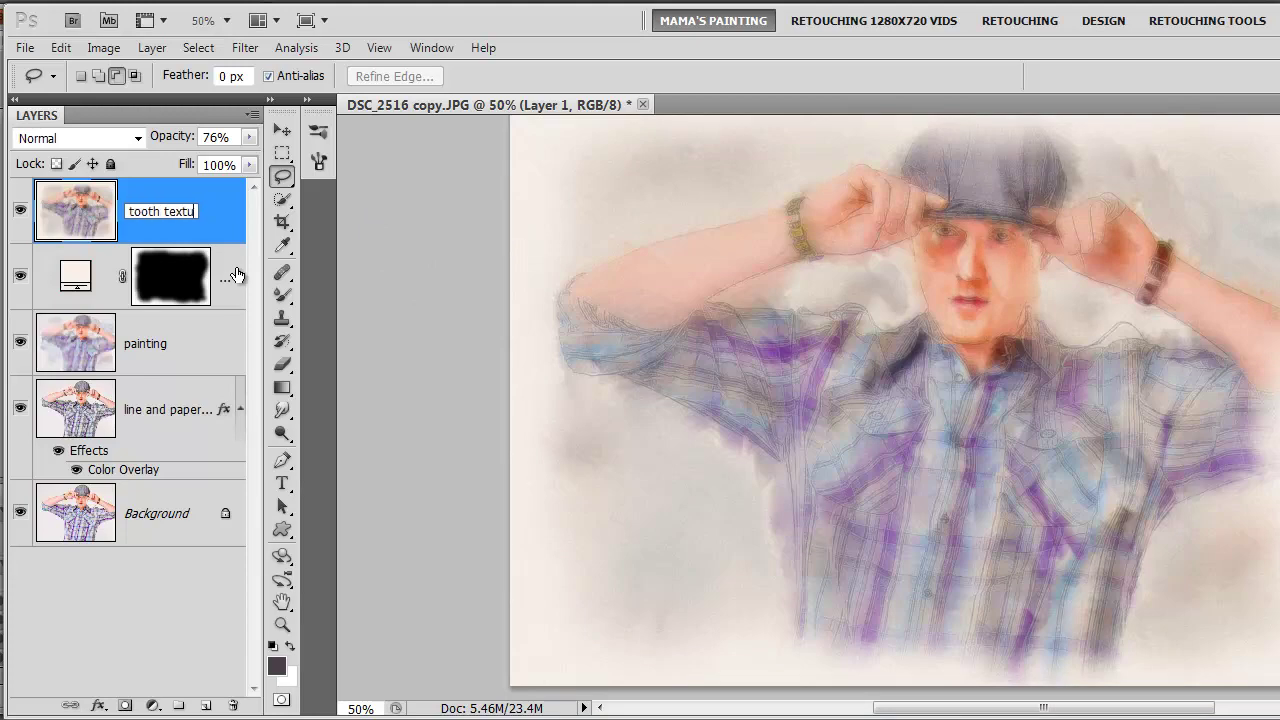
{"action": "type", "text": "re"}
{"action": "left_click", "coordinate": [210, 220]}
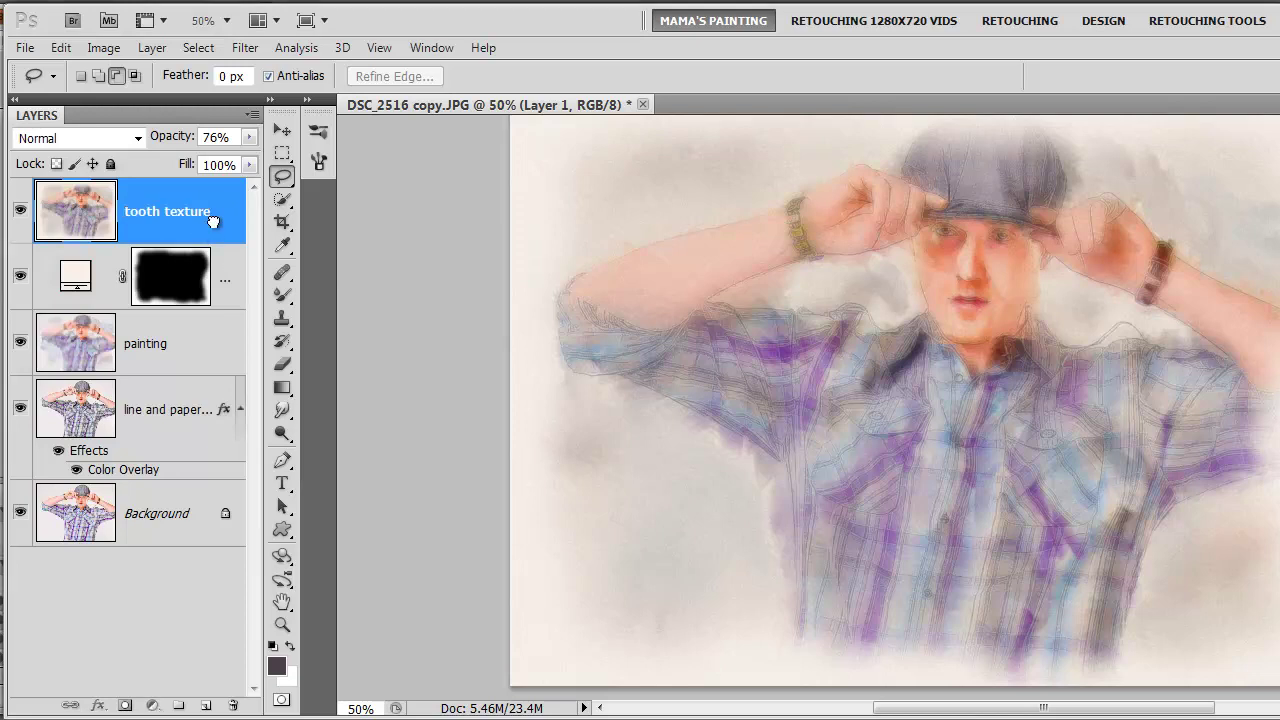
Add a new empty layer named 'signature'
{"action": "left_click", "coordinate": [207, 710]}
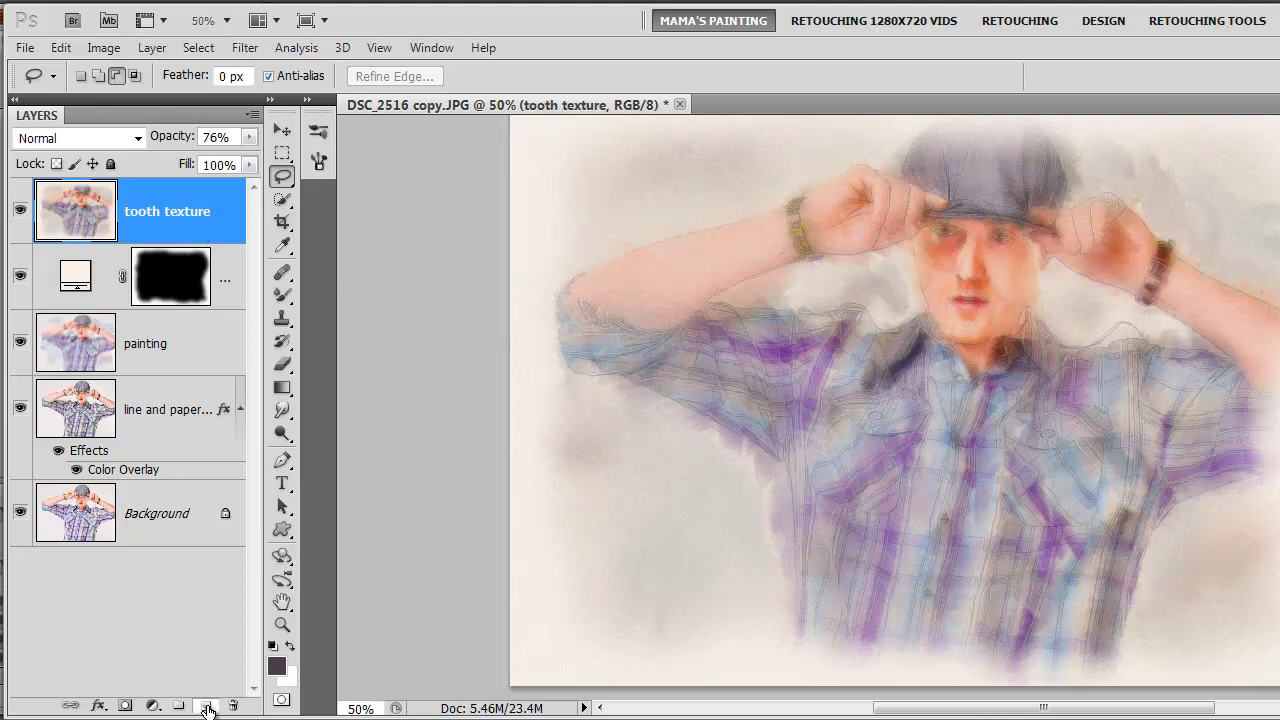
{"action": "double_click", "coordinate": [150, 209]}
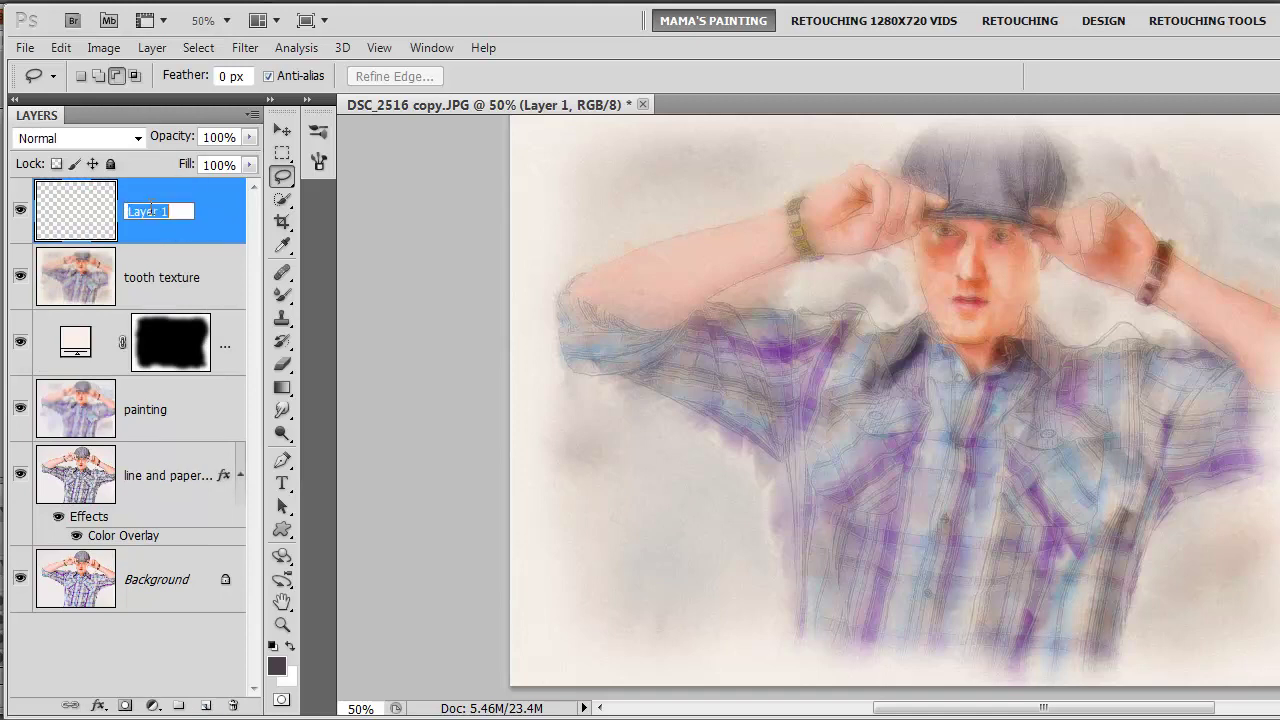
{"action": "type", "text": "signat"}
{"action": "type", "text": "ure"}
{"action": "key", "text": "Return"}
Select the Brush Tool with the Airbrush Soft Round preset at 3 px
{"action": "left_click", "coordinate": [278, 300]}
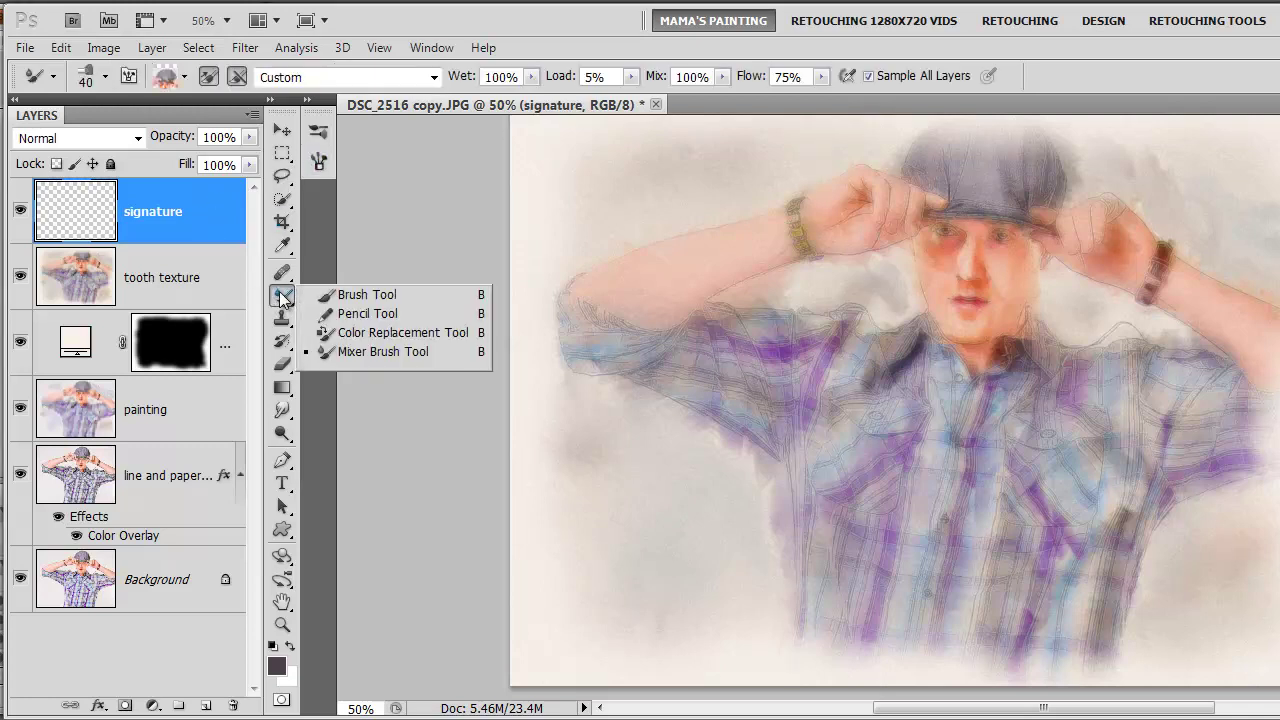
{"action": "left_click", "coordinate": [367, 294]}
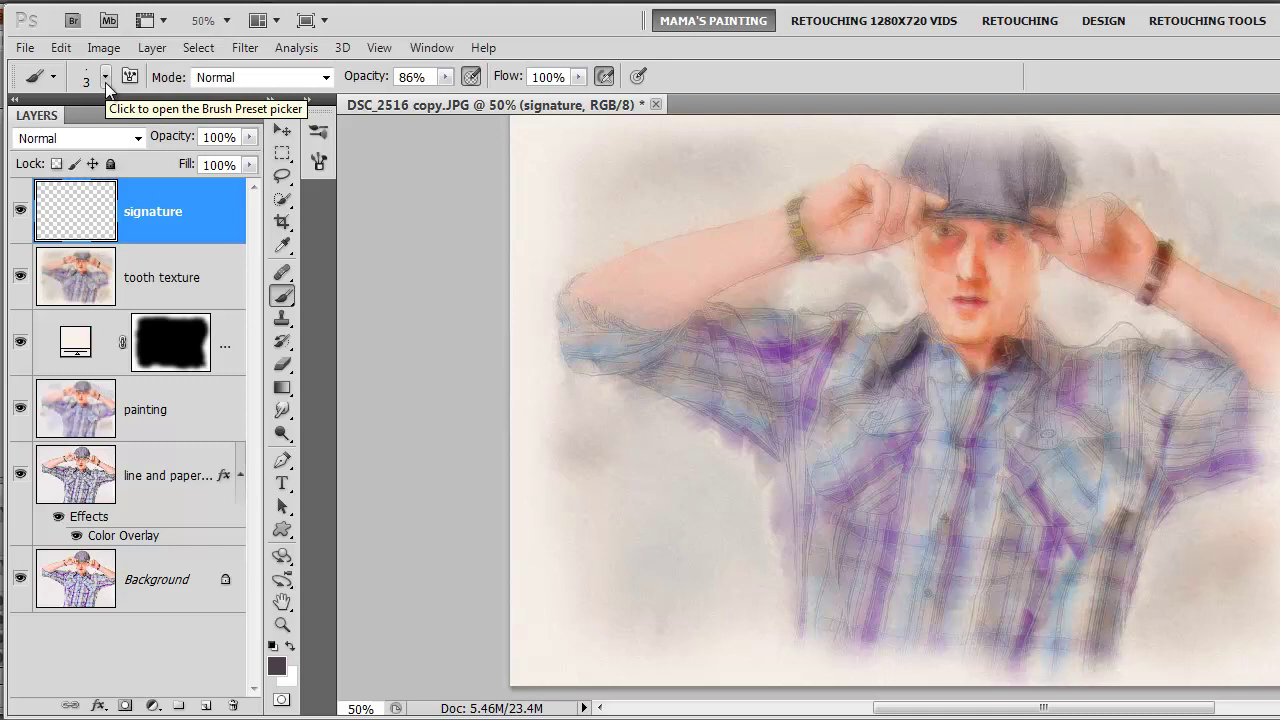
{"action": "left_click", "coordinate": [105, 82]}
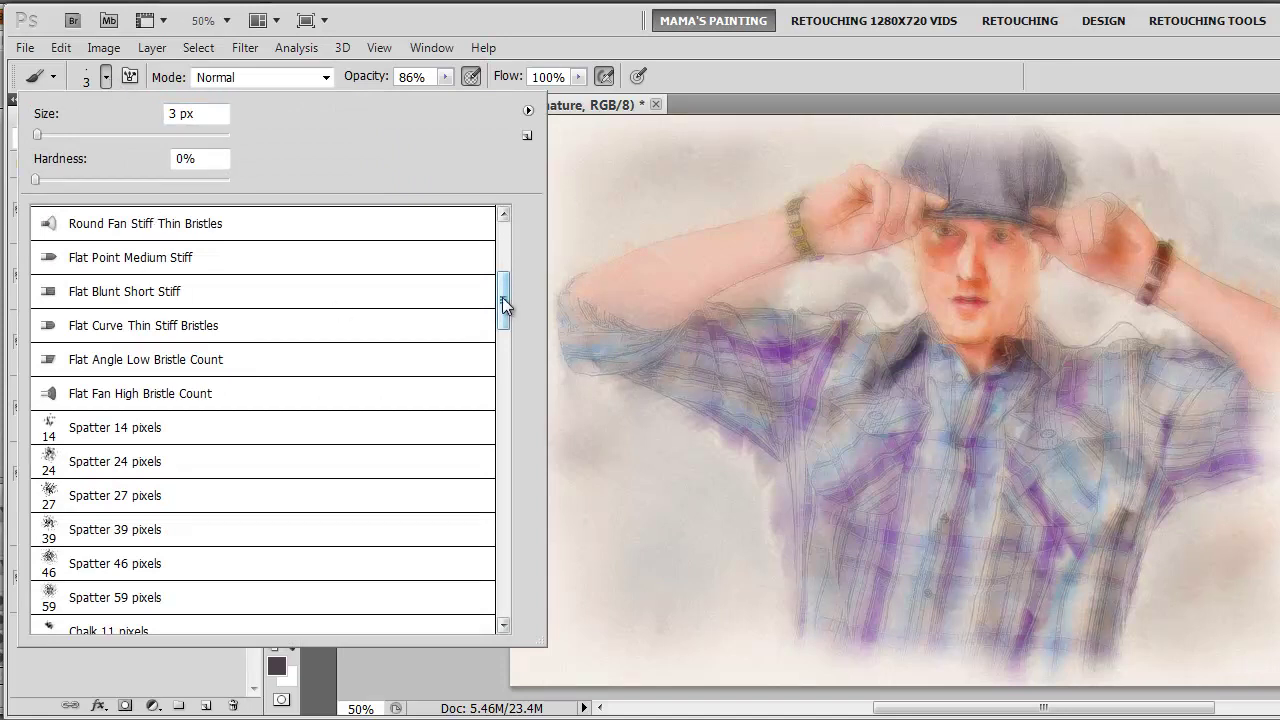
{"action": "mouse_move", "coordinate": [505, 305]}
{"action": "left_mouse_down"}
{"action": "mouse_move", "coordinate": [514, 258]}
{"action": "mouse_move", "coordinate": [514, 282]}
{"action": "left_mouse_up"}
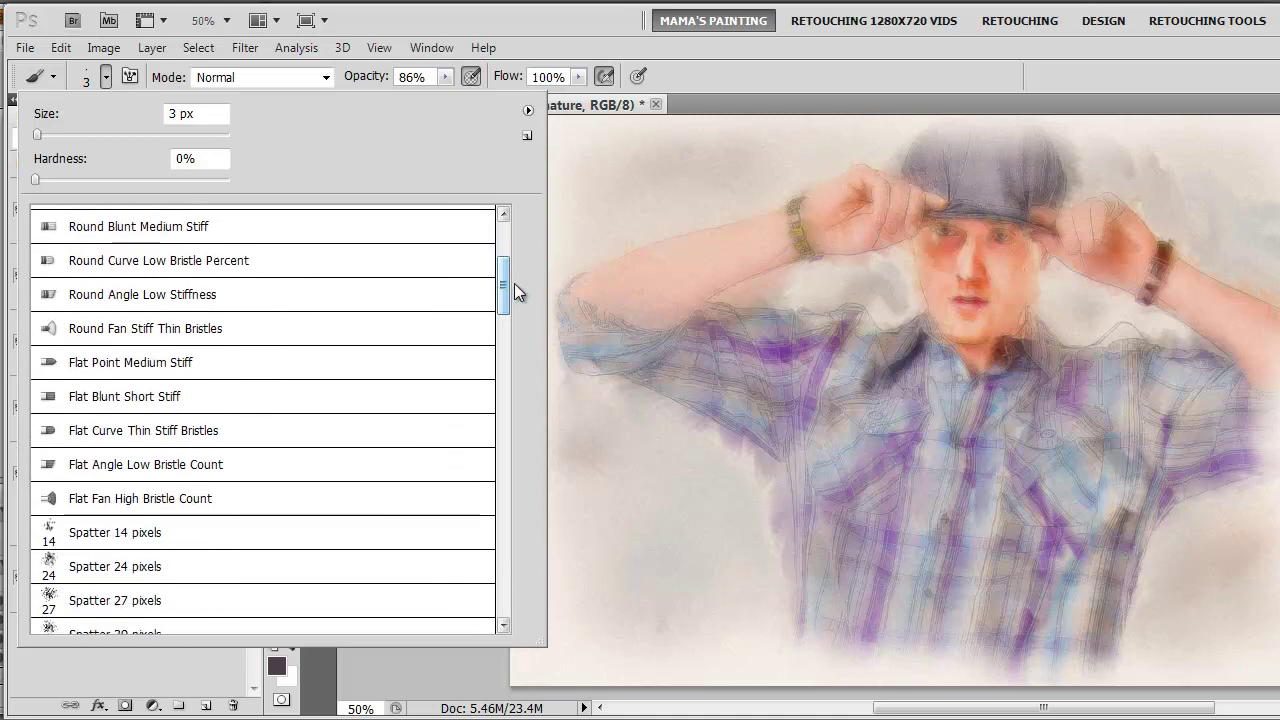
{"action": "left_click", "coordinate": [527, 112]}
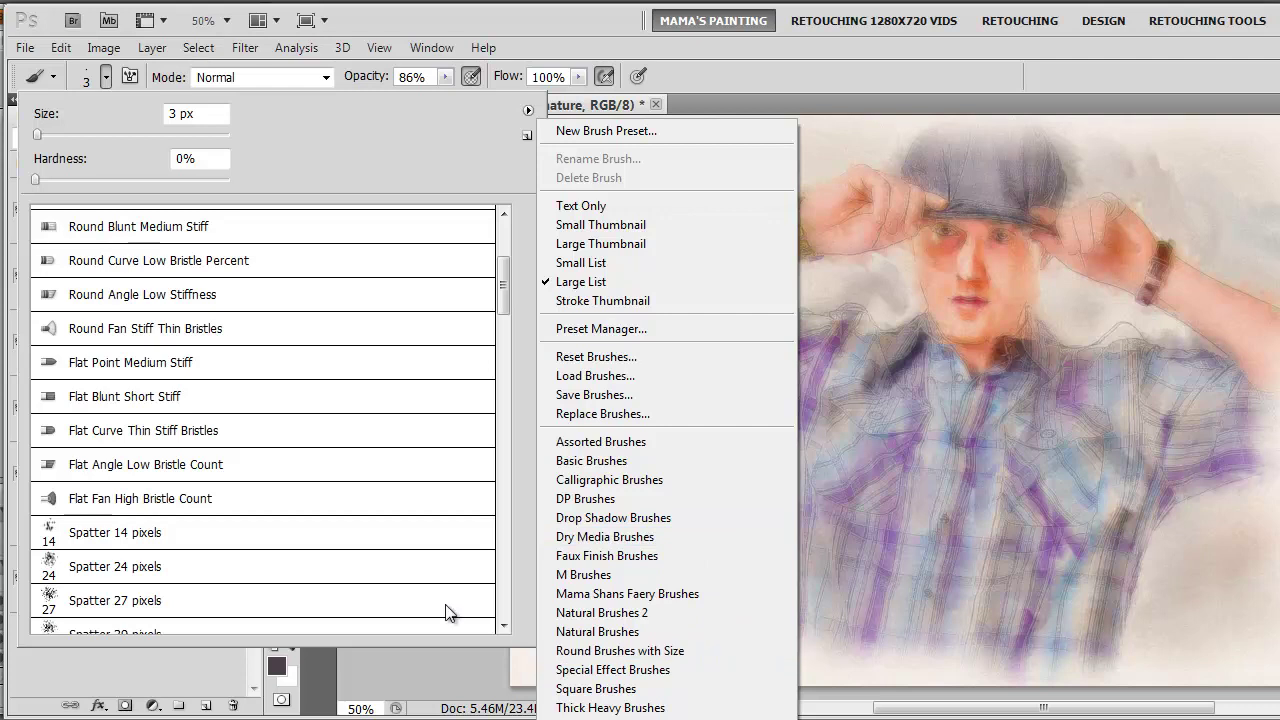
{"action": "left_click", "coordinate": [505, 285]}
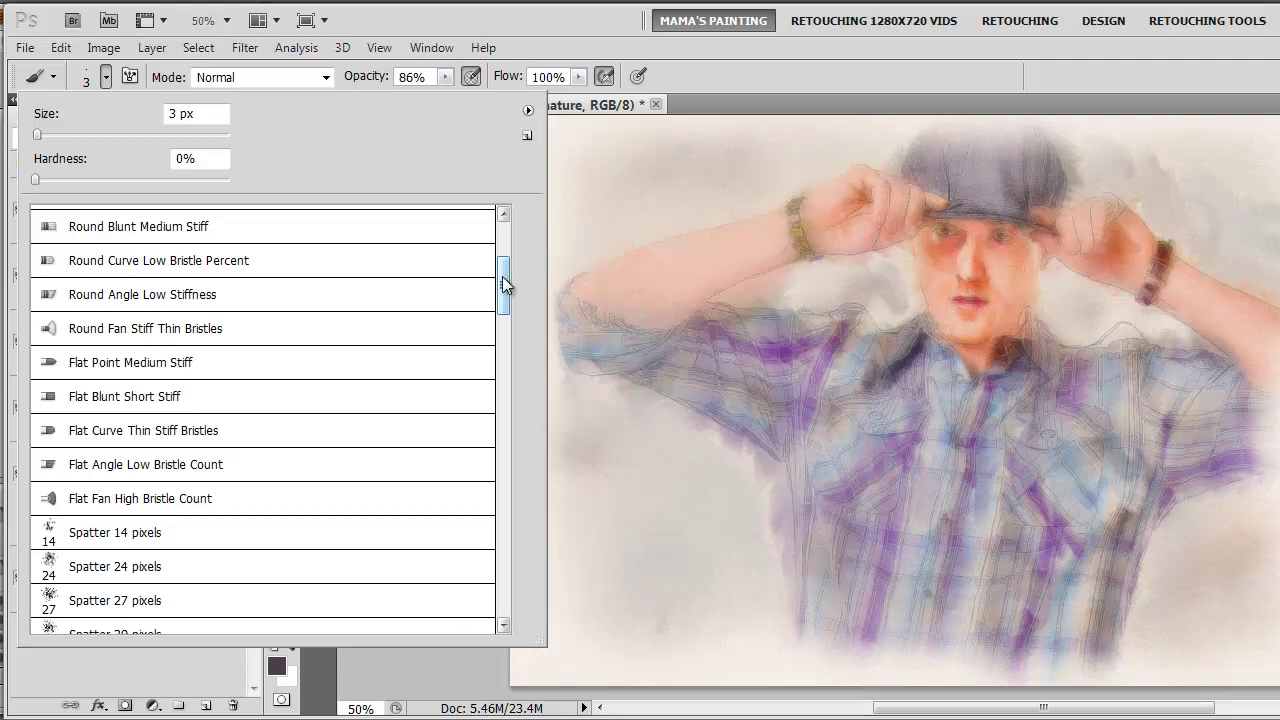
{"action": "left_click_drag", "start_coordinate": [505, 285], "coordinate": [510, 578]}
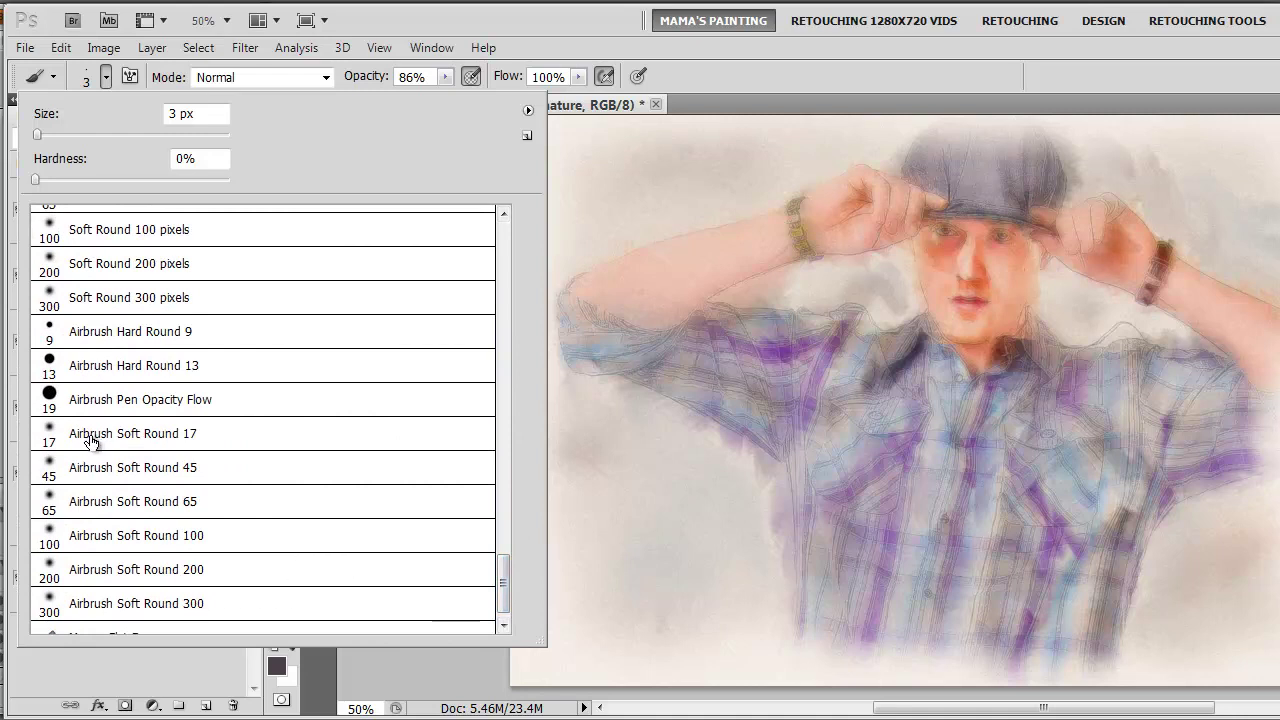
{"action": "left_click", "coordinate": [90, 438]}
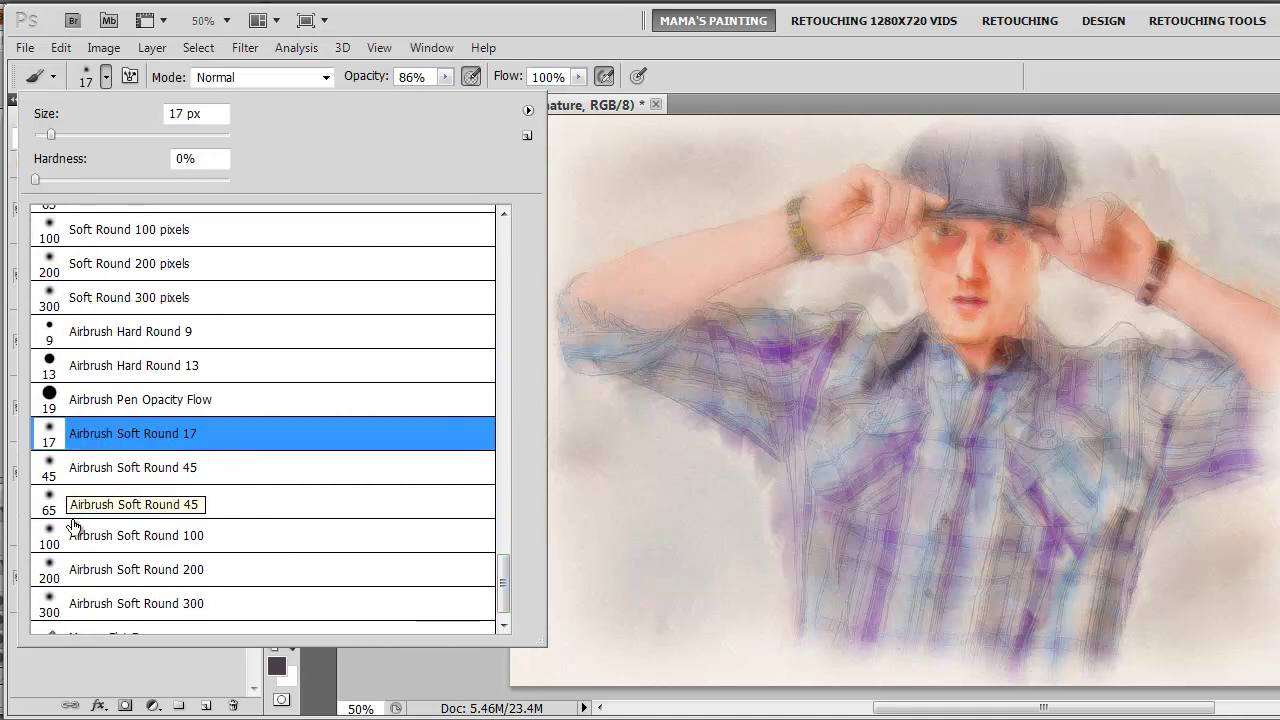
{"action": "left_click_drag", "start_coordinate": [51, 134], "coordinate": [35, 136]}
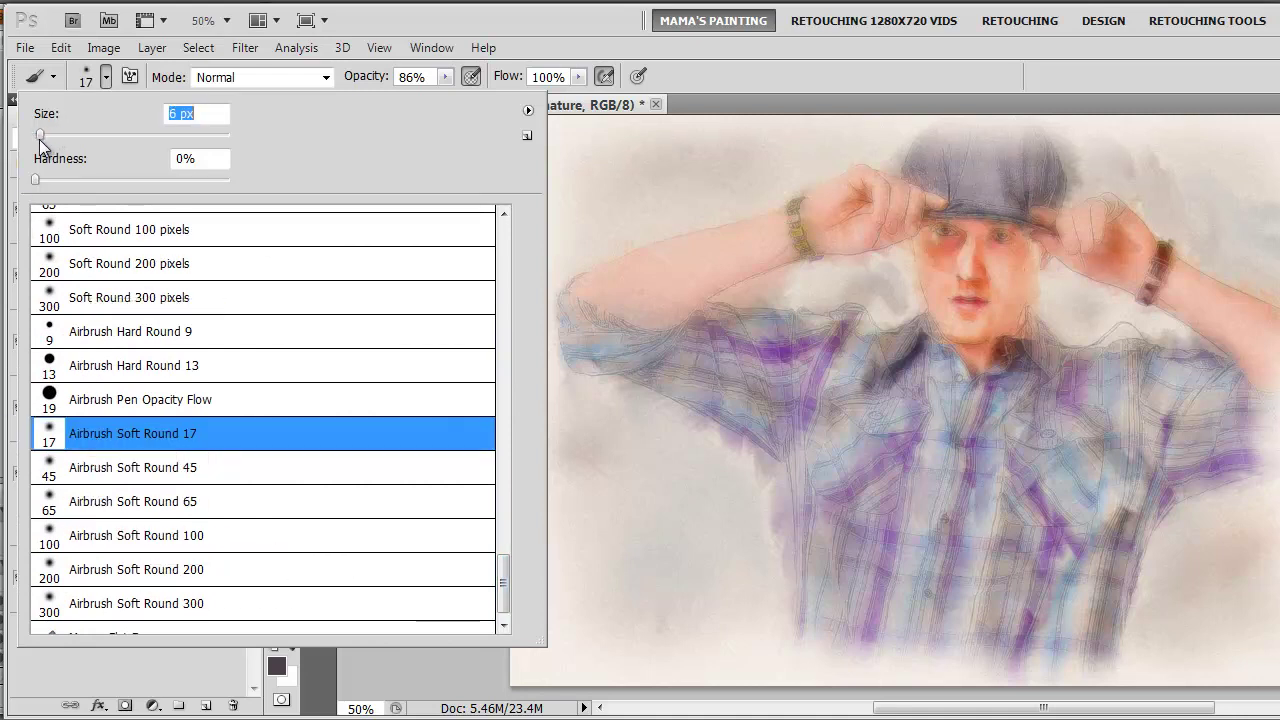
{"action": "left_click", "coordinate": [37, 136]}
{"action": "left_click", "coordinate": [752, 72]}
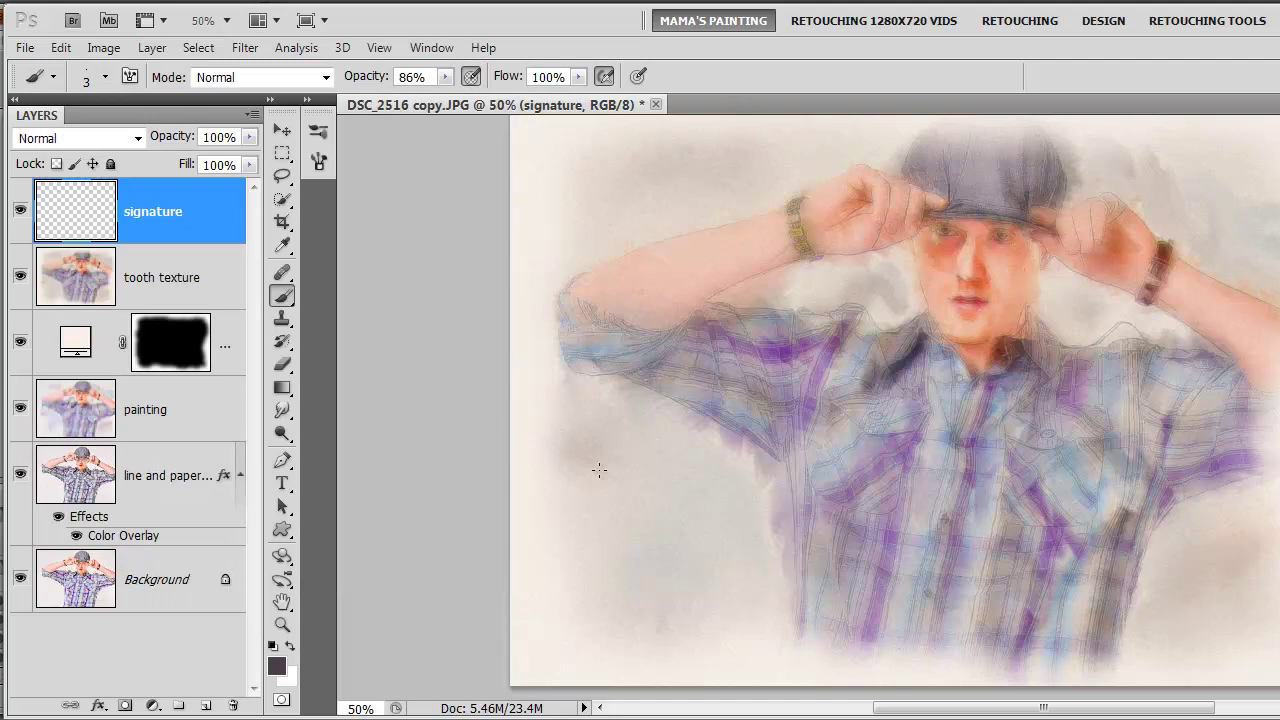
Paint a black cursive signature at lower left, redoing the first attempt
{"action": "key", "text": "d"}
{"action": "mouse_move", "coordinate": [556, 540]}
{"action": "left_mouse_down"}
{"action": "mouse_move", "coordinate": [696, 530]}
{"action": "mouse_move", "coordinate": [862, 543]}
{"action": "mouse_move", "coordinate": [840, 625]}
{"action": "left_mouse_up"}
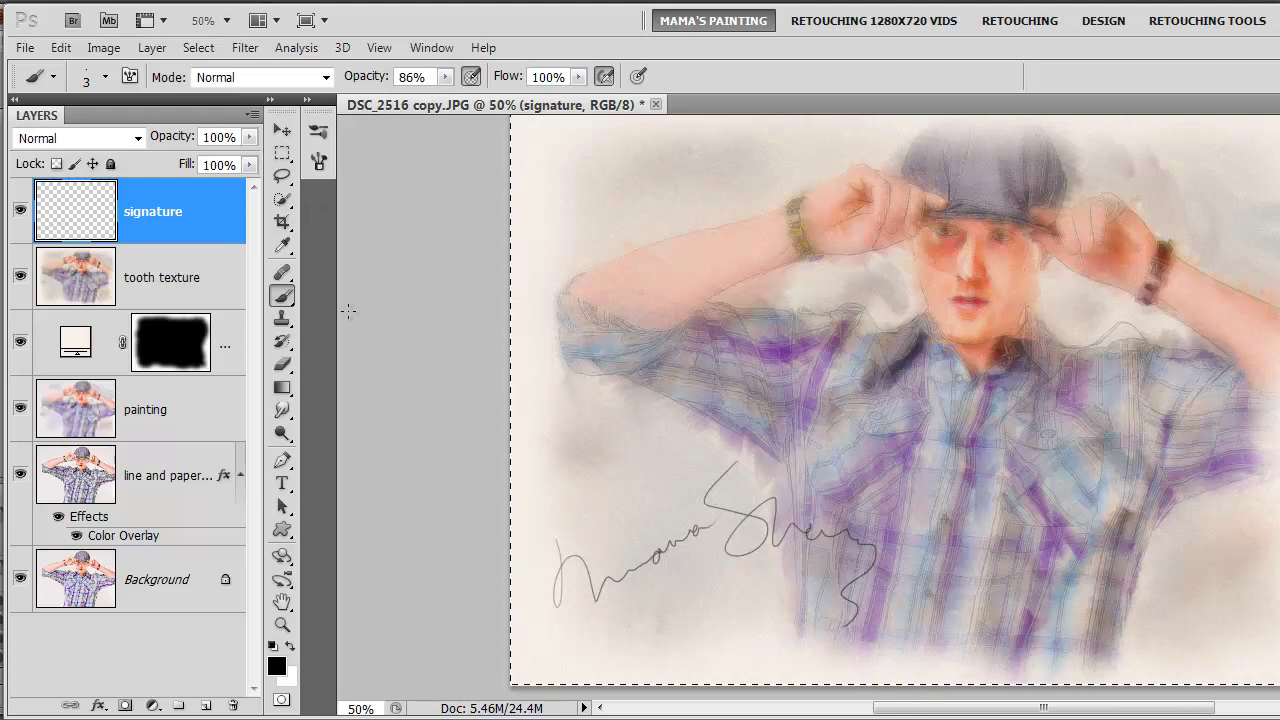
{"action": "key", "text": "Delete"}
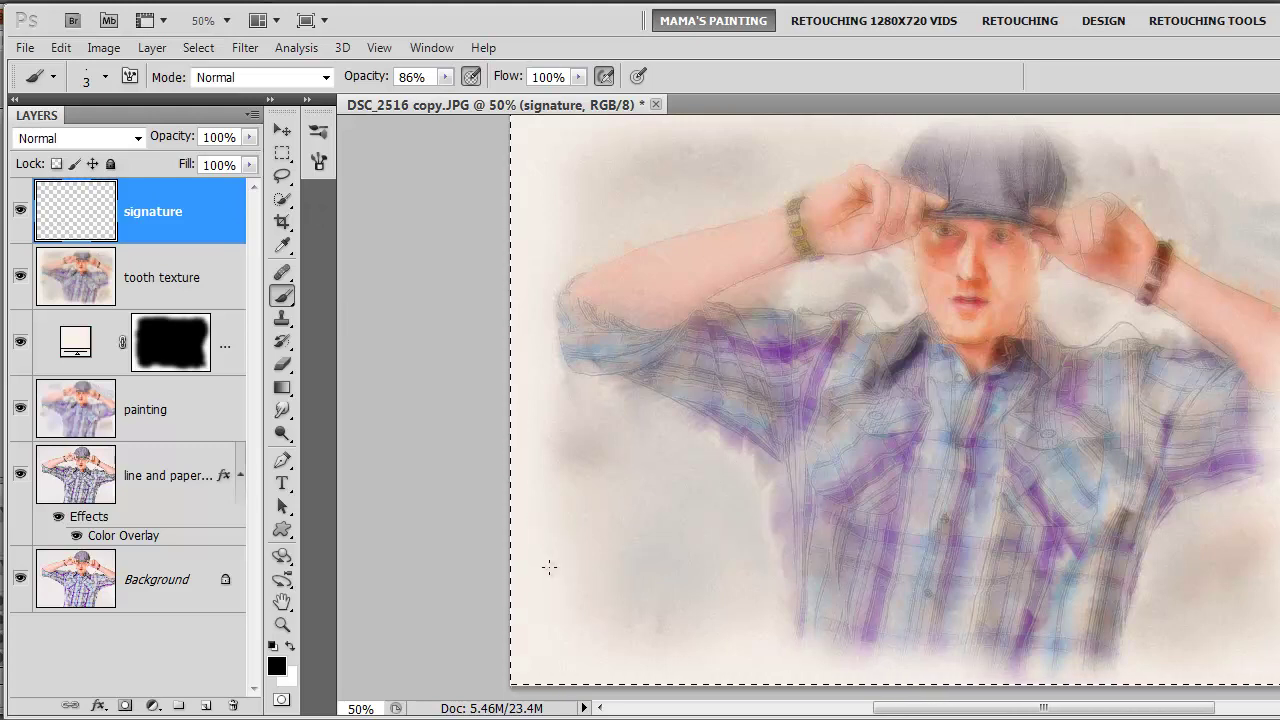
{"action": "mouse_move", "coordinate": [549, 545]}
{"action": "left_mouse_down"}
{"action": "mouse_move", "coordinate": [537, 606]}
{"action": "mouse_move", "coordinate": [648, 562]}
{"action": "mouse_move", "coordinate": [686, 515]}
{"action": "mouse_move", "coordinate": [758, 510]}
{"action": "mouse_move", "coordinate": [795, 474]}
{"action": "mouse_move", "coordinate": [748, 590]}
{"action": "mouse_move", "coordinate": [762, 630]}
{"action": "left_mouse_up"}
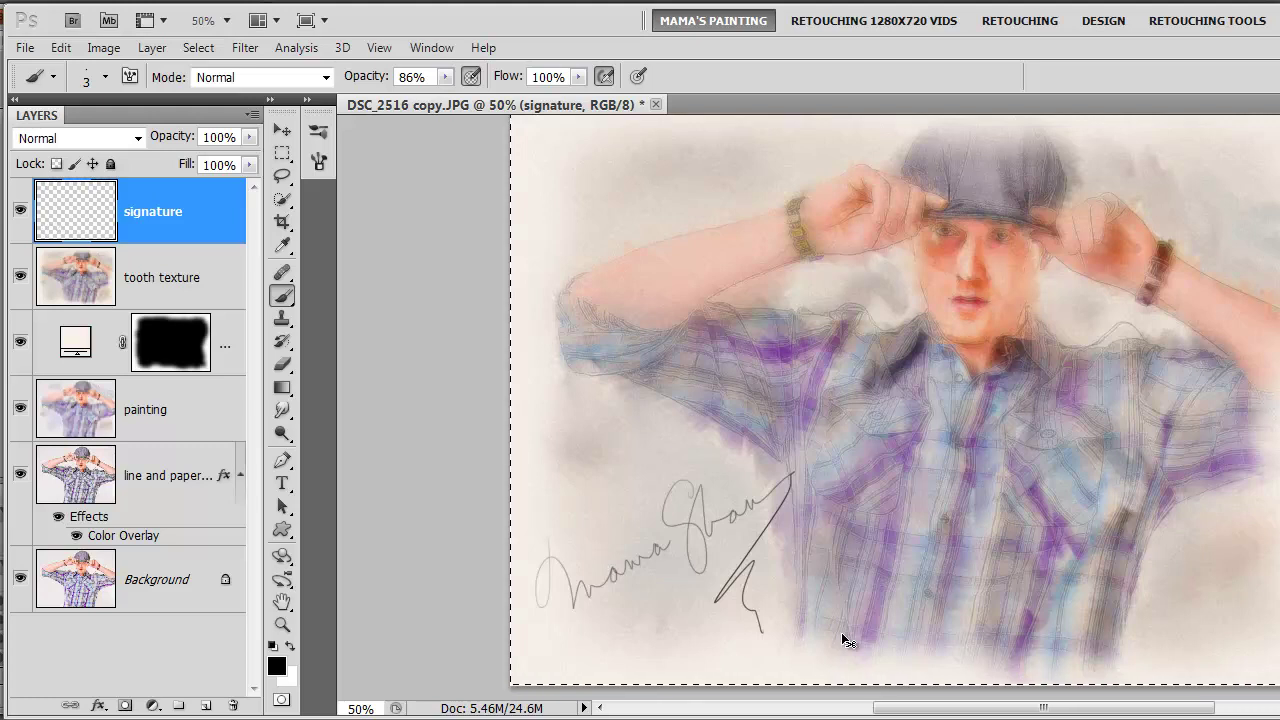
Scale the signature to about 67% and move it lower toward the corner
{"action": "key", "text": "ctrl+t"}
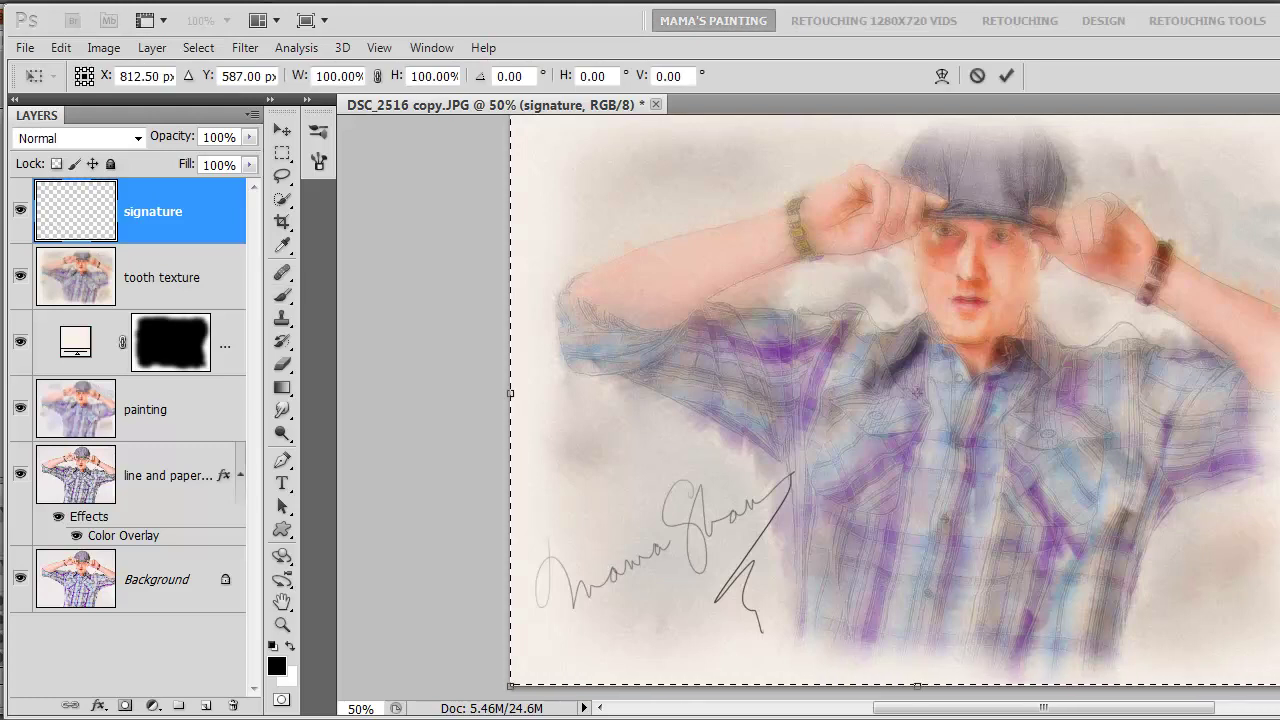
{"action": "left_click_drag", "start_coordinate": [1275, 686], "coordinate": [1076, 524]}
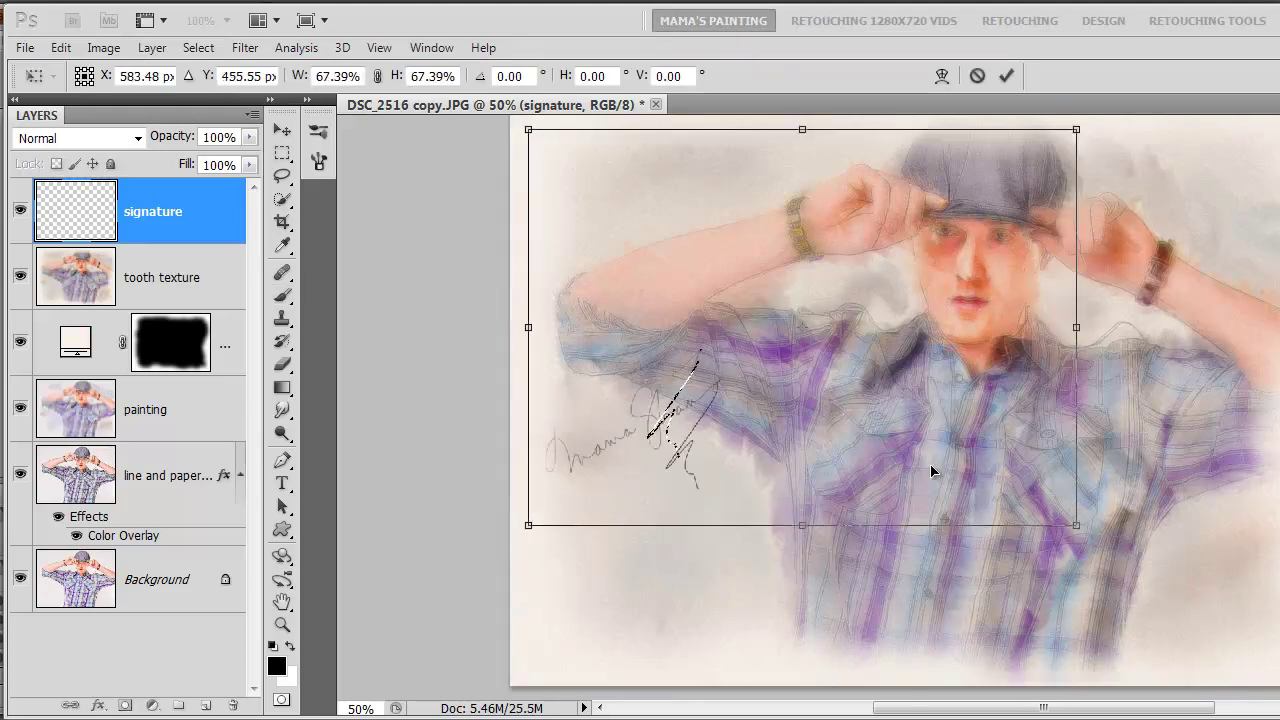
{"action": "left_click_drag", "start_coordinate": [931, 471], "coordinate": [938, 582]}
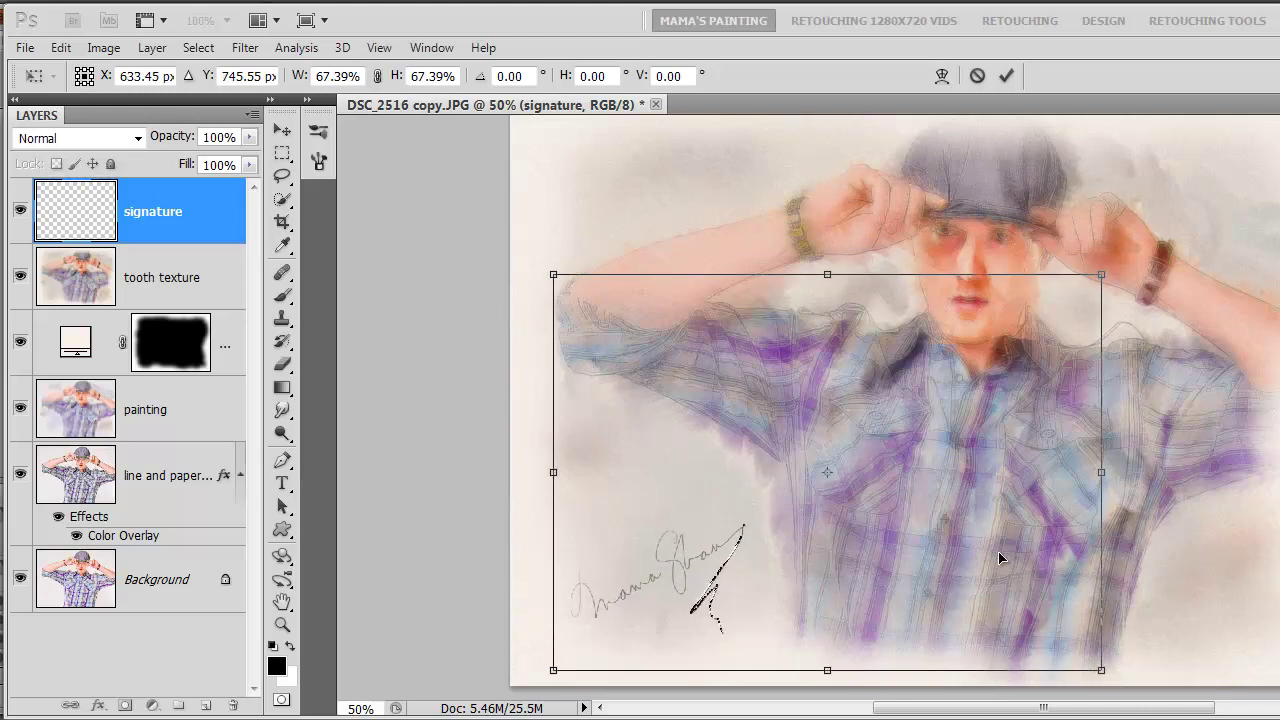
{"action": "key", "text": "Return"}
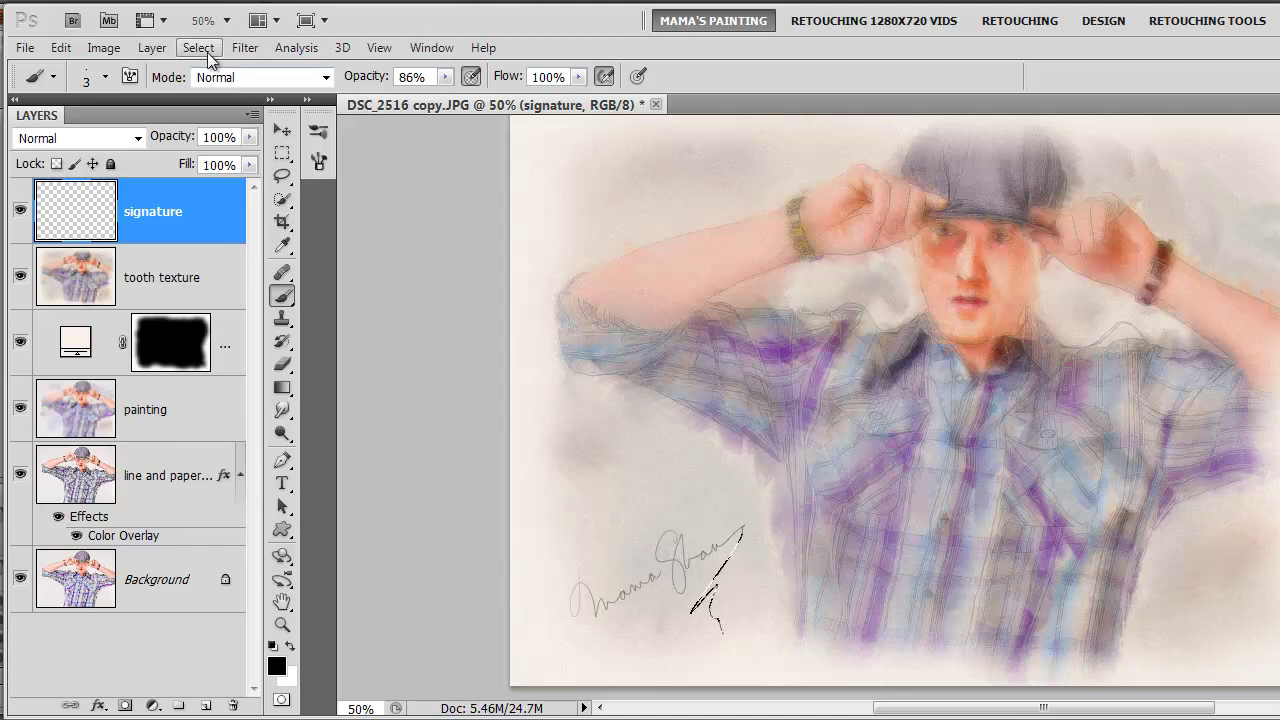
Deselect and fade the signature layer to 66% opacity
{"action": "left_click", "coordinate": [204, 50]}
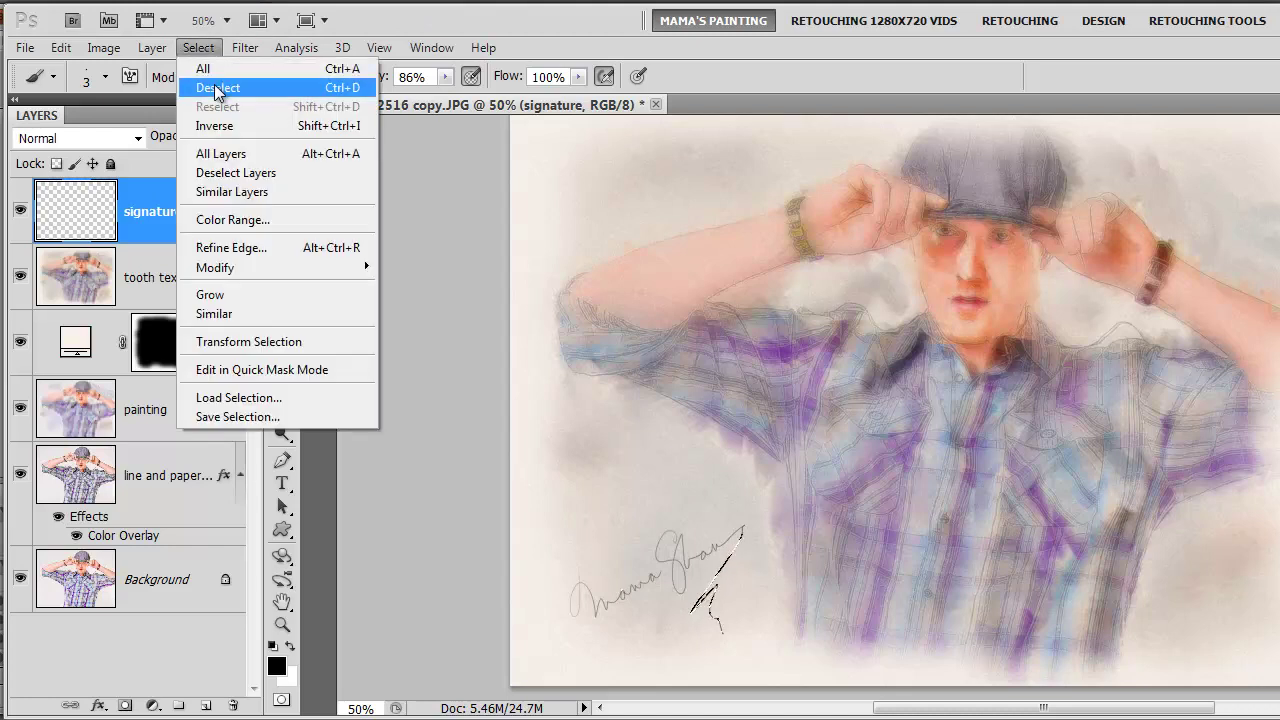
{"action": "left_click", "coordinate": [218, 89]}
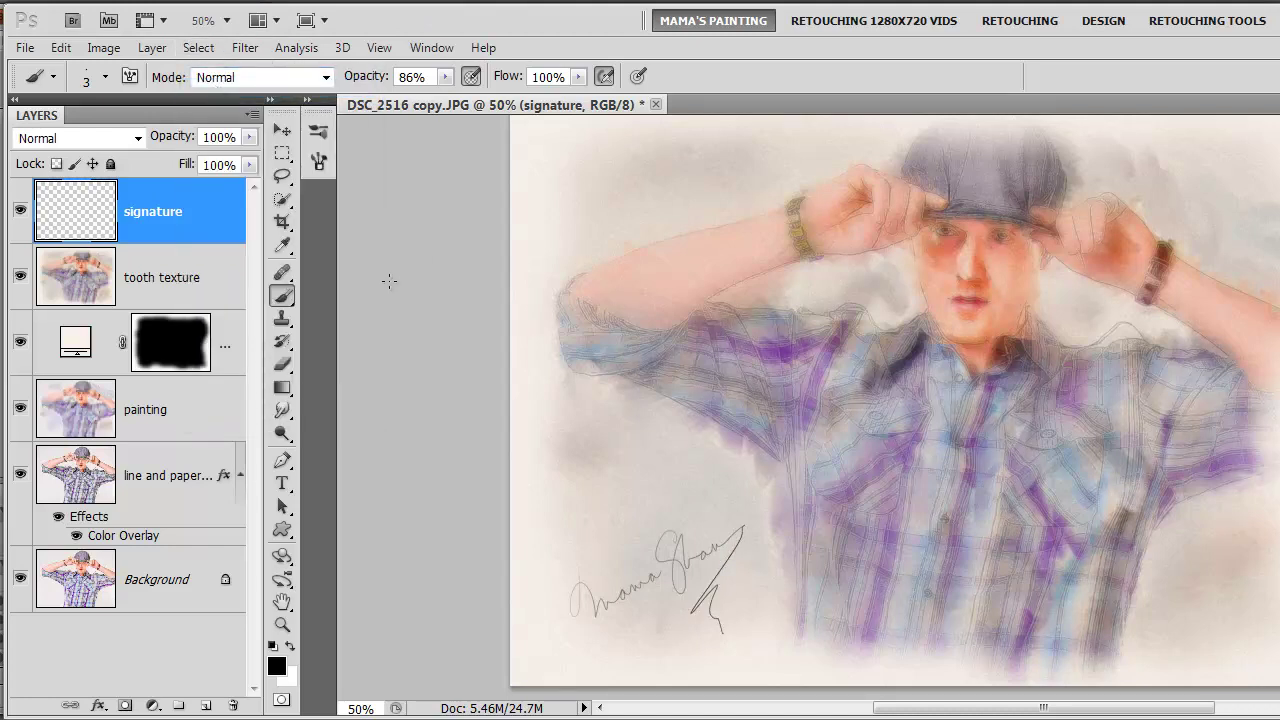
{"action": "left_click", "coordinate": [249, 140]}
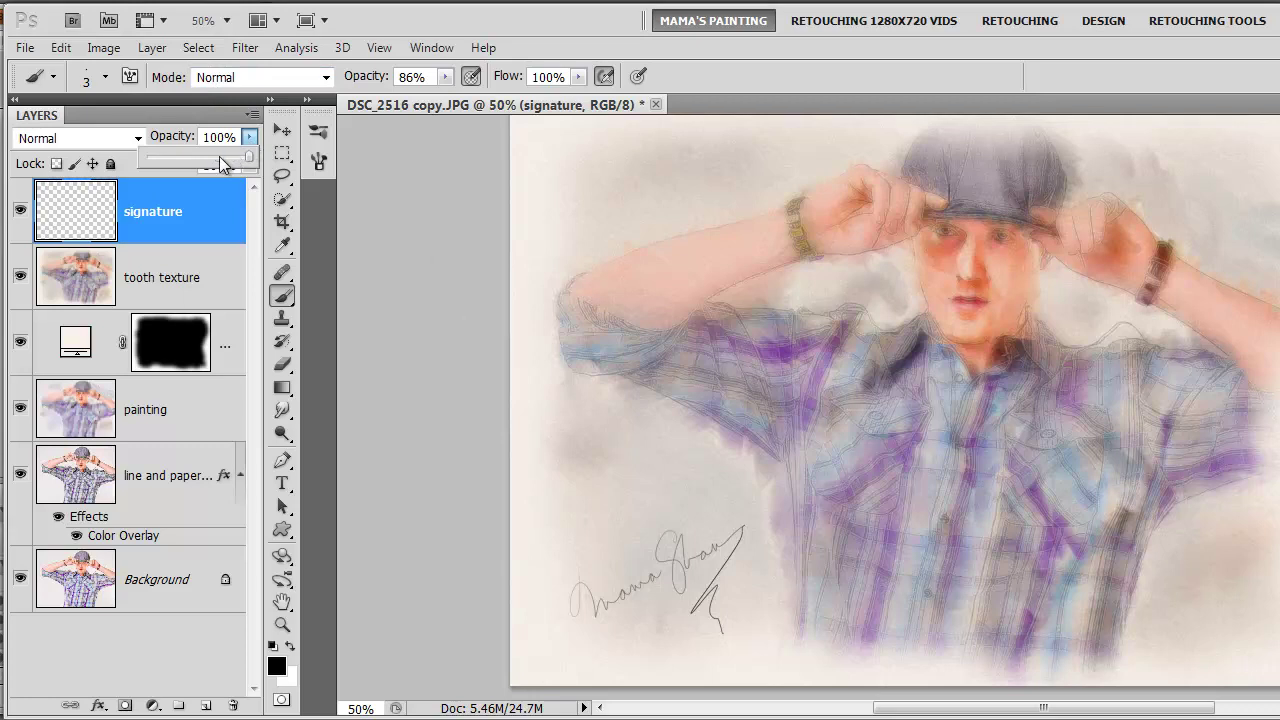
{"action": "left_click_drag", "start_coordinate": [219, 156], "coordinate": [213, 158]}
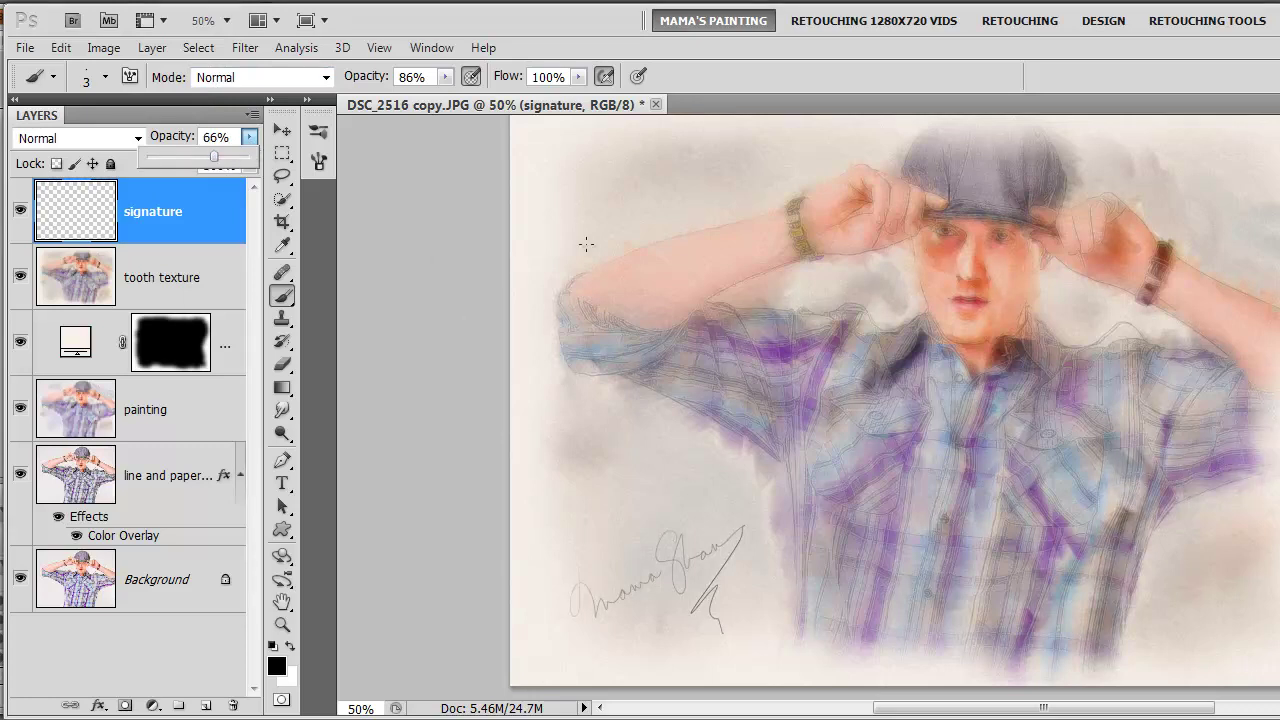